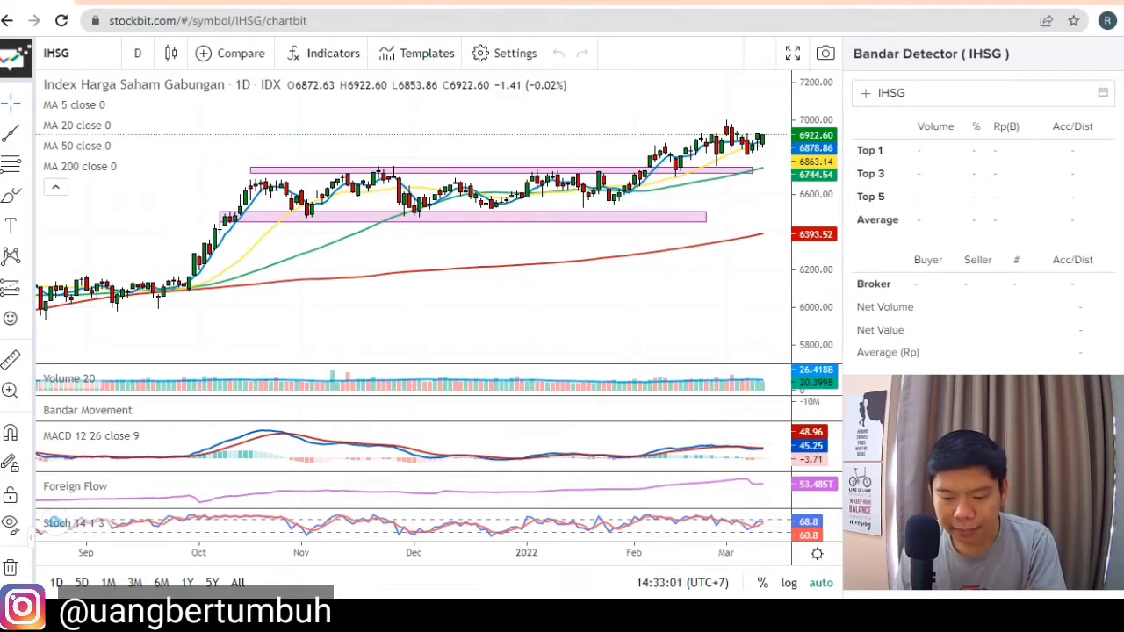
Switch to the Excel watchlist workbook and rename the sheet MAR1 (2) as MAR2.
left_click(772, 549)
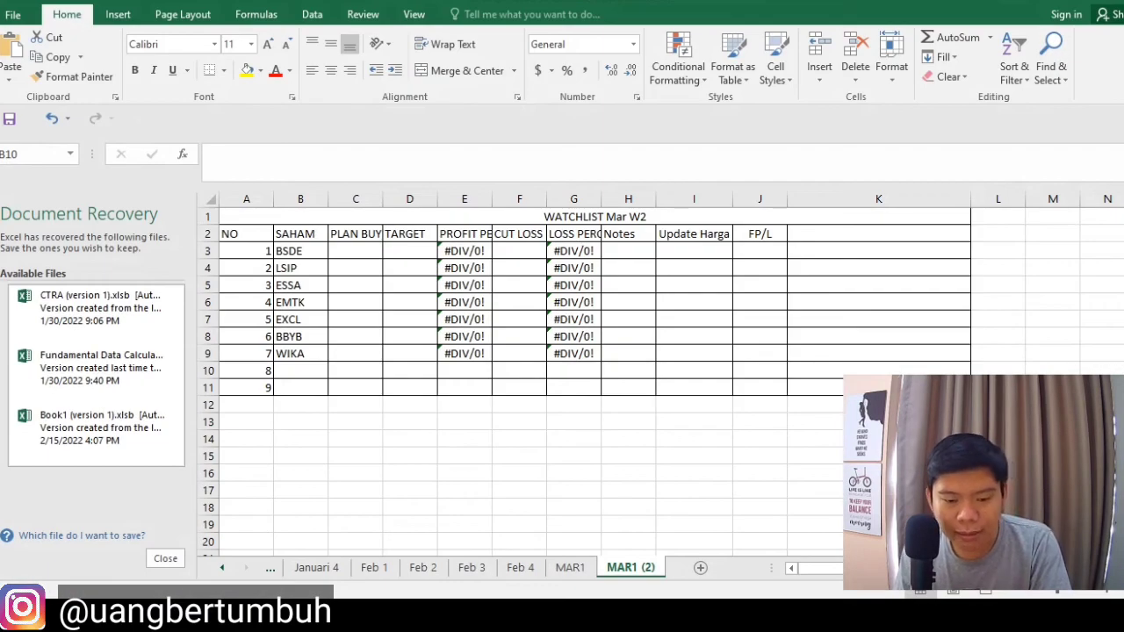
key("alt+Tab")
key("alt+Tab")
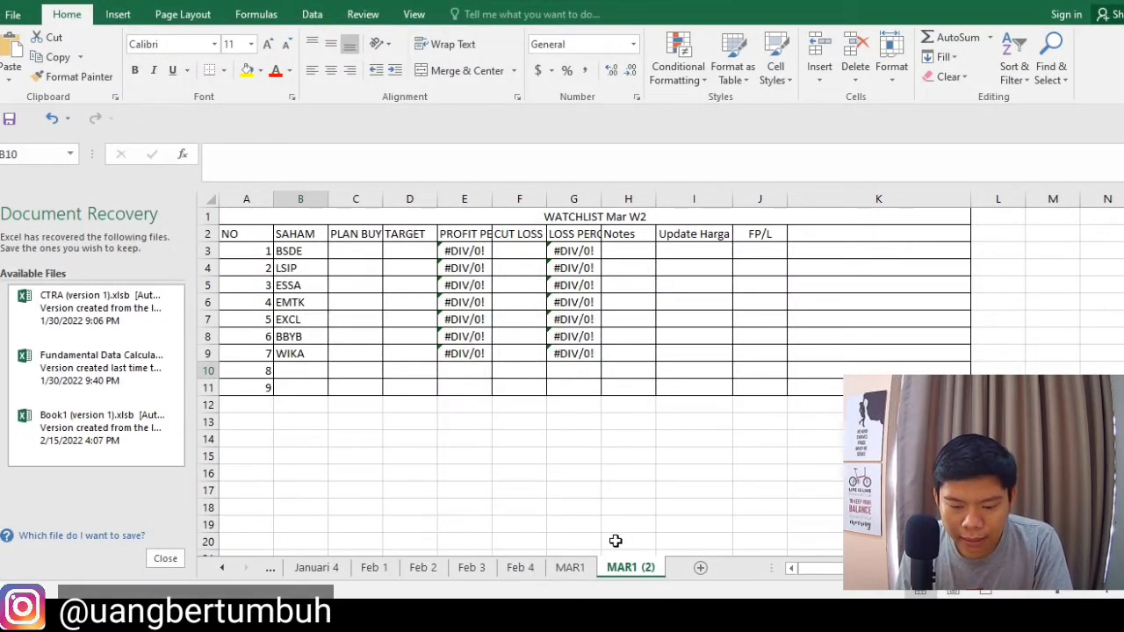
right_click(632, 567)
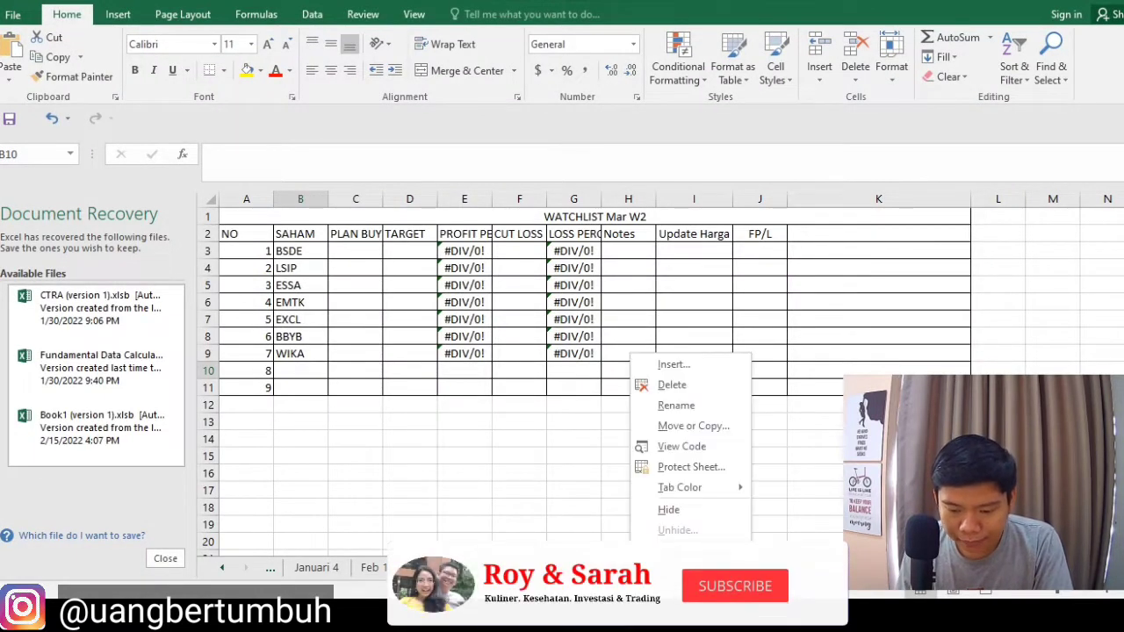
left_click(693, 406)
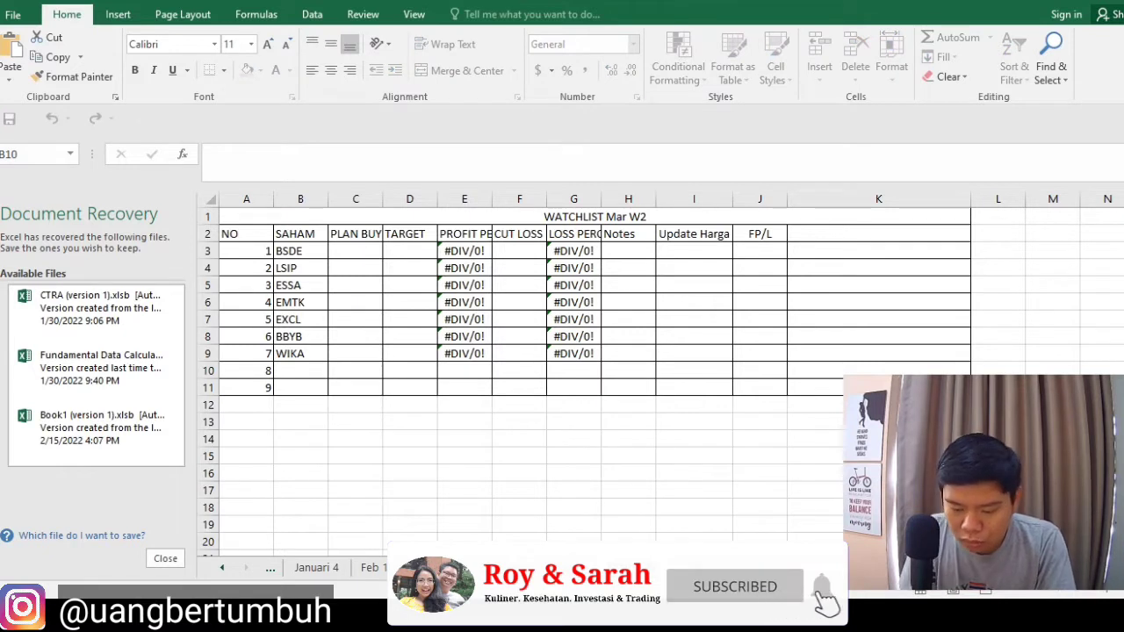
type("MAR")
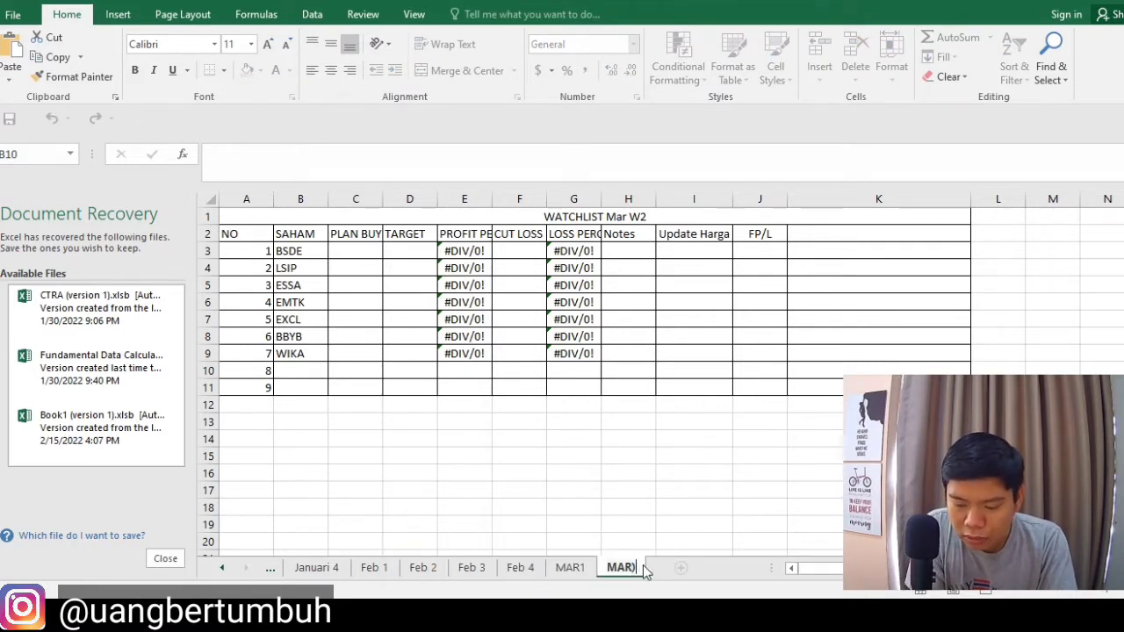
type("2")
left_click(536, 444)
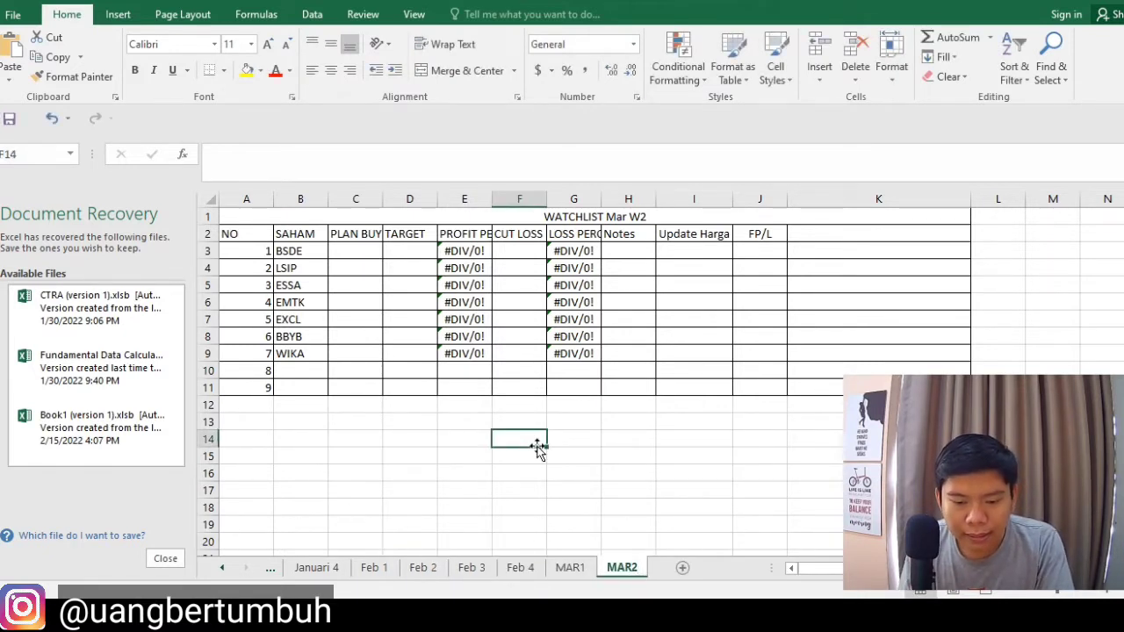
Compare the March week 1 watchlist with the week 2 list, including last week's BSDE entry and target.
left_click(572, 570)
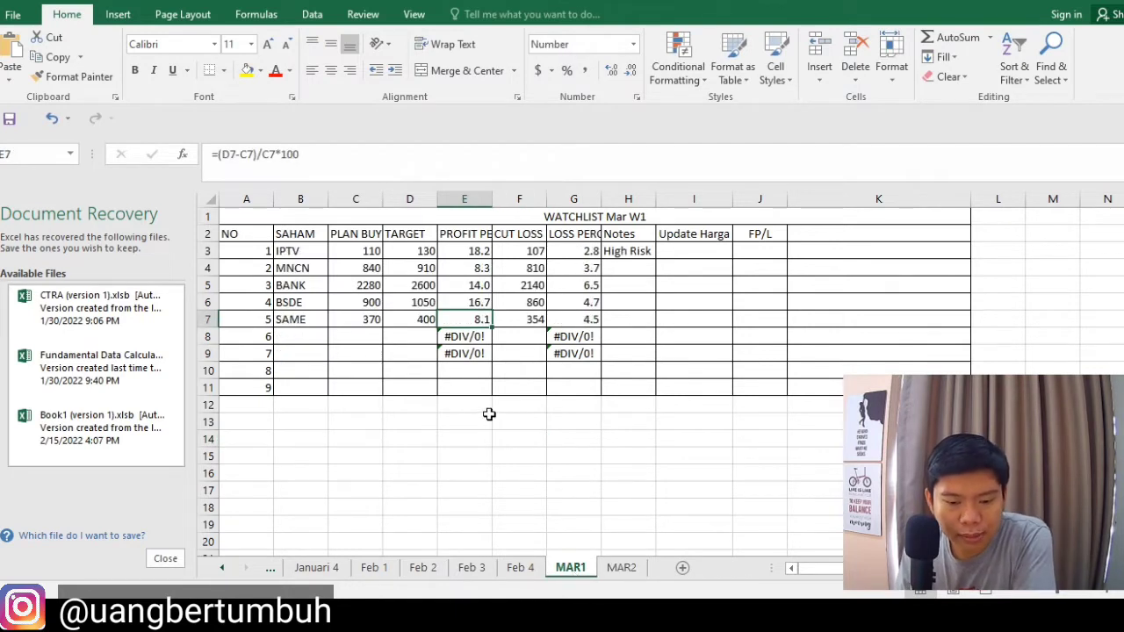
left_click(301, 303)
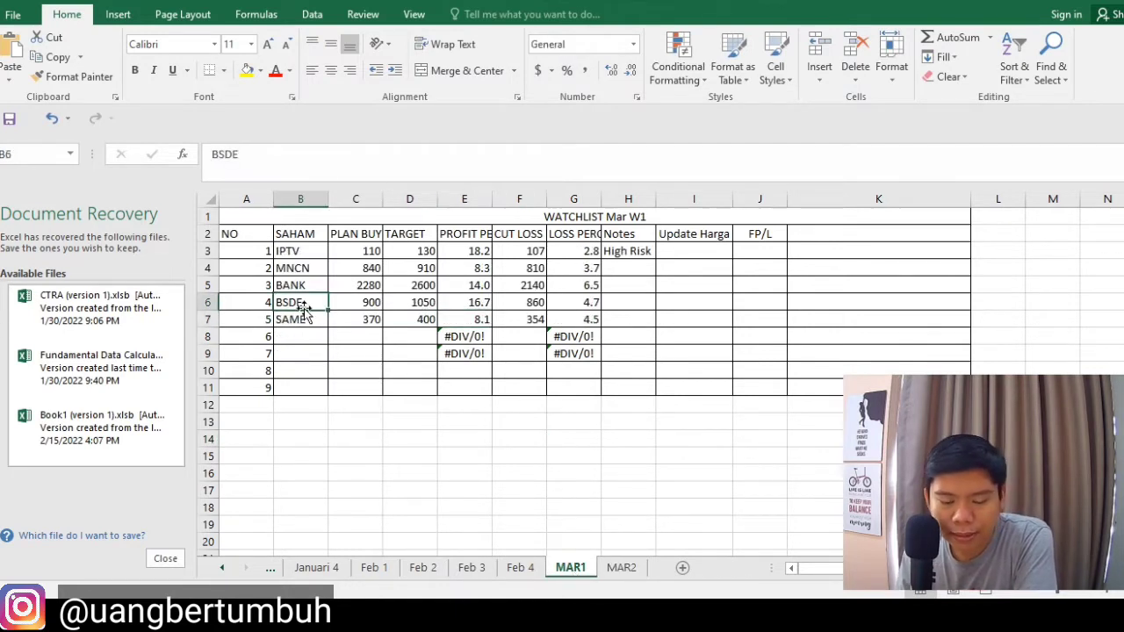
left_click(406, 305)
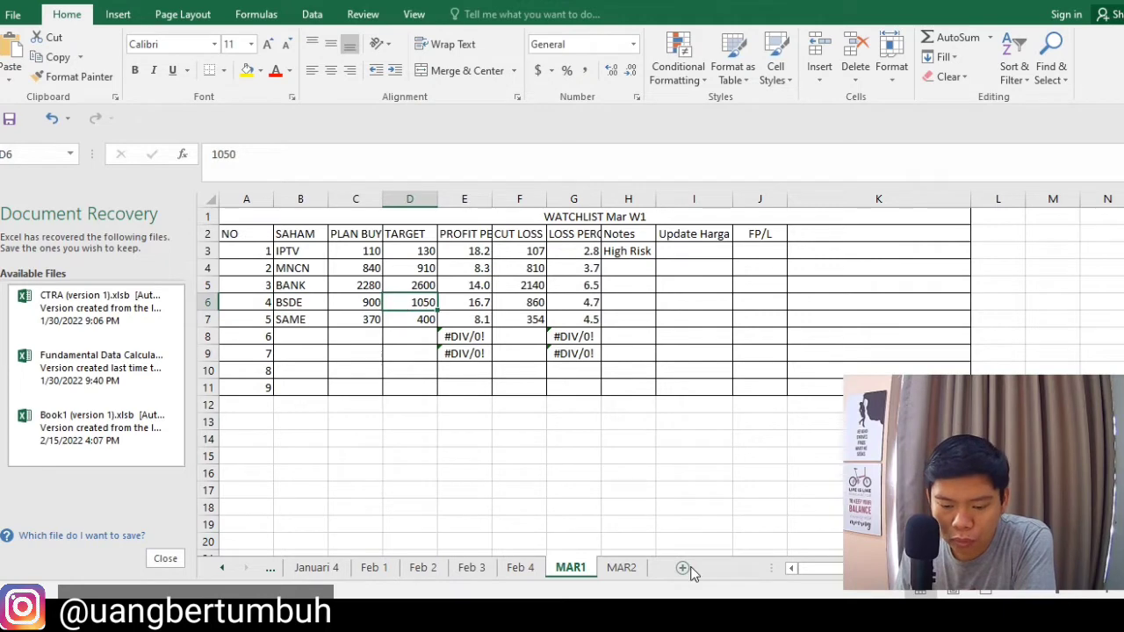
left_click(621, 568)
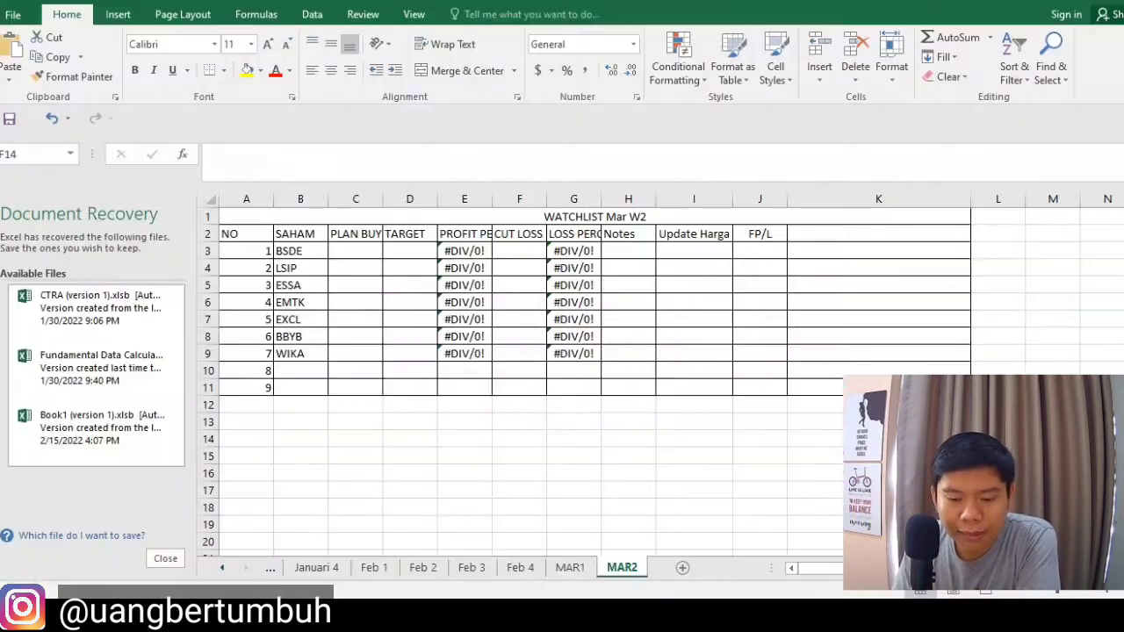
left_click(570, 567)
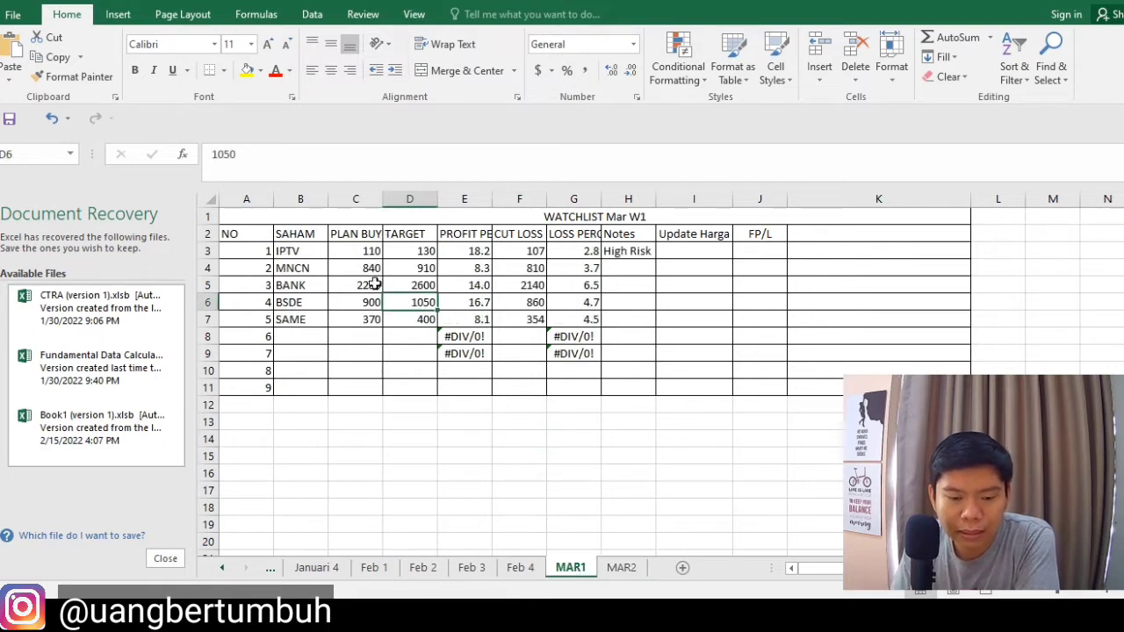
left_click(623, 567)
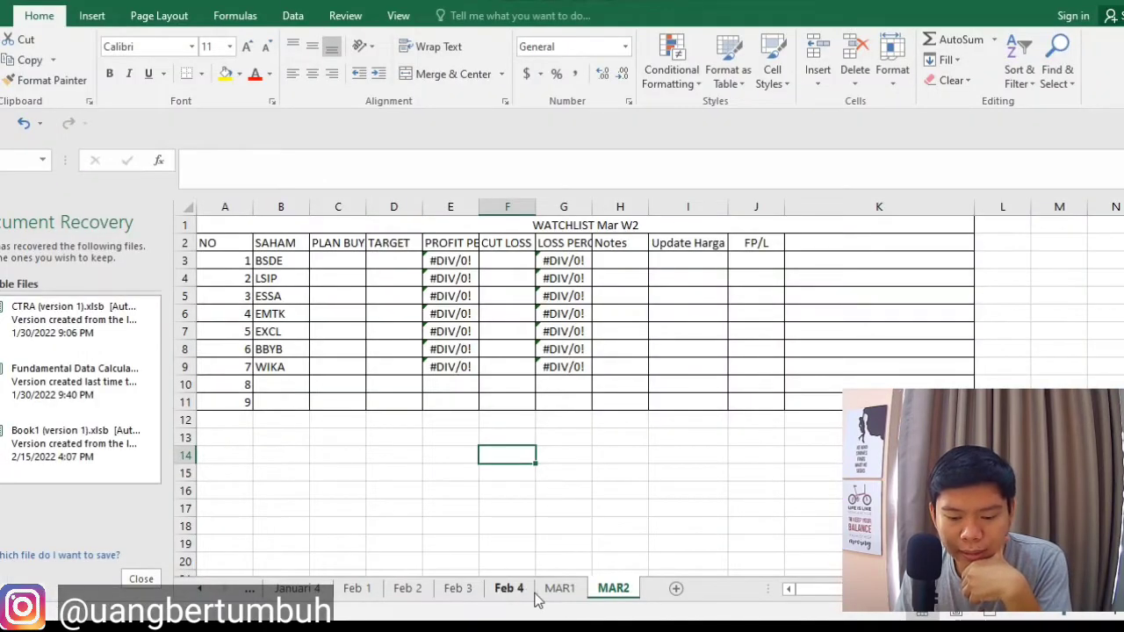
left_click(546, 589)
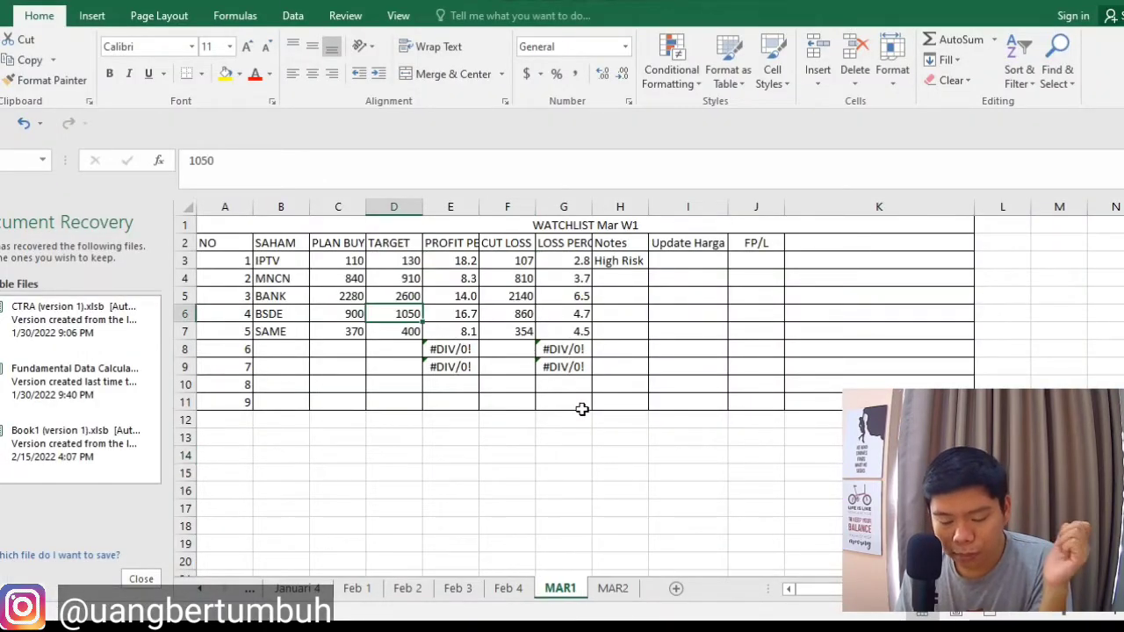
left_click(615, 589)
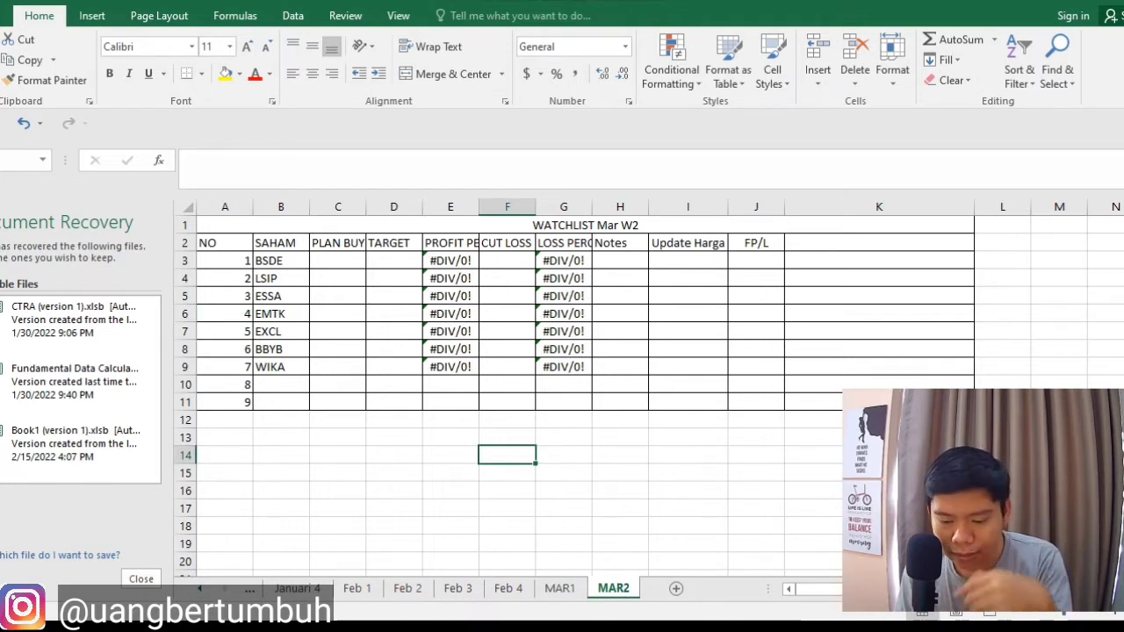
Switch to the BSDE chart on Stockbit and draw a thin rectangle at about 972 to 984, from 12 Jan '22 to just past the latest candle.
key("alt+Tab")
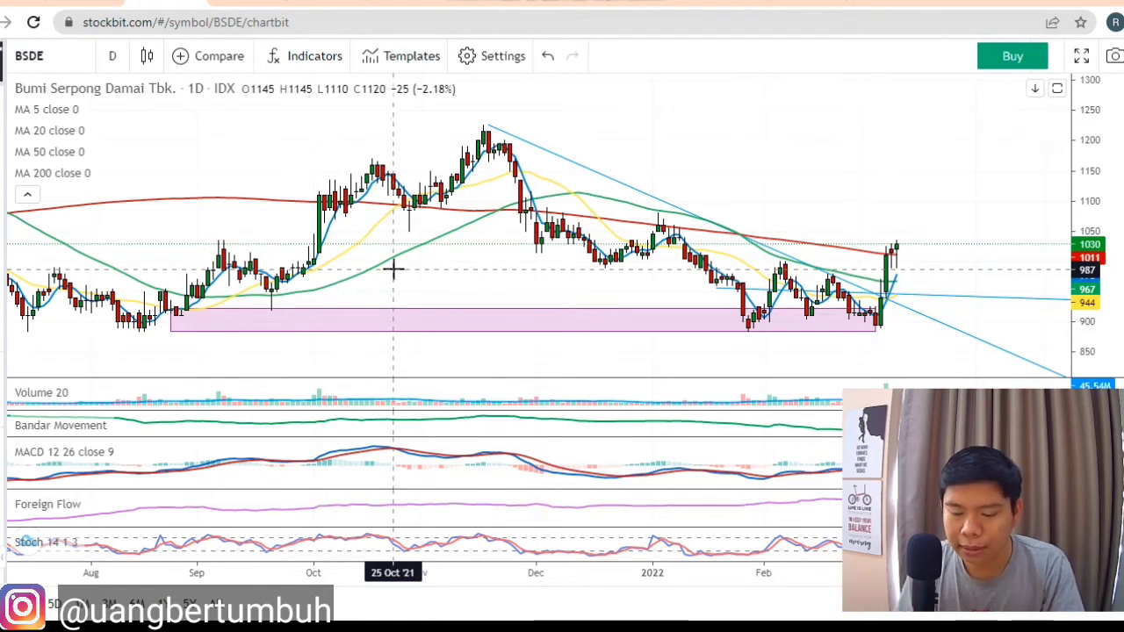
left_click(876, 321)
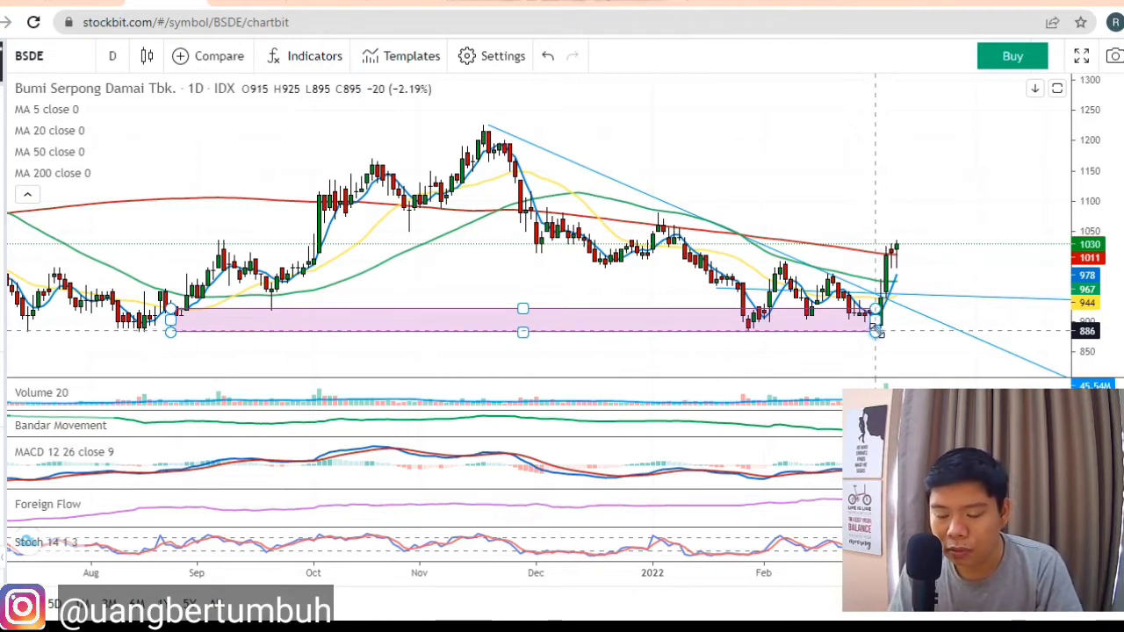
left_click(896, 264)
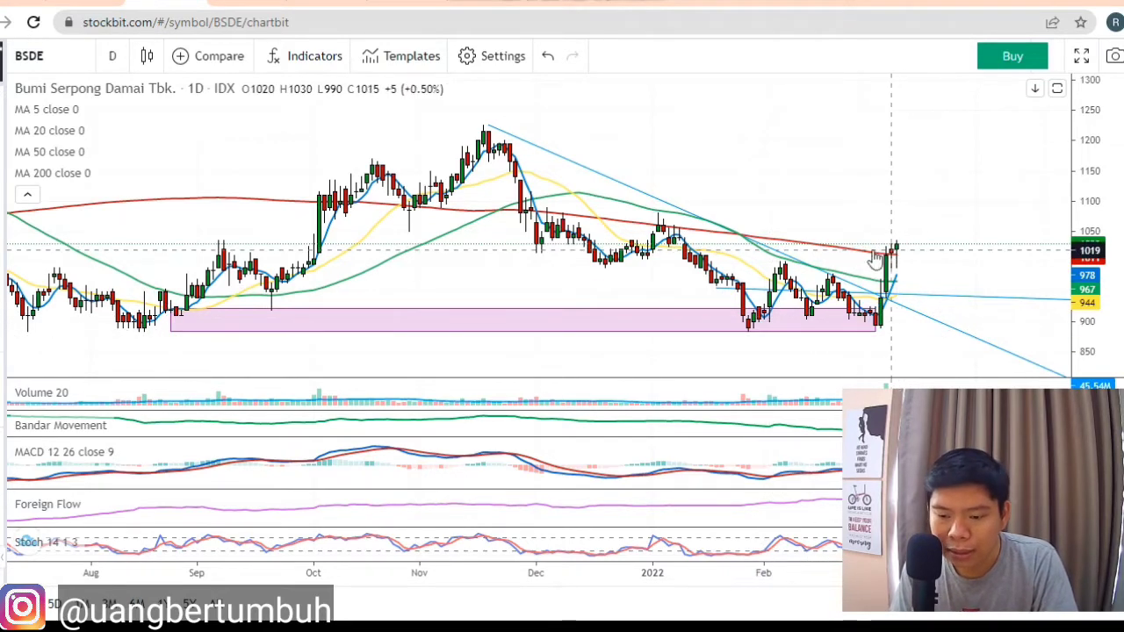
left_click(4, 208)
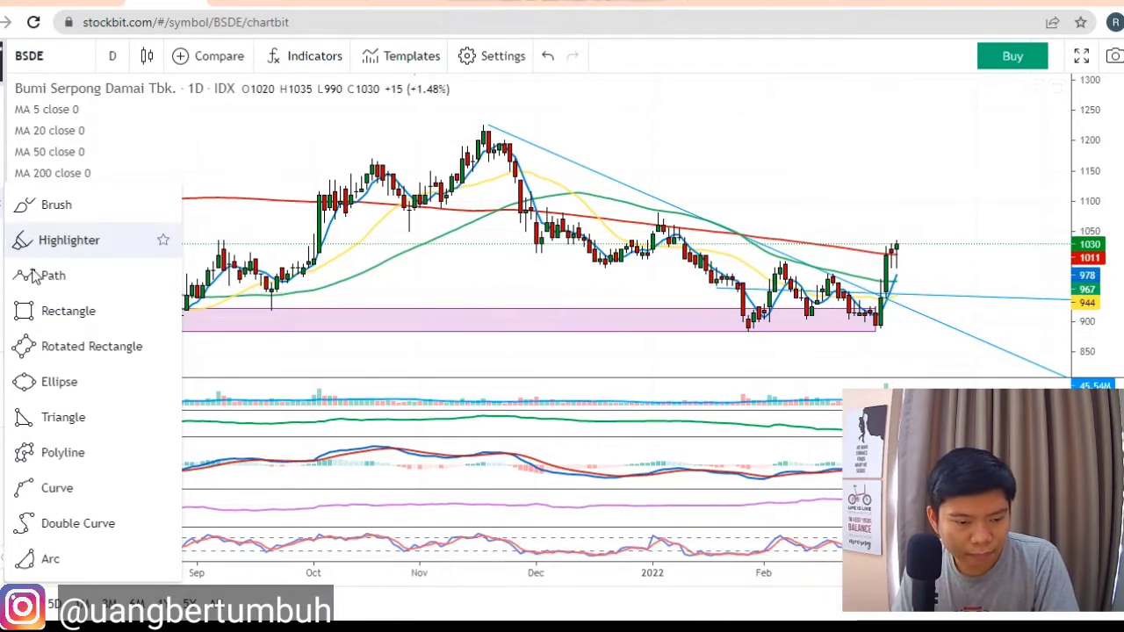
left_click(61, 317)
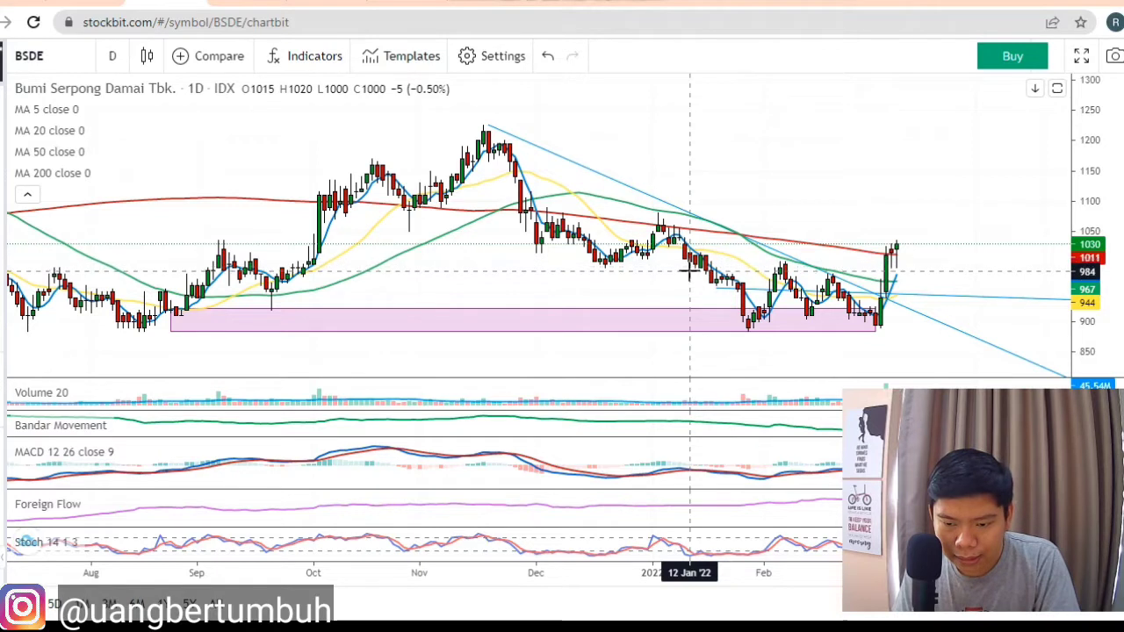
left_click(690, 274)
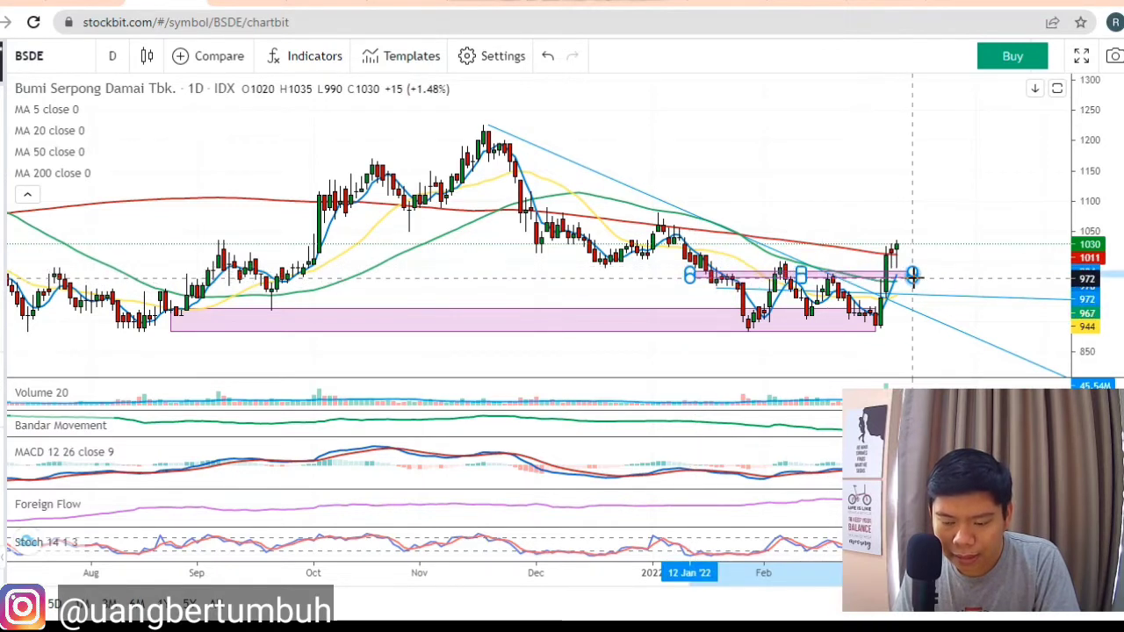
left_click(913, 275)
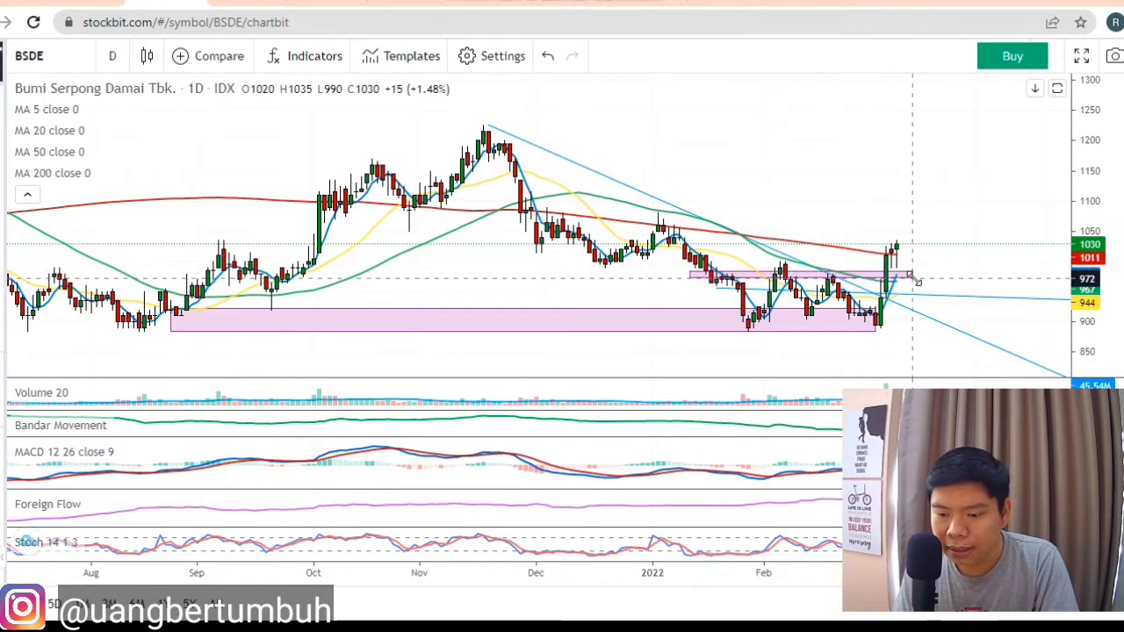
left_click(912, 276)
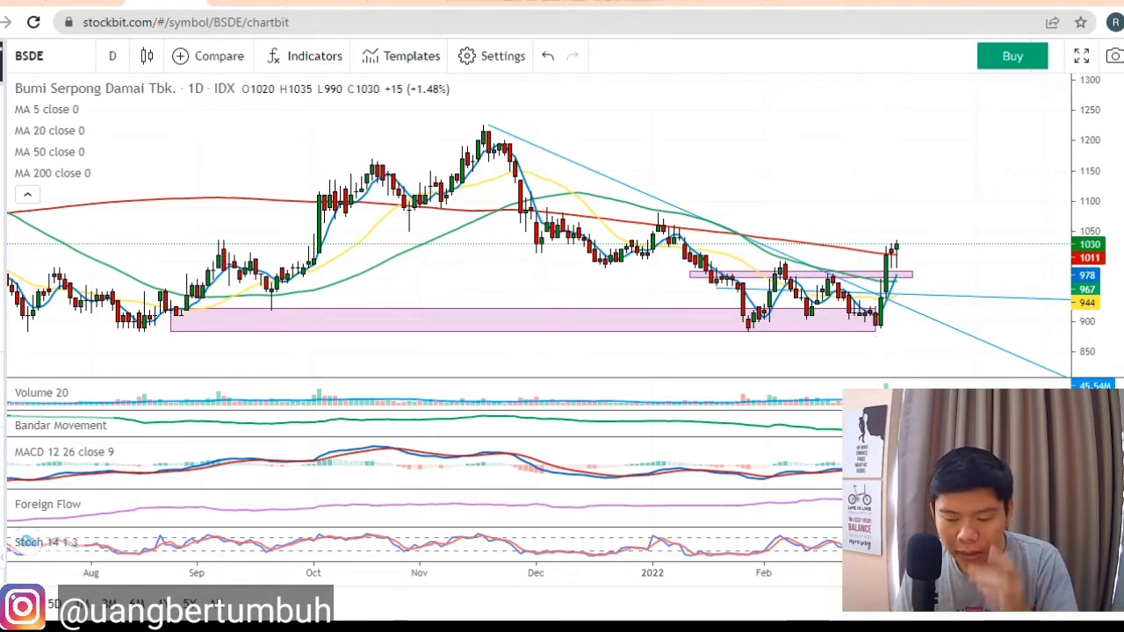
Switch back to the Excel MAR2 sheet and enter 980 as the plan buy price for BSDE.
mouse_move(777, 619)
left_click(777, 544)
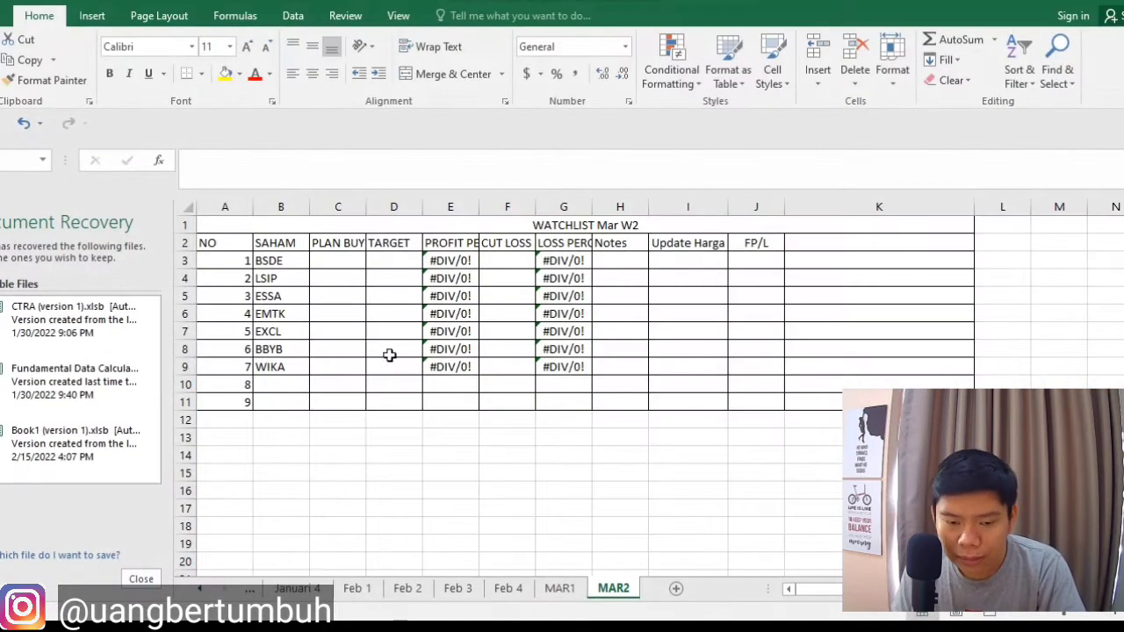
left_click(332, 260)
type("9")
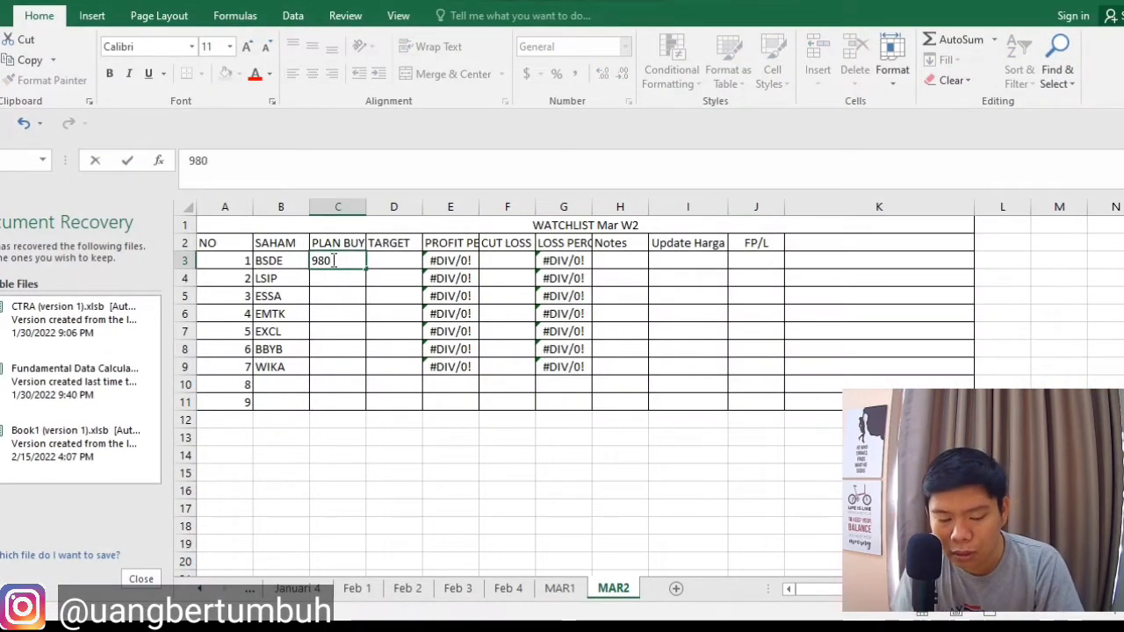
type("80")
key("Tab")
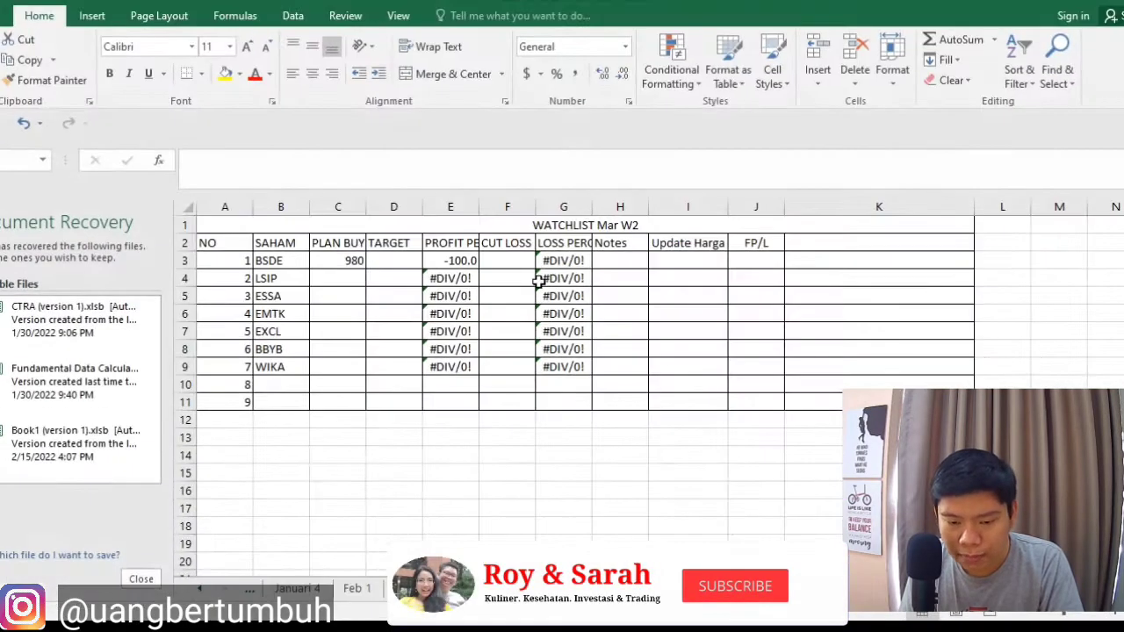
Enter a target of 1150 and a cut loss of 900 for BSDE.
left_click(411, 260)
type("1")
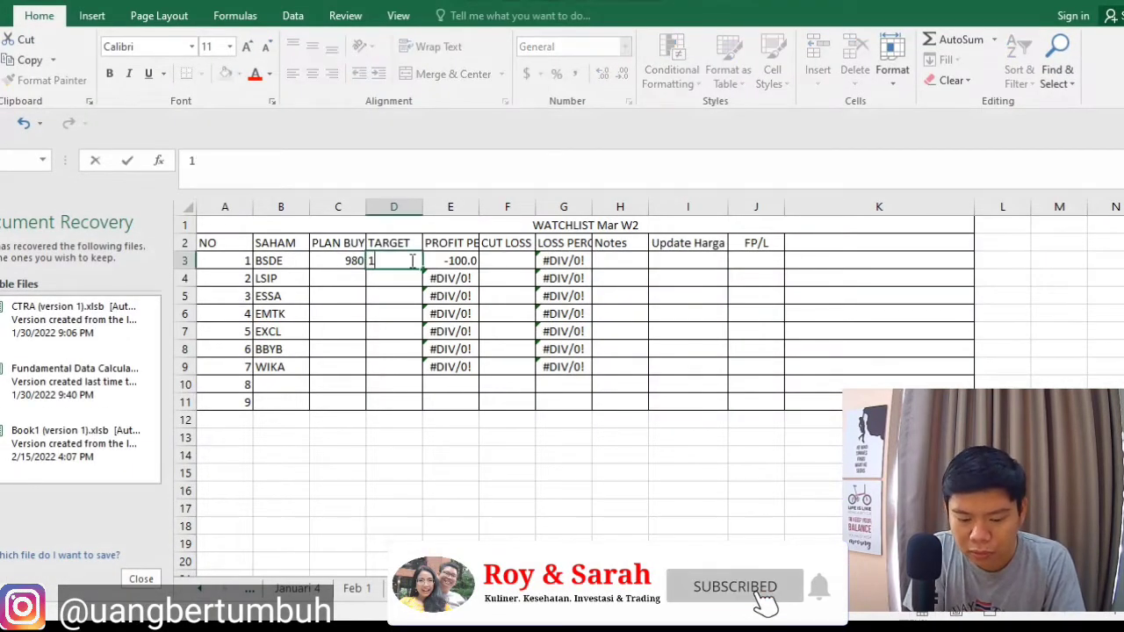
type("150")
key("Tab")
key("Tab")
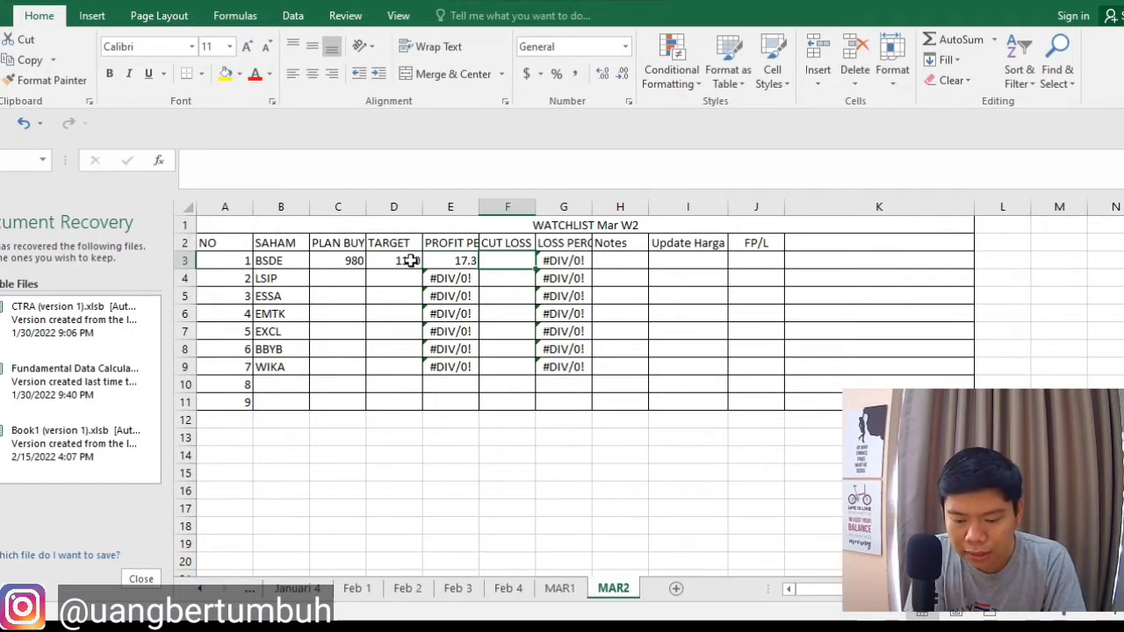
type("900")
key("Tab")
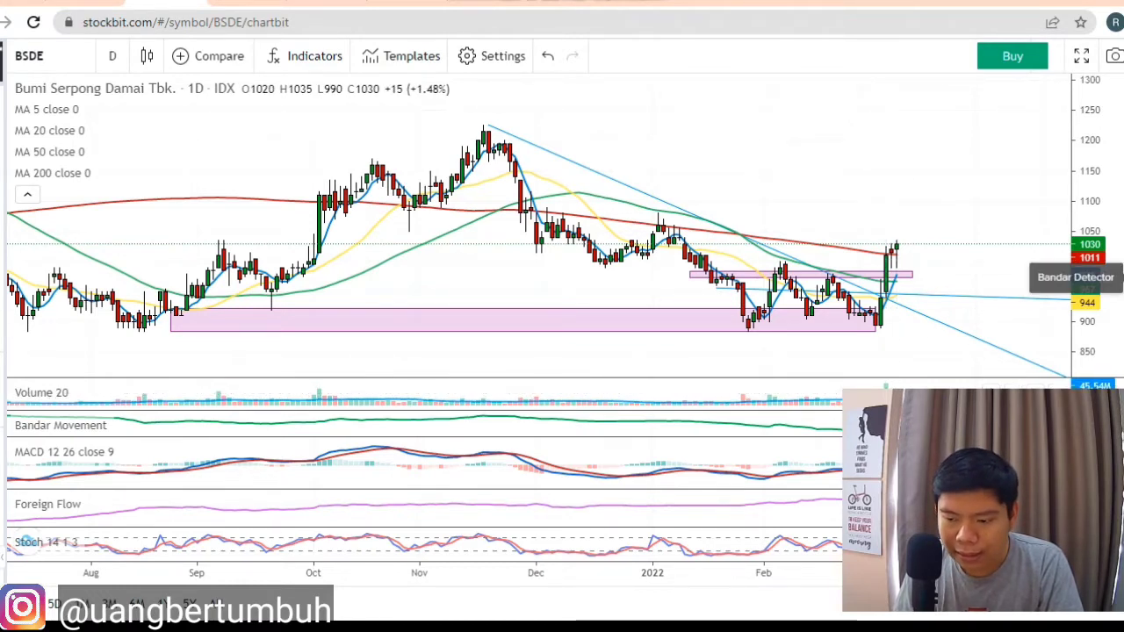
Review the Bandar Detector beside the BSDE chart on Stockbit and bring up the LSIP chart.
left_click(1076, 276)
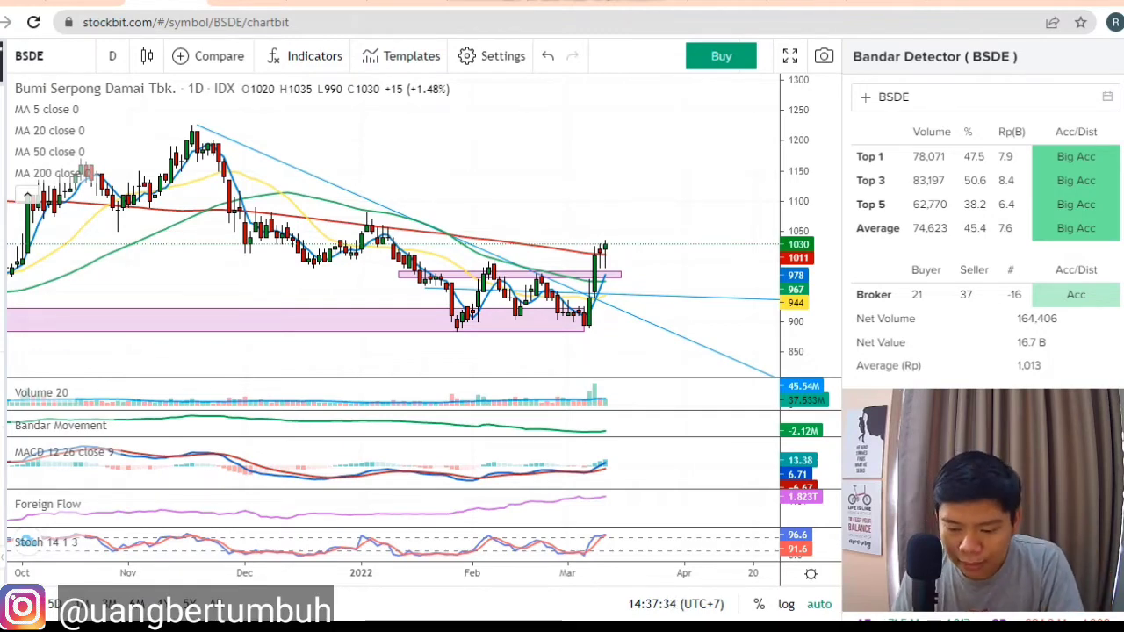
mouse_move(753, 627)
left_click(753, 562)
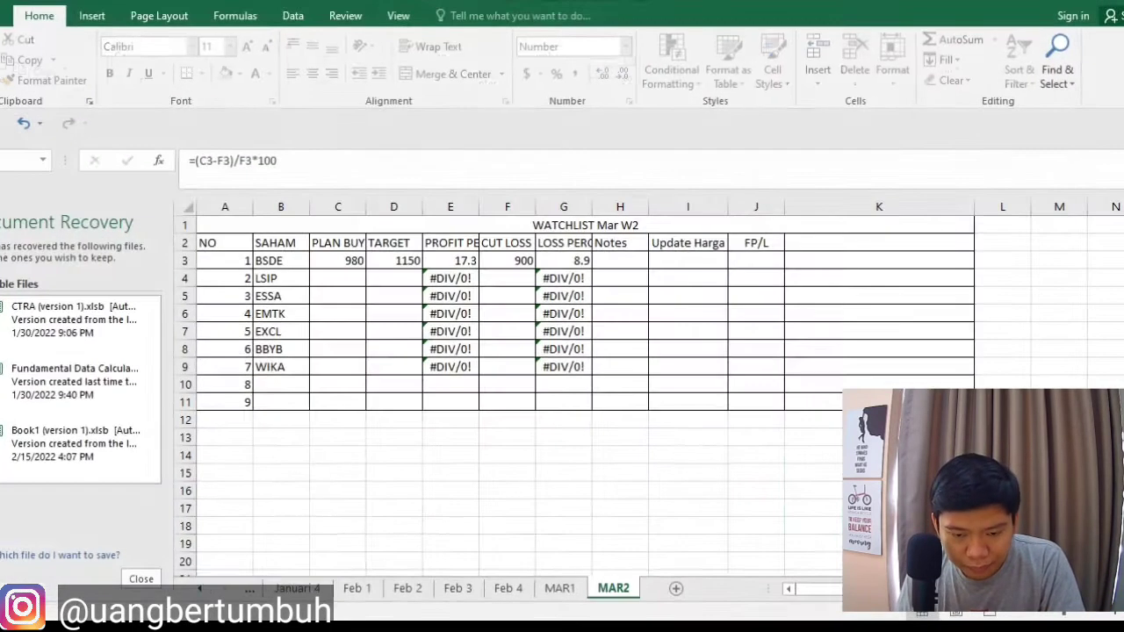
key("alt+Tab")
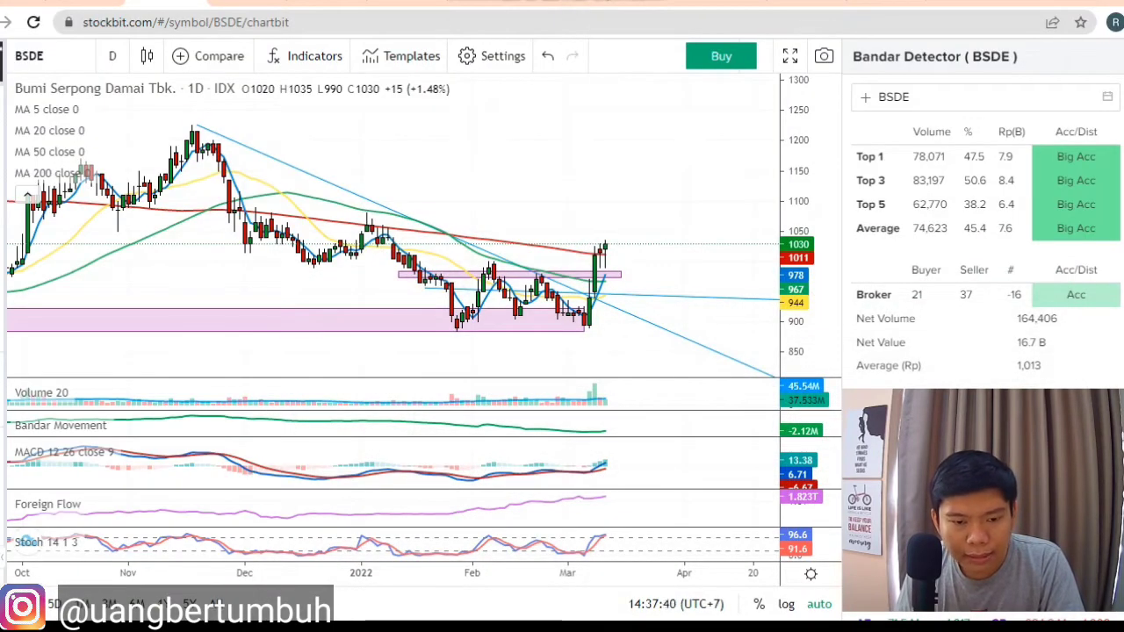
key("Down")
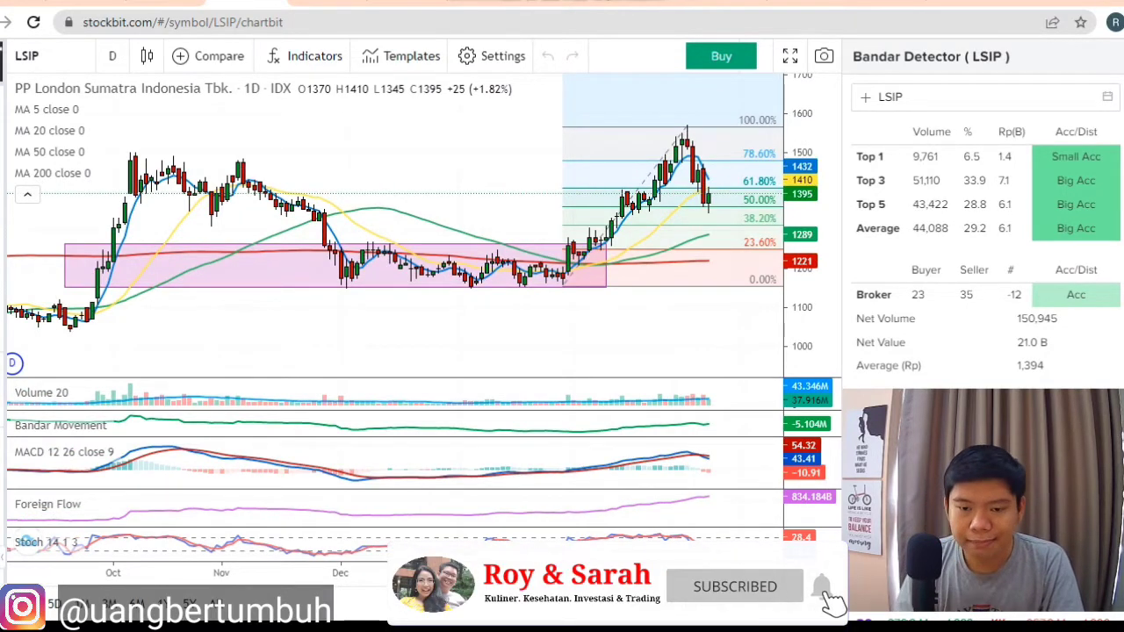
Open a new browser tab for a commodity price lookup.
left_click(758, 4)
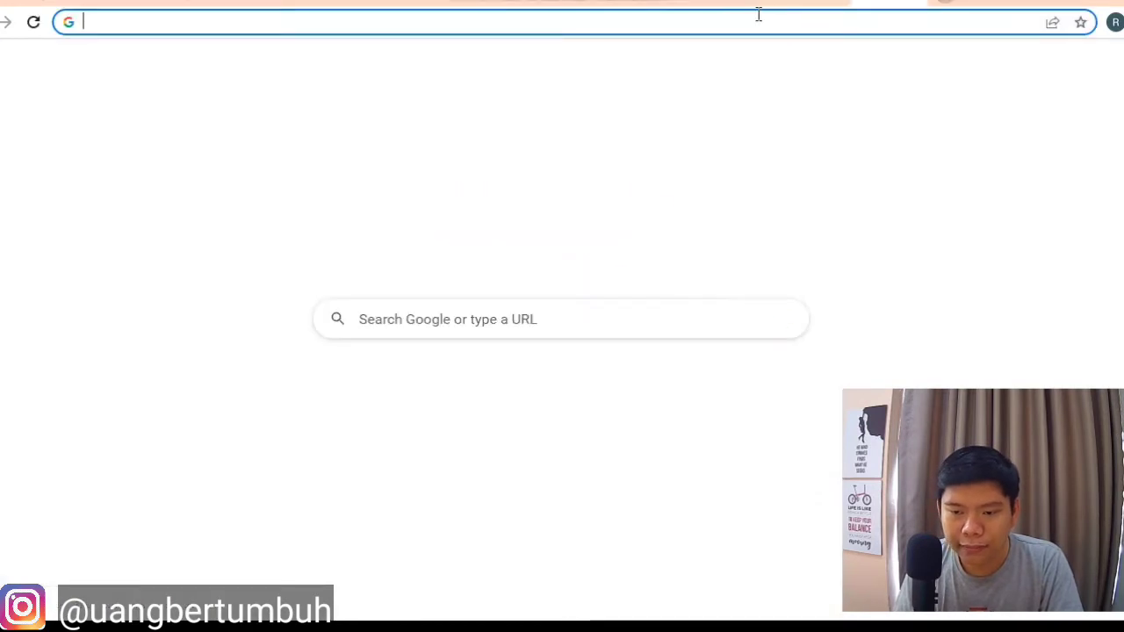
left_click(757, 15)
type("INVE")
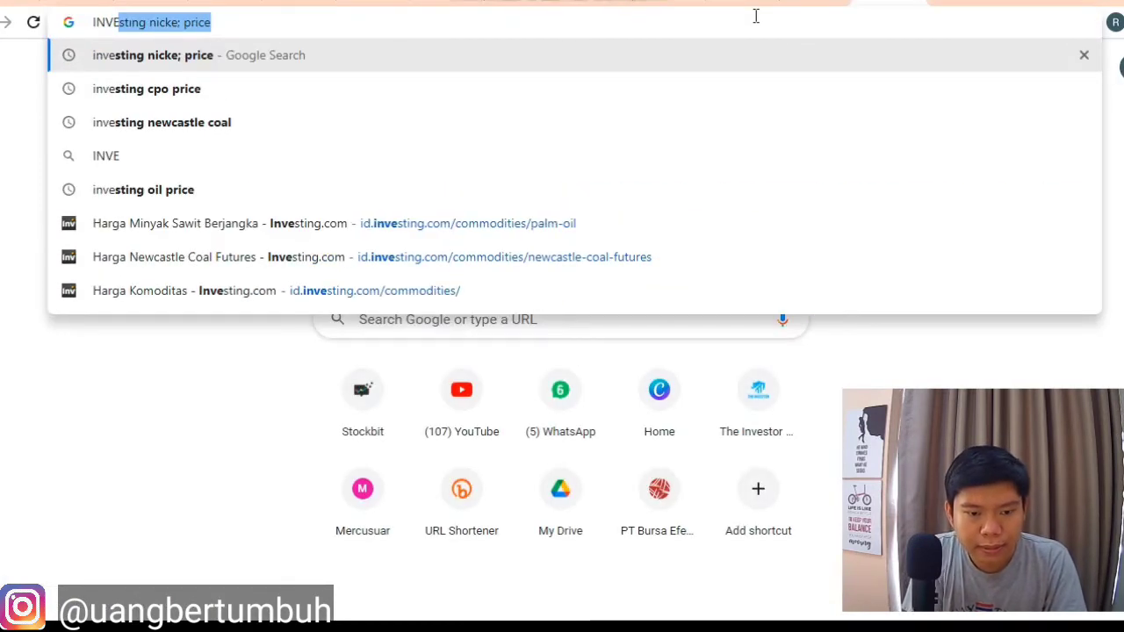
type("TING")
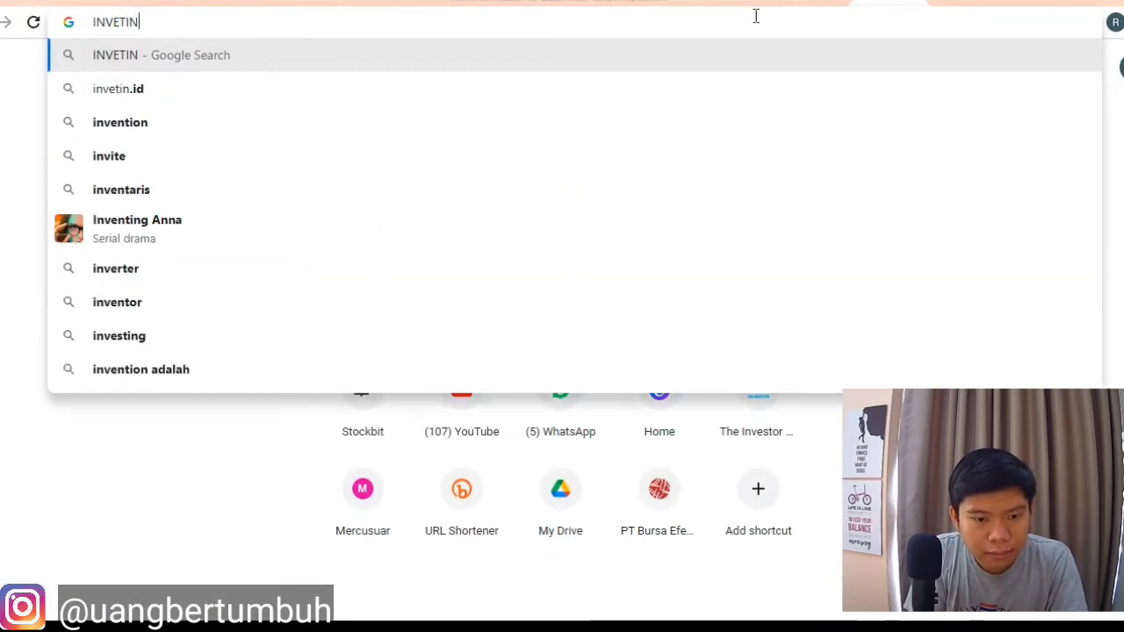
key("BackSpace")
key("BackSpace")
key("BackSpace")
key("BackSpace")
key("BackSpace")
key("BackSpace")
key("BackSpace")
key("BackSpace")
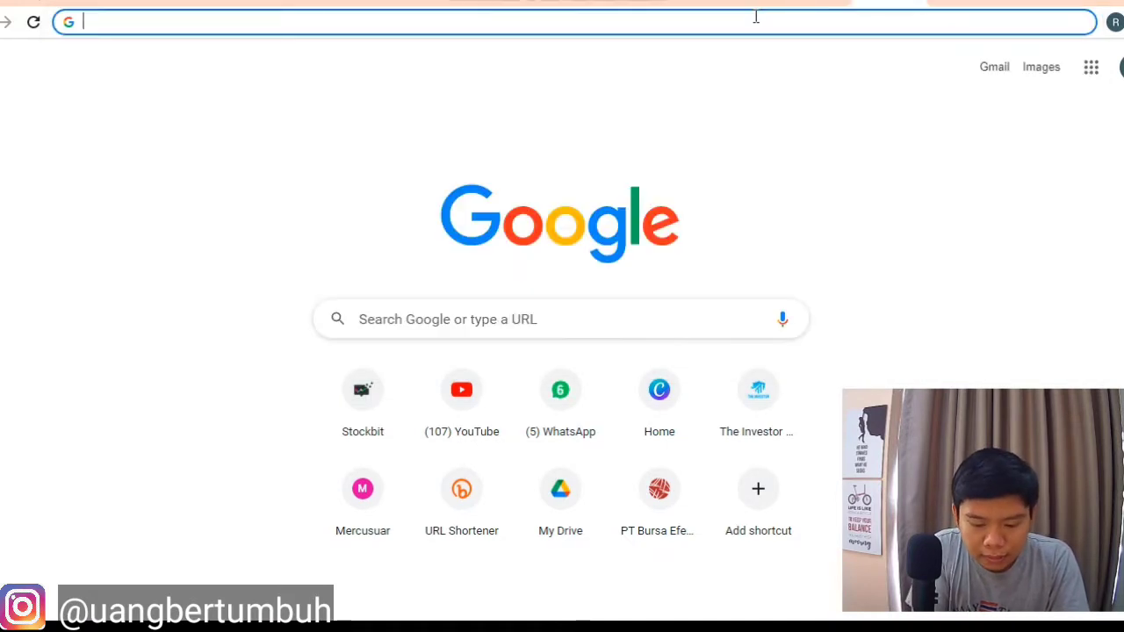
Examine the palm oil futures price chart on Investing.com and return to the LSIP chart on Stockbit.
type("investing")
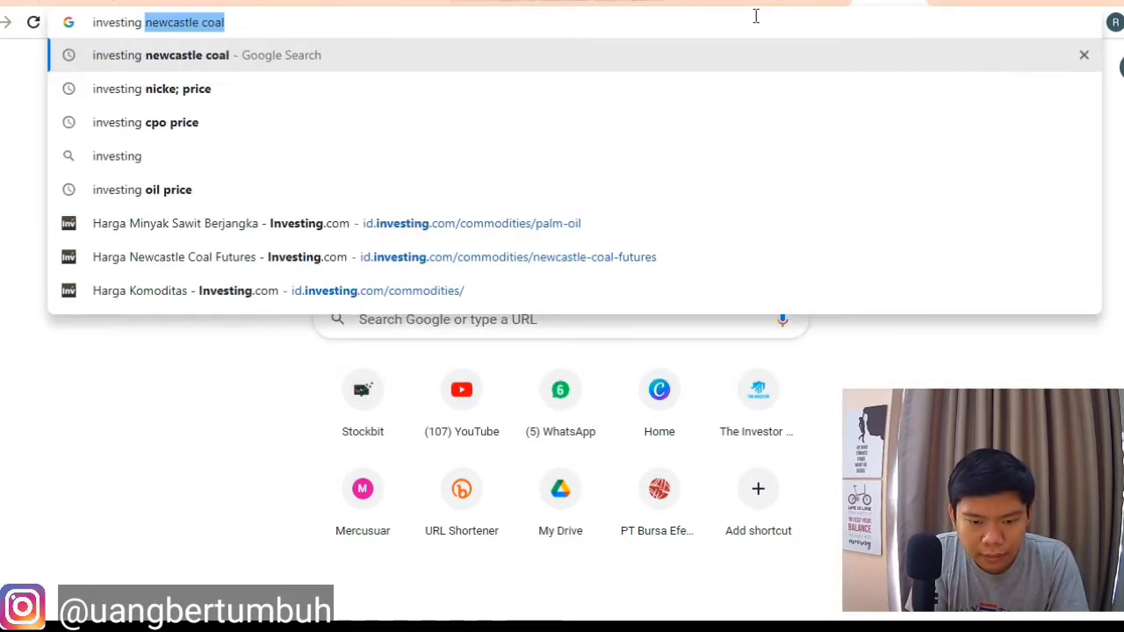
left_click(816, 227)
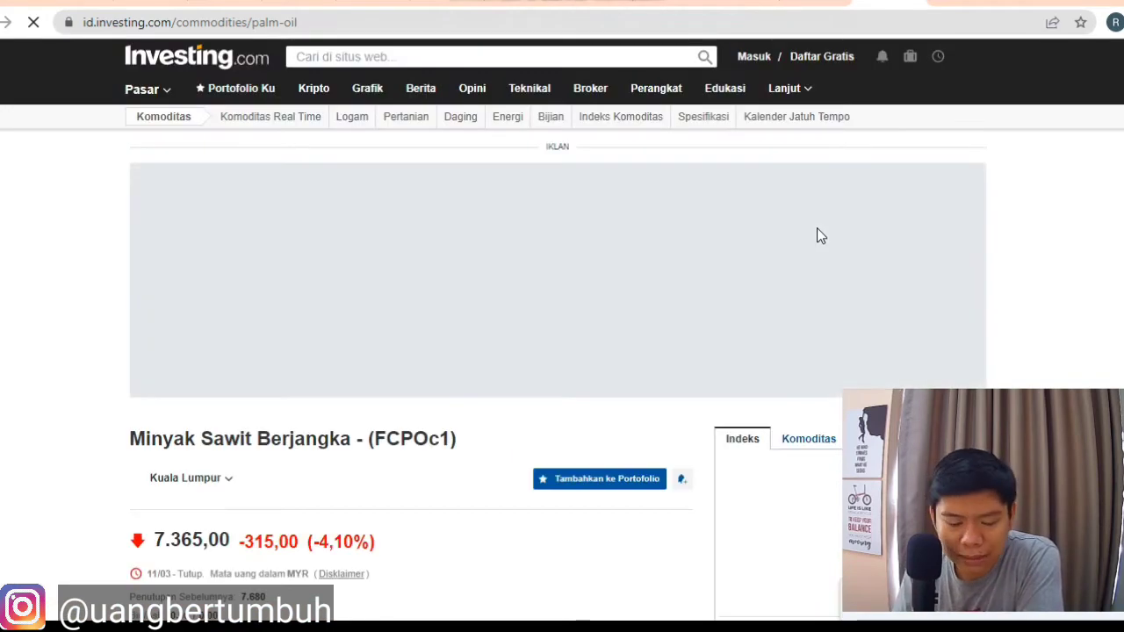
scroll(816, 235, "down", 5)
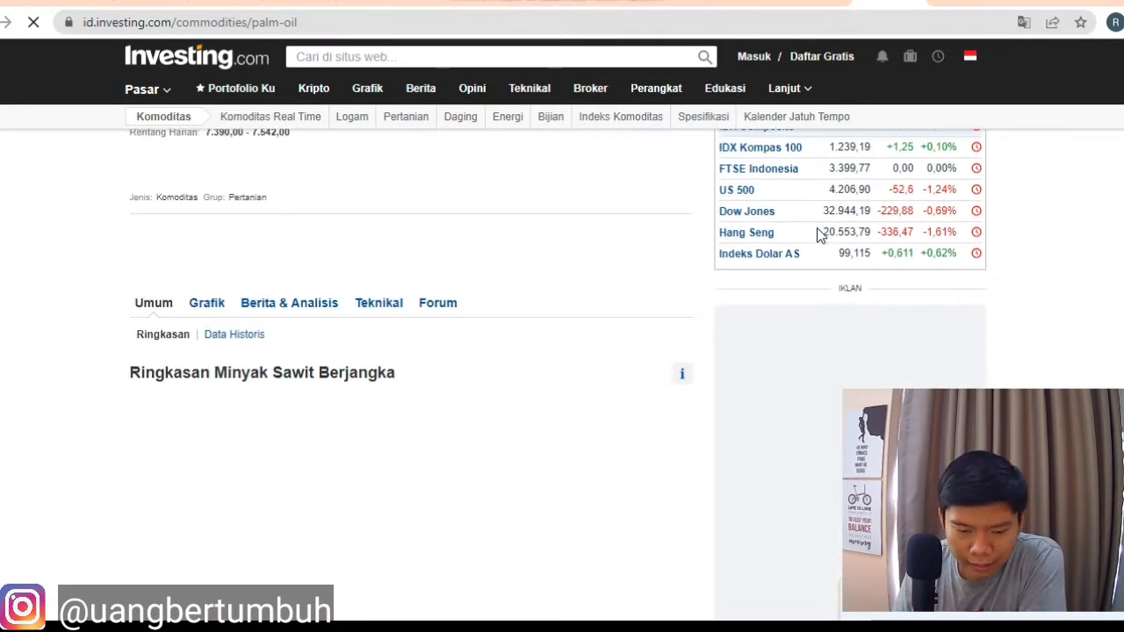
scroll(817, 236, "down", 2)
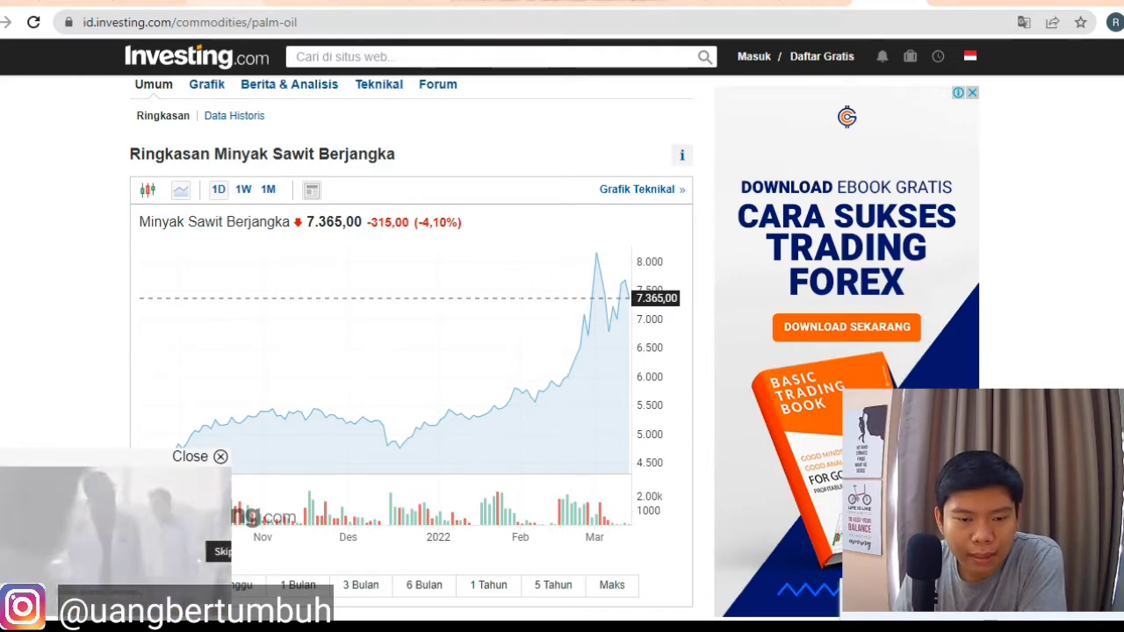
key("ctrl+Tab")
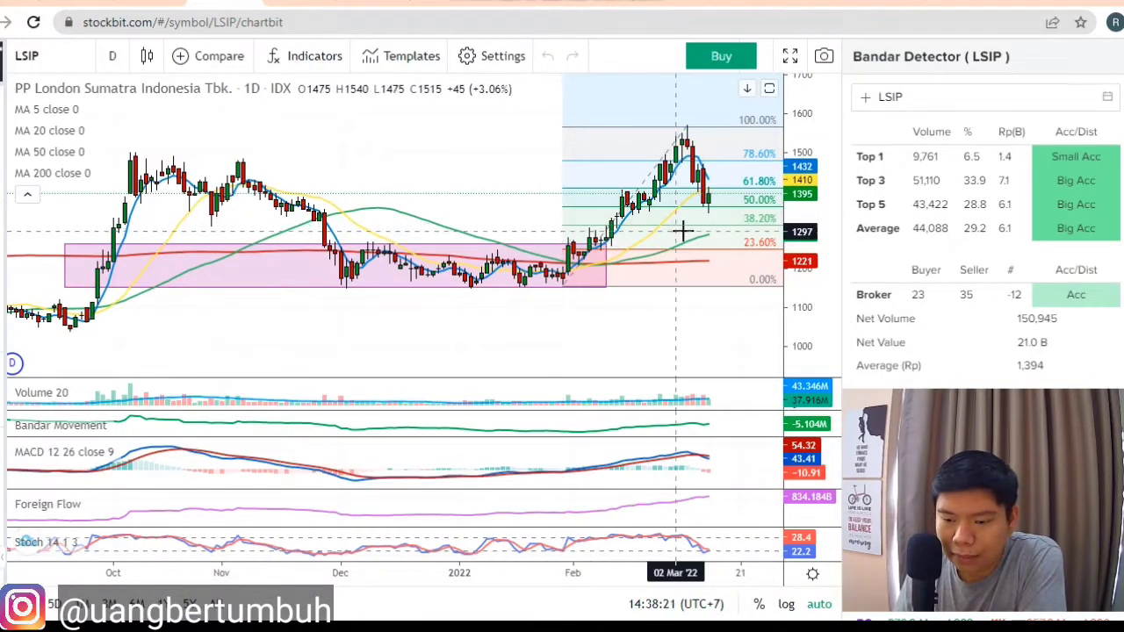
scroll(733, 214, "right", 5)
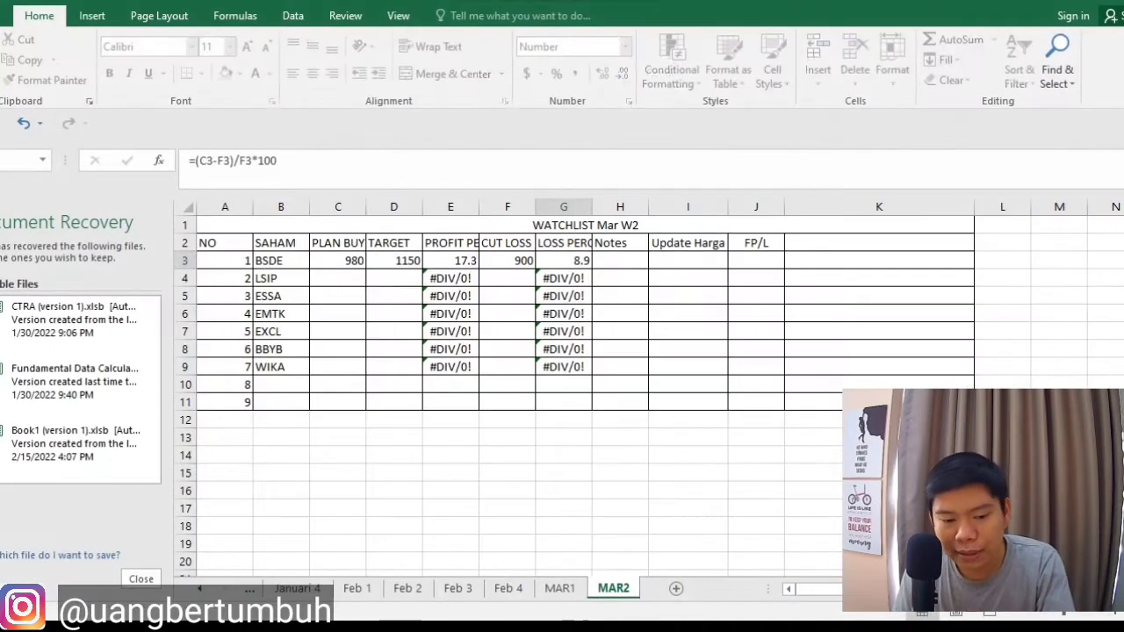
Switch to the Excel MAR2 sheet and enter 1350 as the plan buy price for LSIP.
left_click(334, 281)
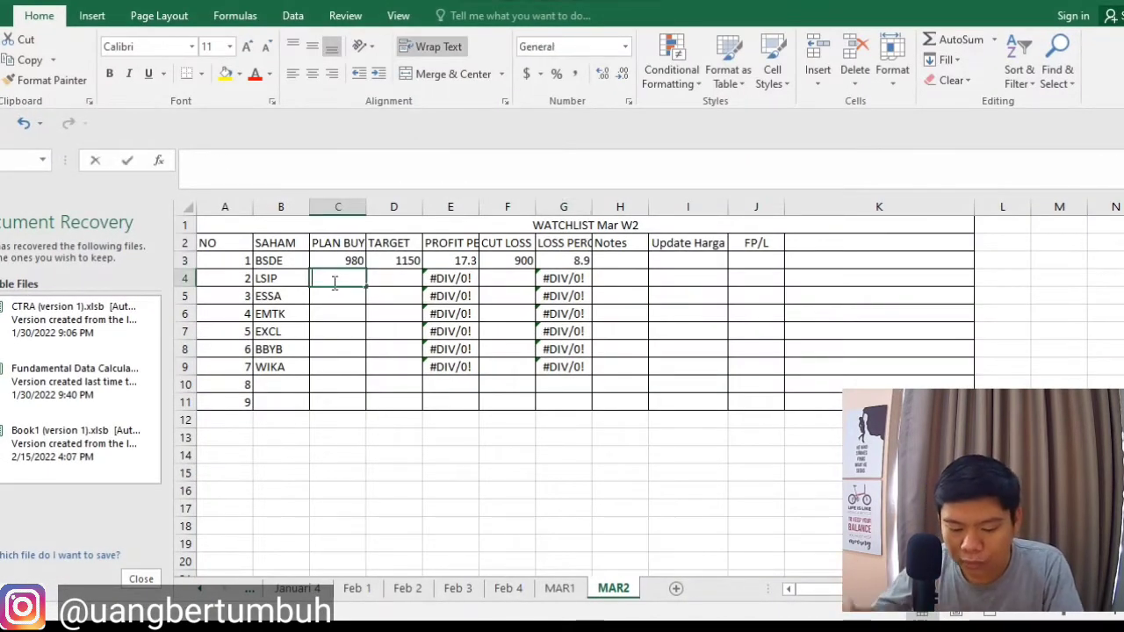
type("1350")
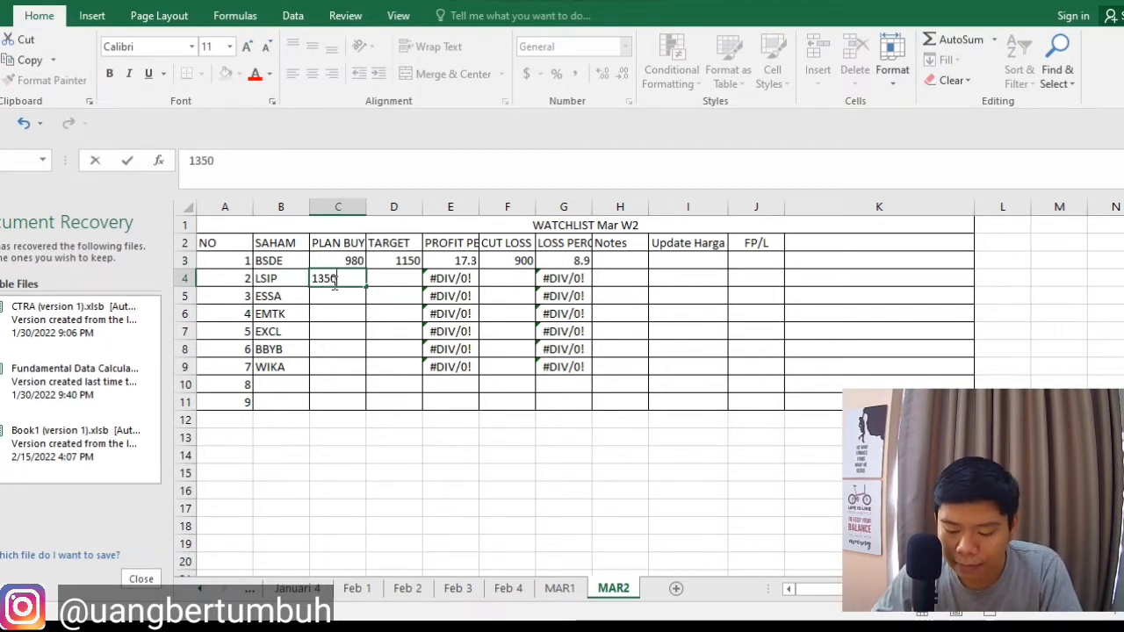
key("Tab")
Enter a cut loss of 1290 and a target of 1550 for LSIP.
key("Tab")
key("Tab")
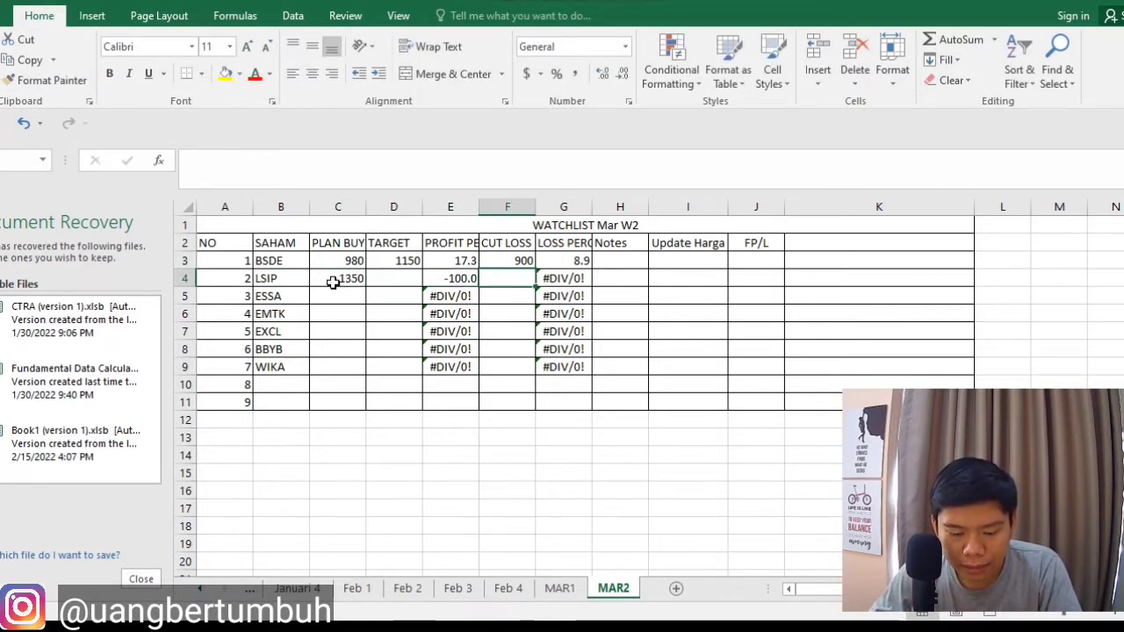
type("1290")
key("Left")
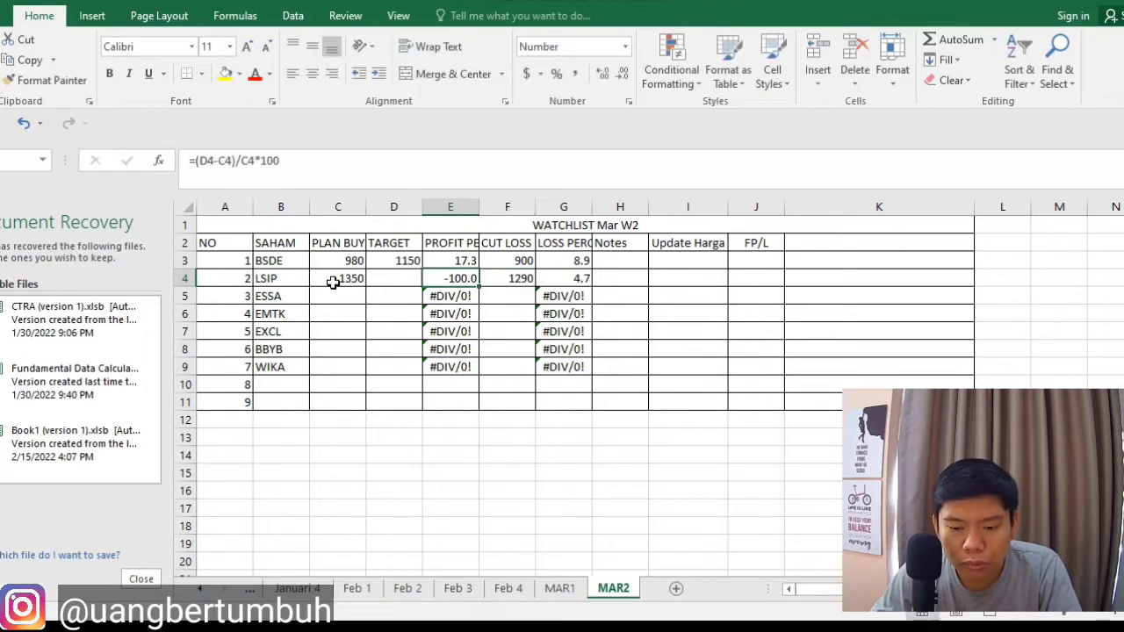
key("Left")
type("1550")
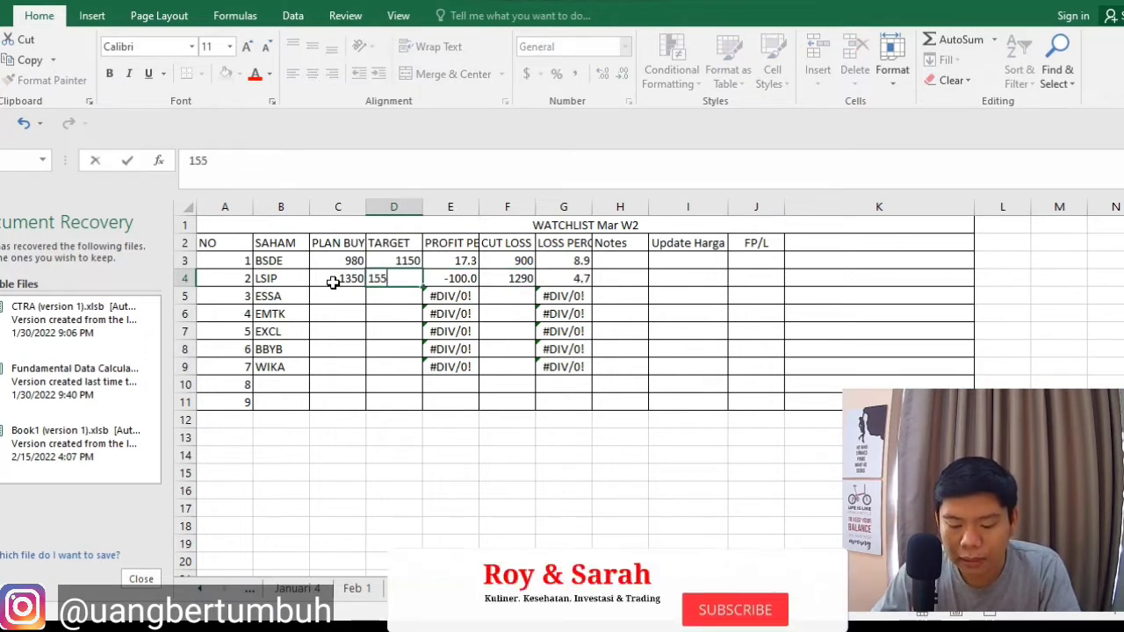
key("Right")
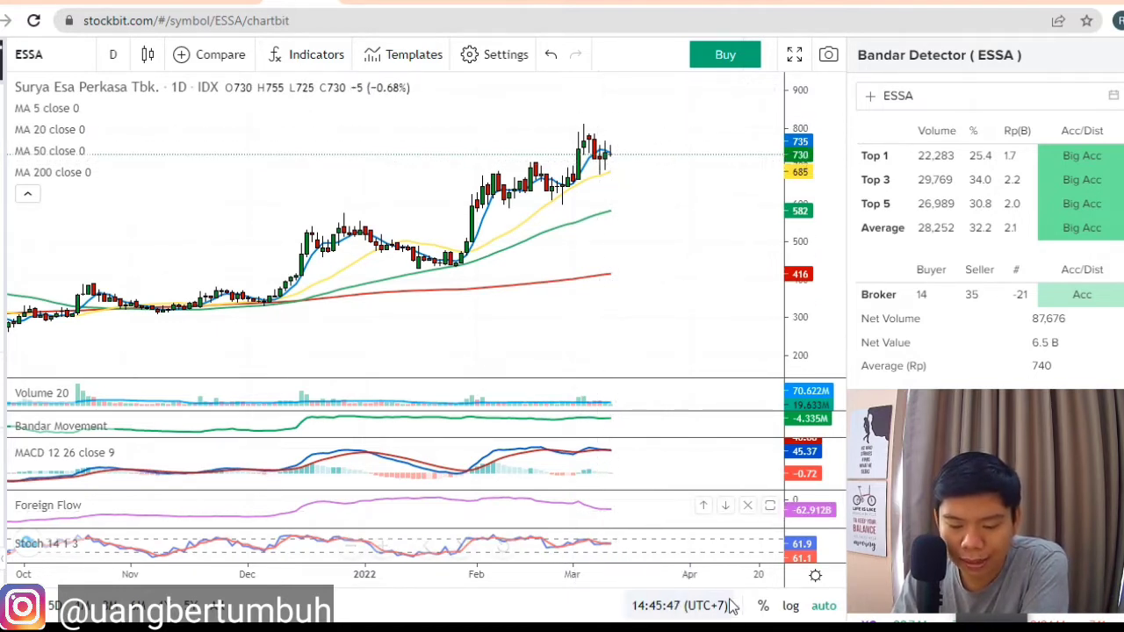
Switch from the ESSA chart to the Excel MAR2 sheet and enter 700 as the plan buy price for ESSA.
key("alt+Tab")
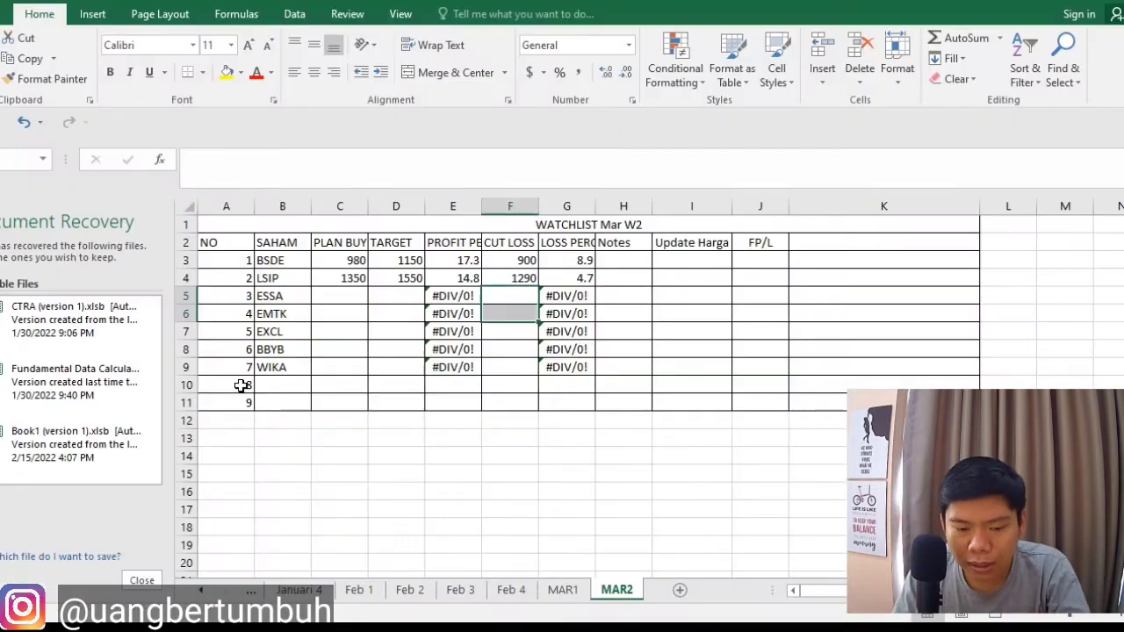
left_click(331, 292)
type("700")
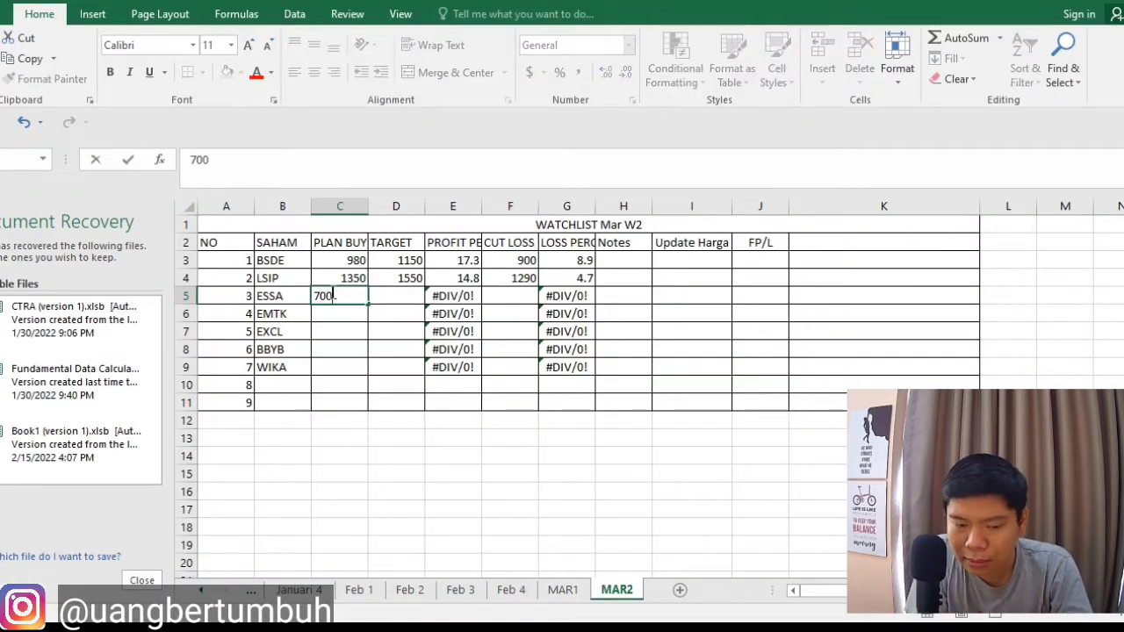
key("Tab")
Check the ESSA chart on Stockbit and enter a cut loss of 640 for ESSA in the Excel sheet.
key("Tab")
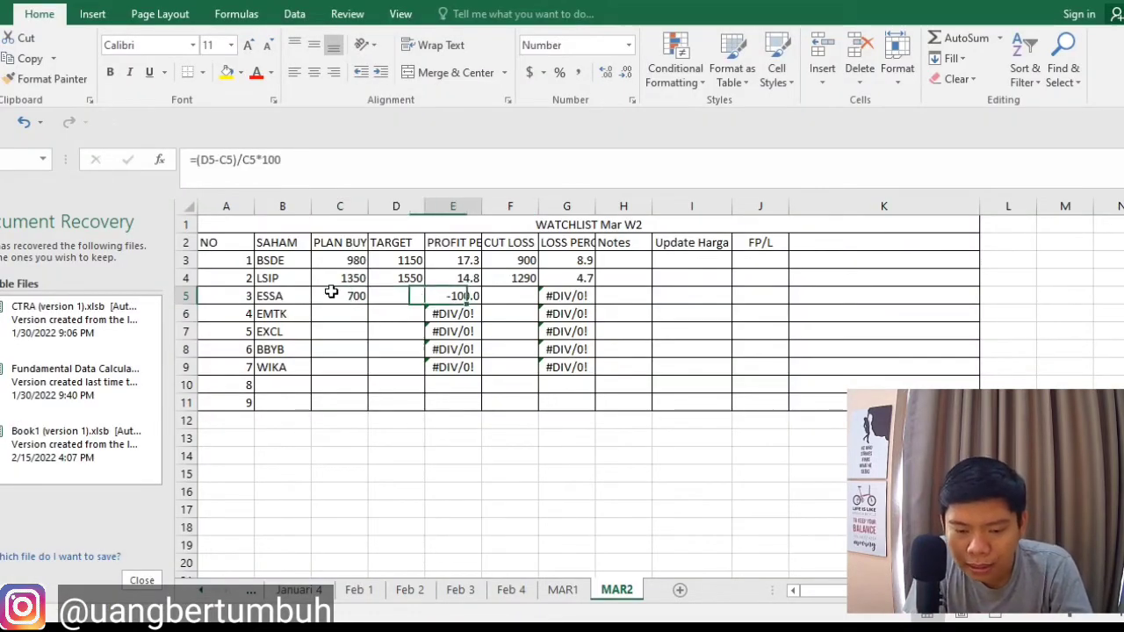
key("Tab")
key("Tab")
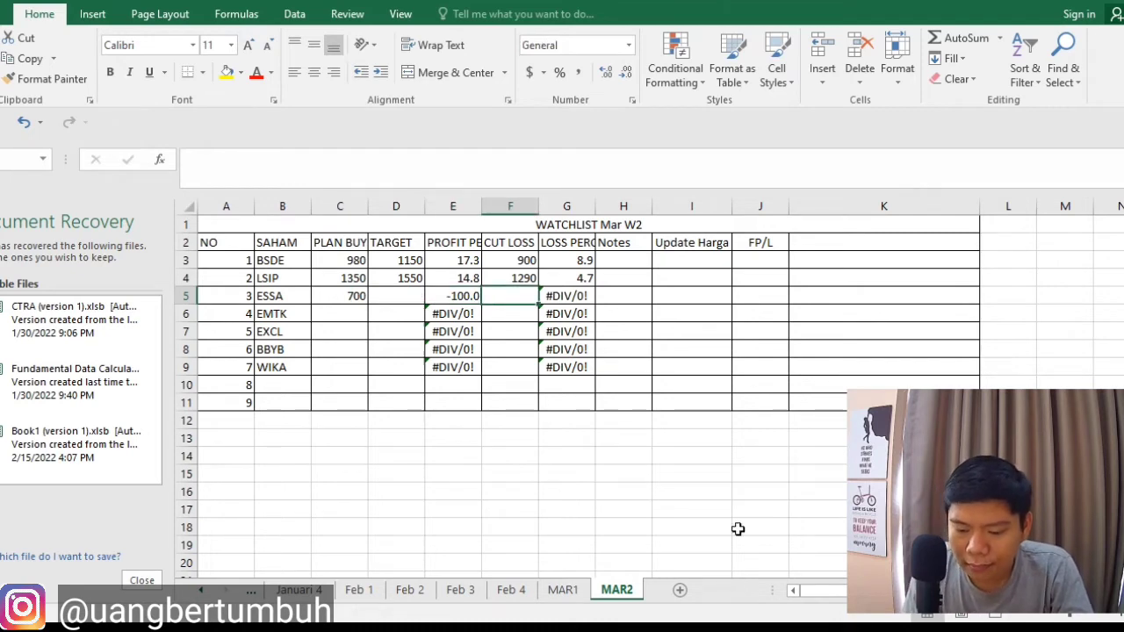
key("alt+Tab")
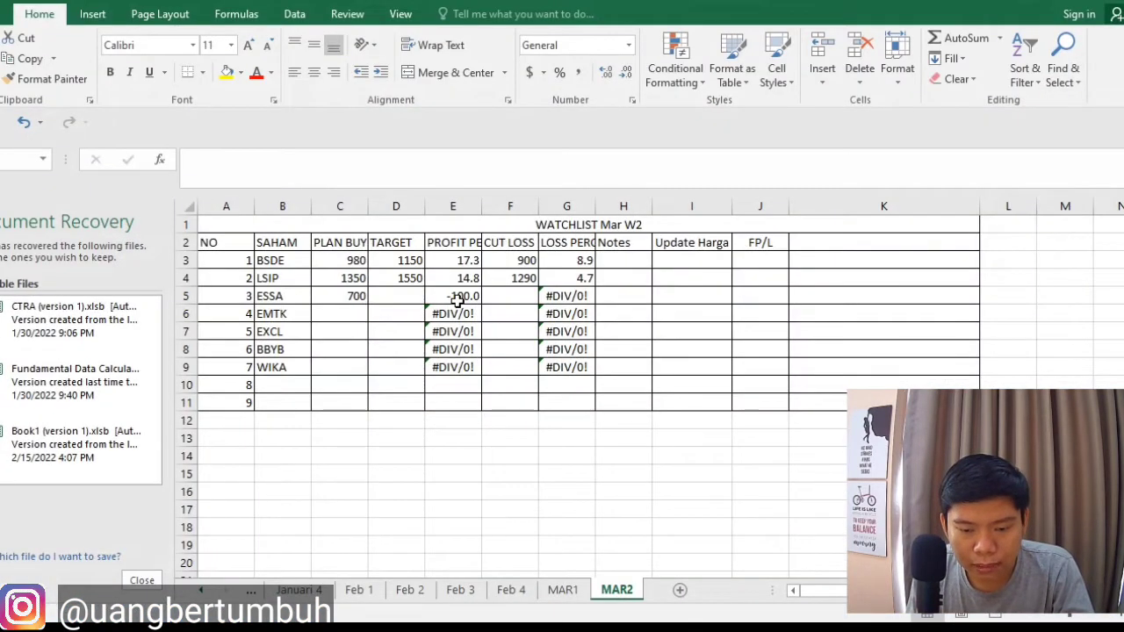
left_click(513, 300)
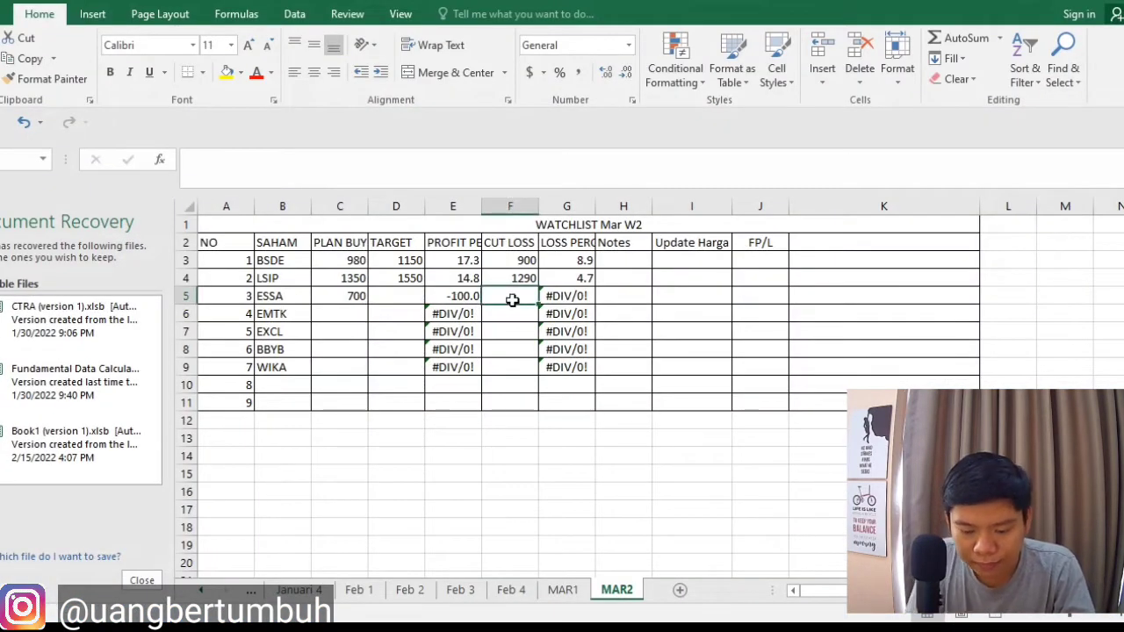
type("640")
key("Tab")
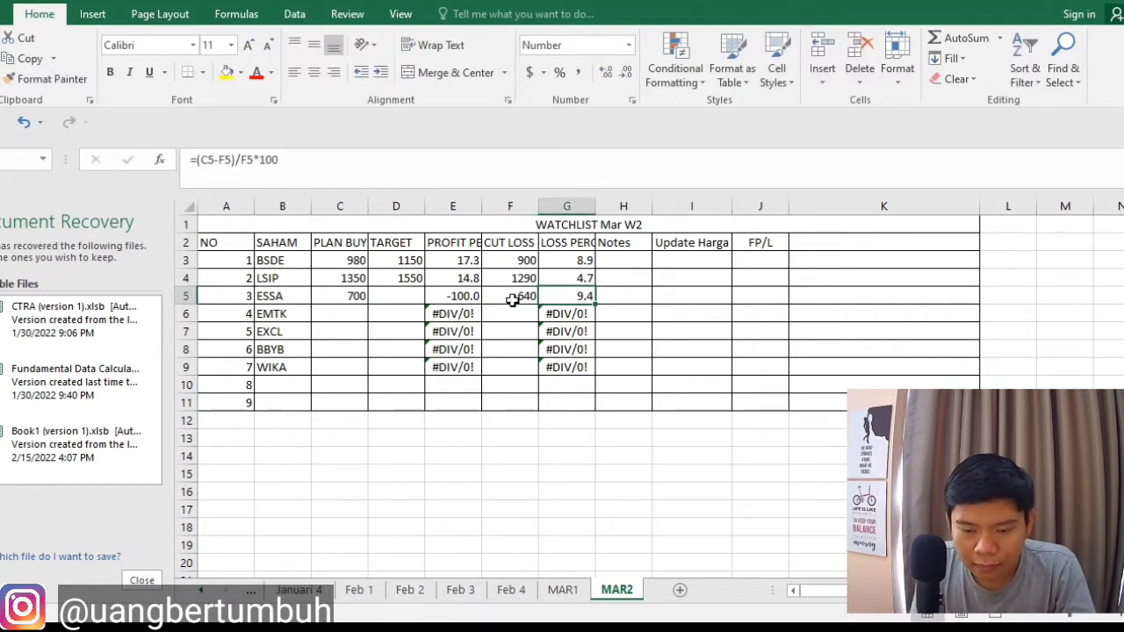
Enter a target of 800 for ESSA.
key("Left")
key("Left")
key("Left")
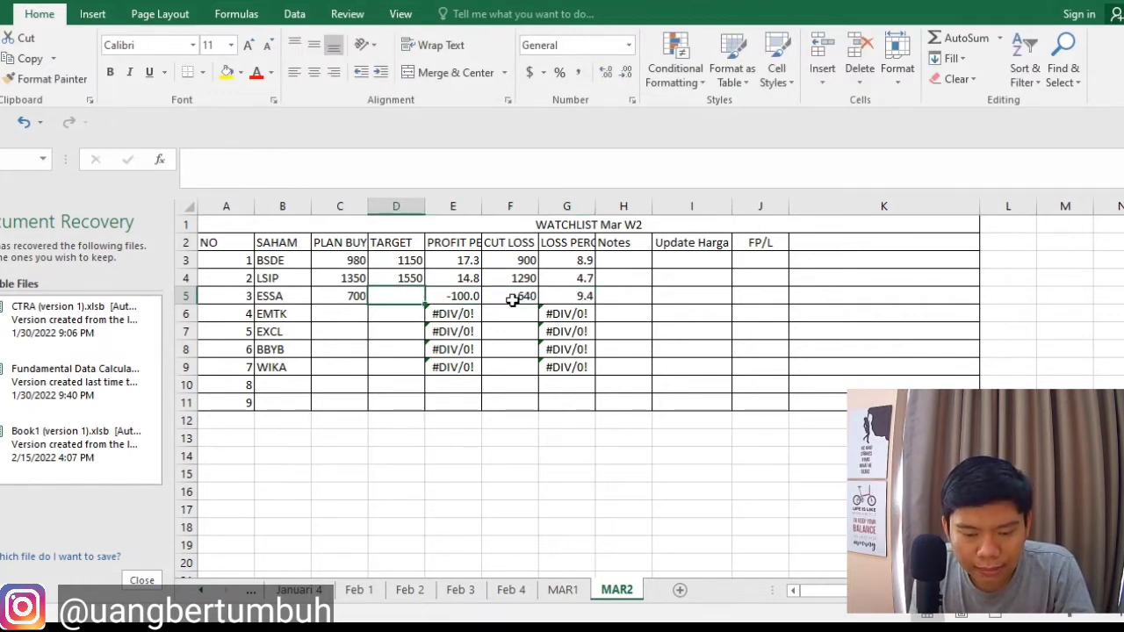
type("800")
key("Tab")
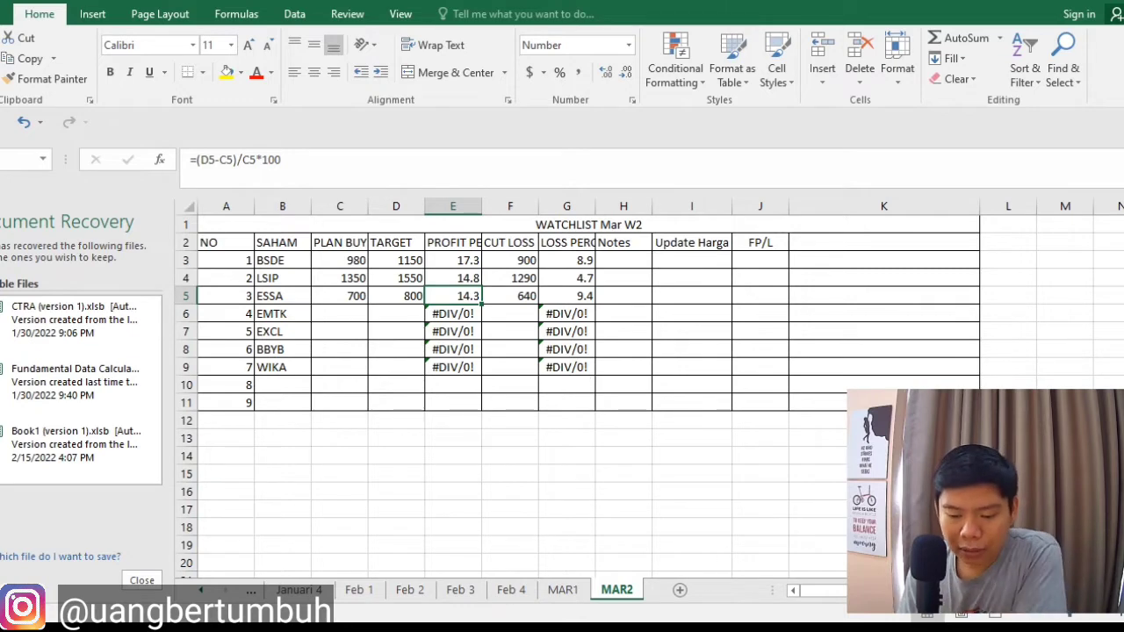
Recheck the ESSA chart on Stockbit and set ESSA's cut loss to 670 in the Excel sheet.
key("alt+Tab")
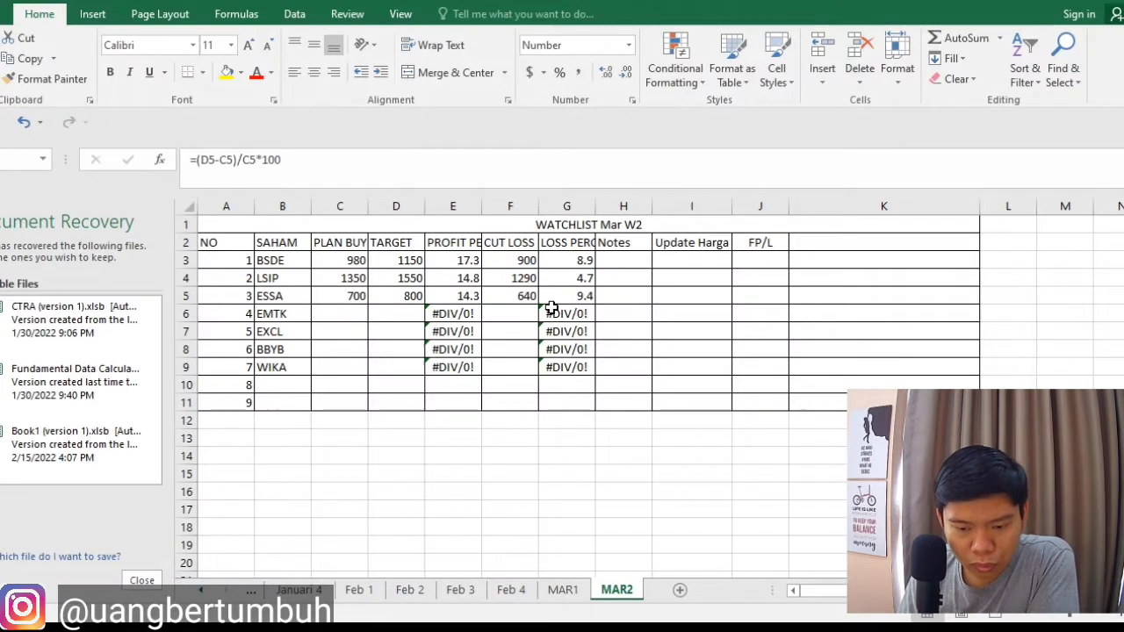
left_click(524, 296)
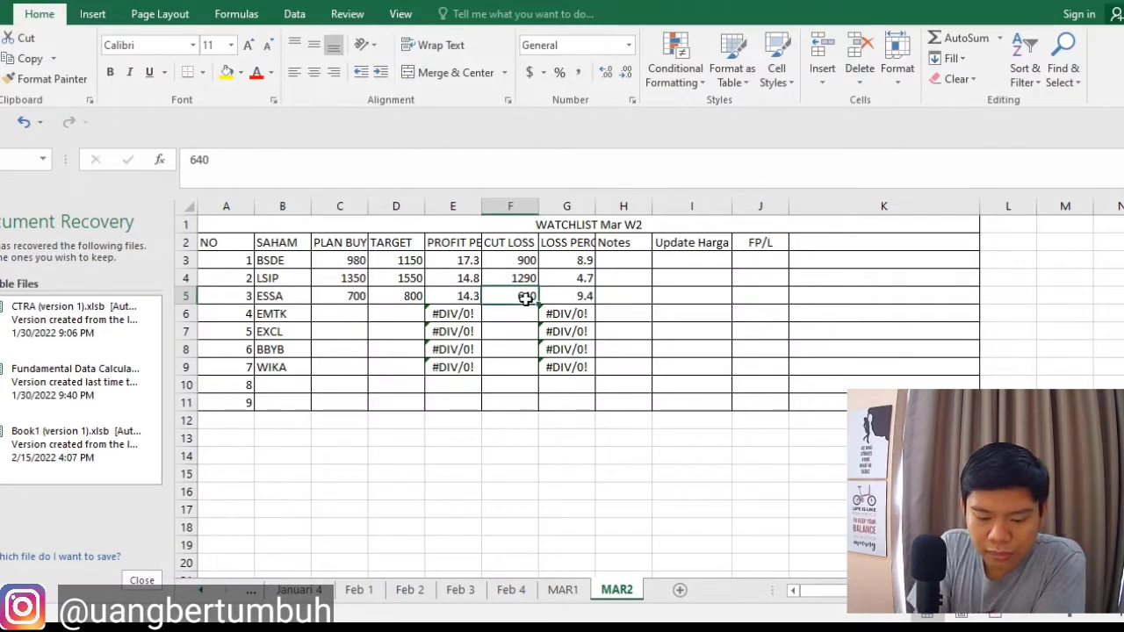
type("670")
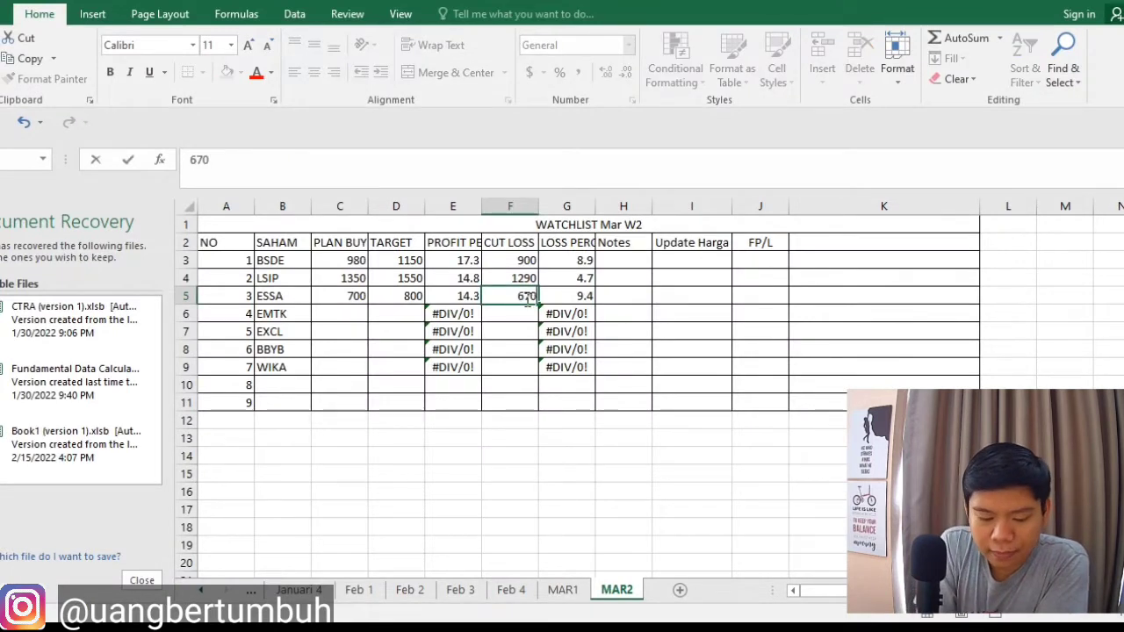
key("Tab")
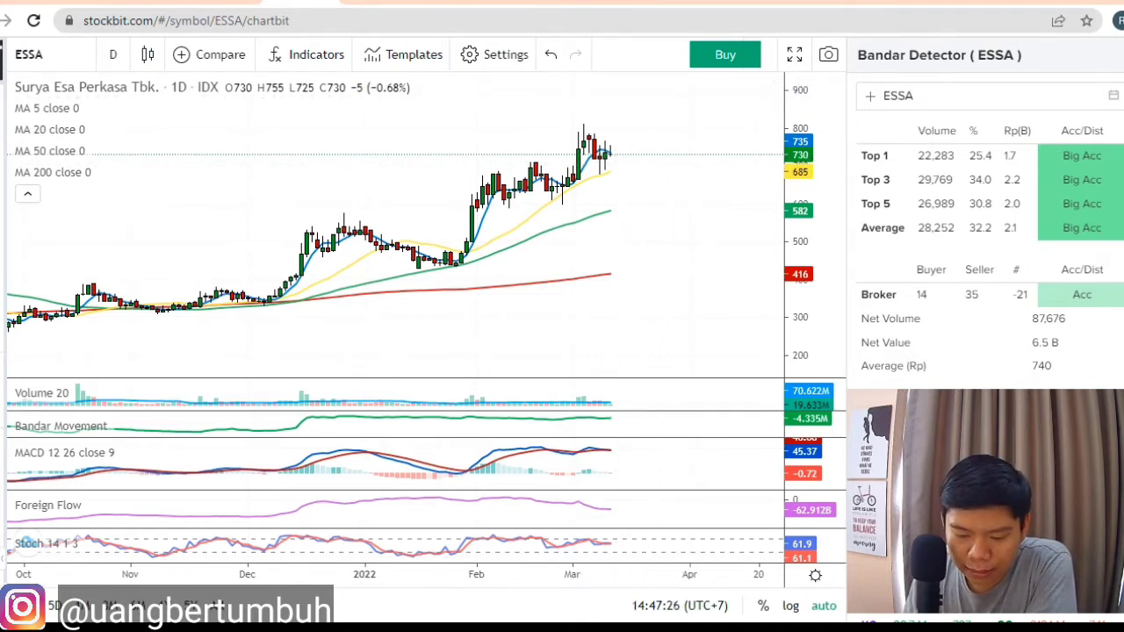
Switch to Stockbit and bring up the EMTK chart to examine its latest candles.
left_click(755, 526)
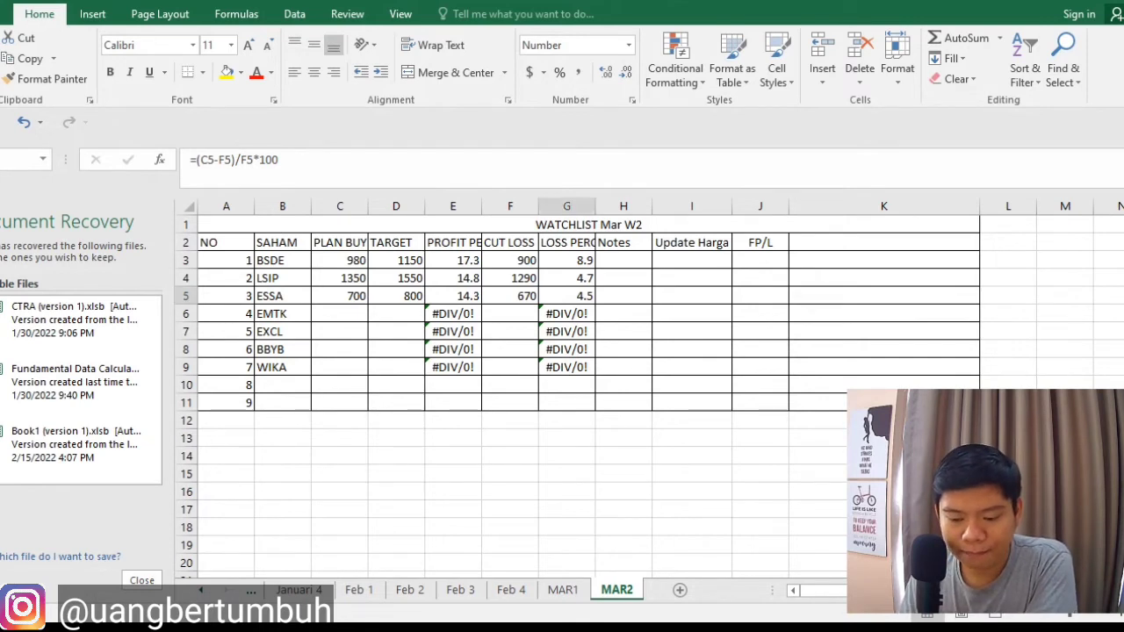
key("alt+Tab")
type("EMTK")
key("Return")
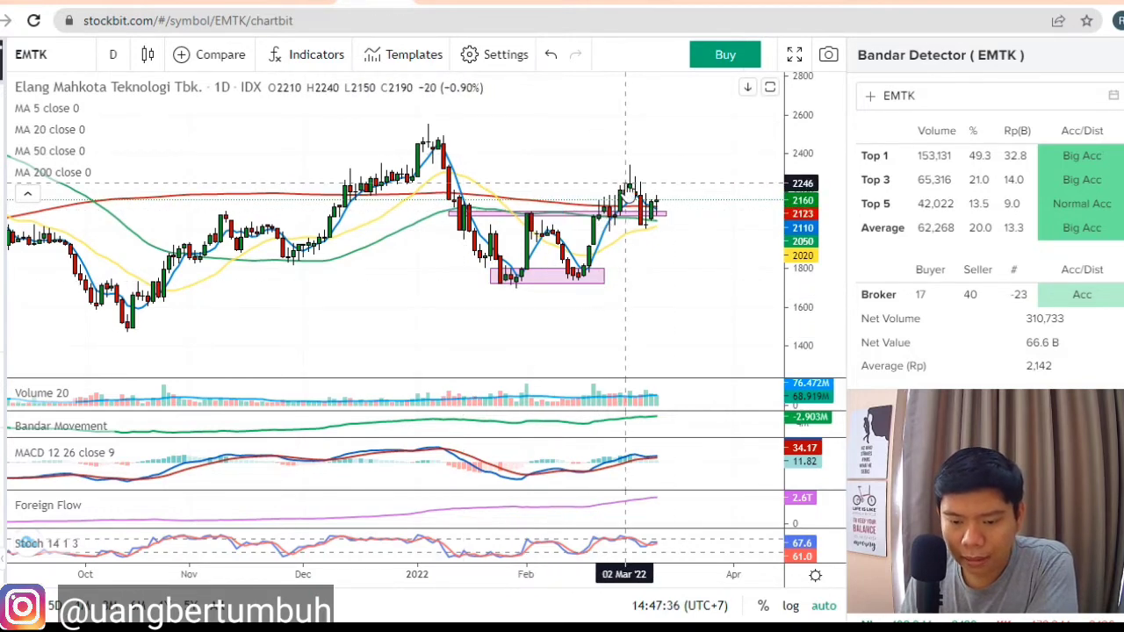
left_click(658, 213)
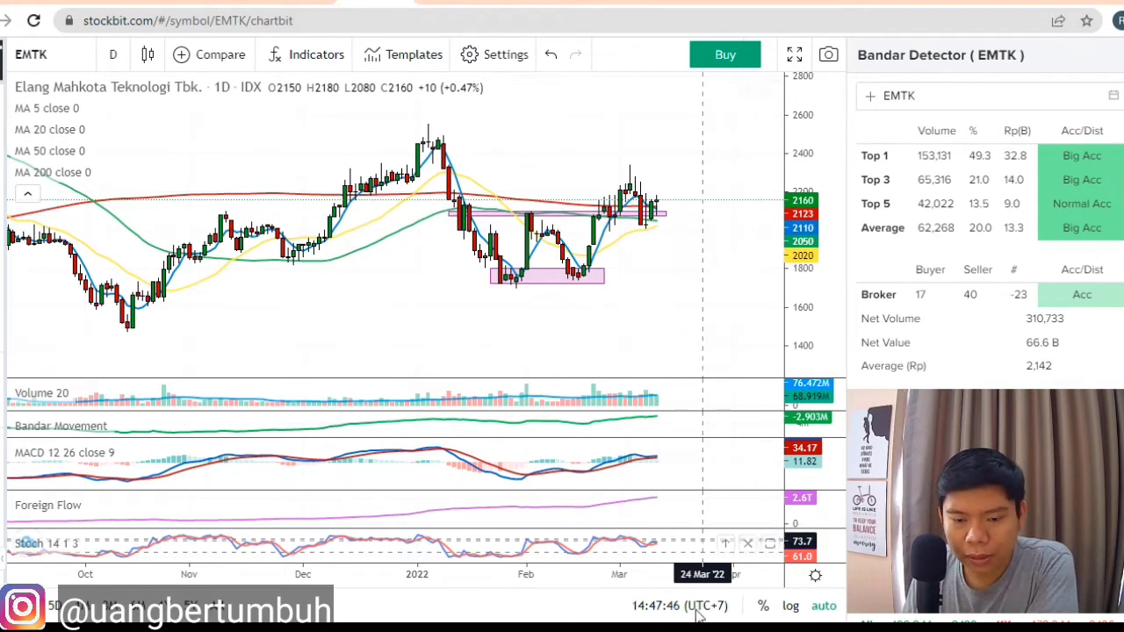
Switch back to the Excel MAR2 sheet and enter 2080 as the plan buy price for EMTK.
key("alt+Tab")
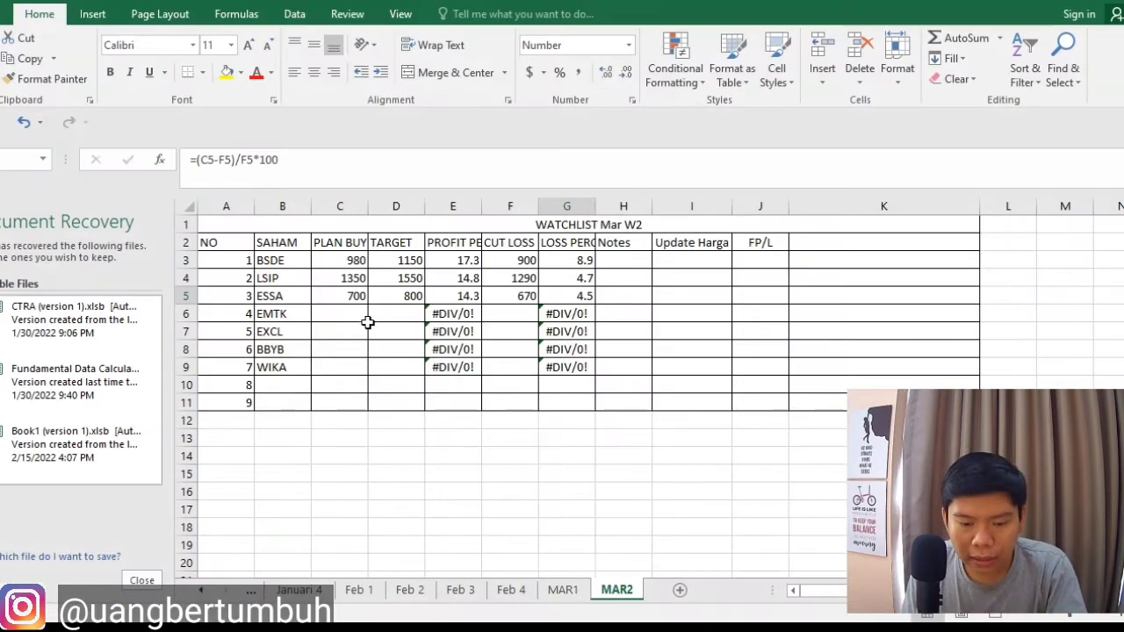
left_click(338, 312)
type("2080")
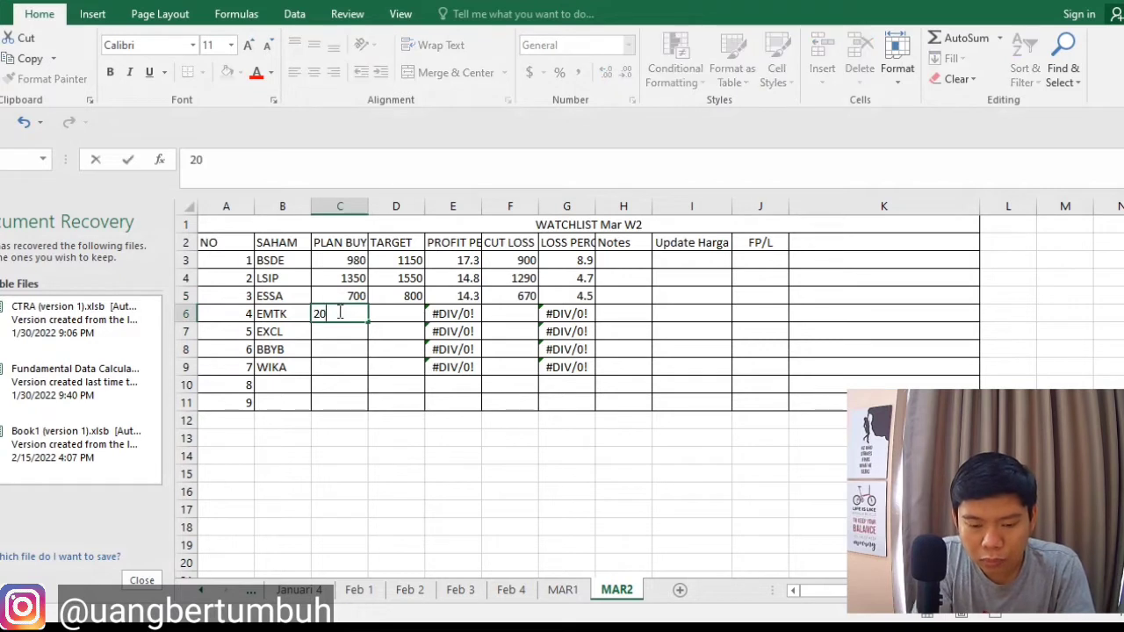
key("Tab")
Enter 1980 as the cut loss for EMTK.
key("Tab")
key("Tab")
type("980")
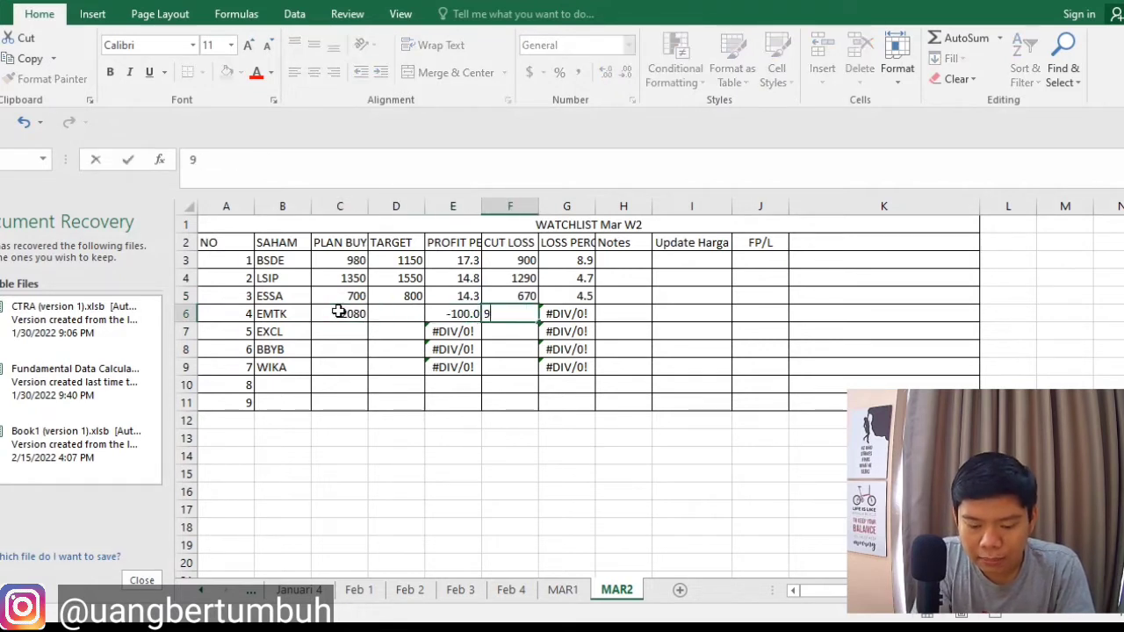
key("Tab")
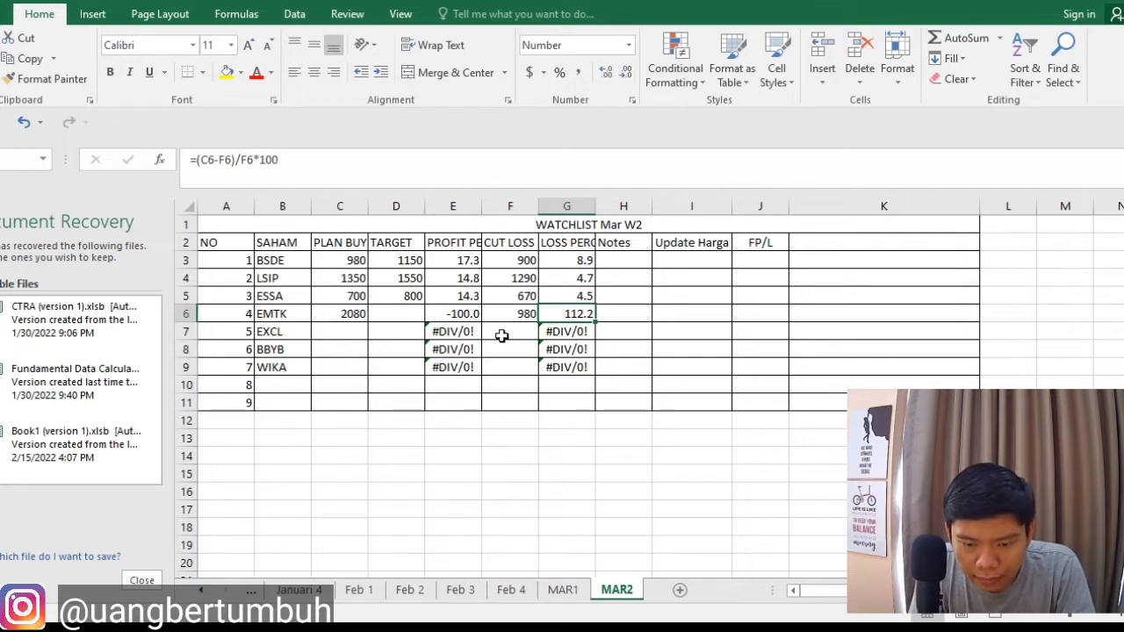
left_click(524, 314)
type("1980")
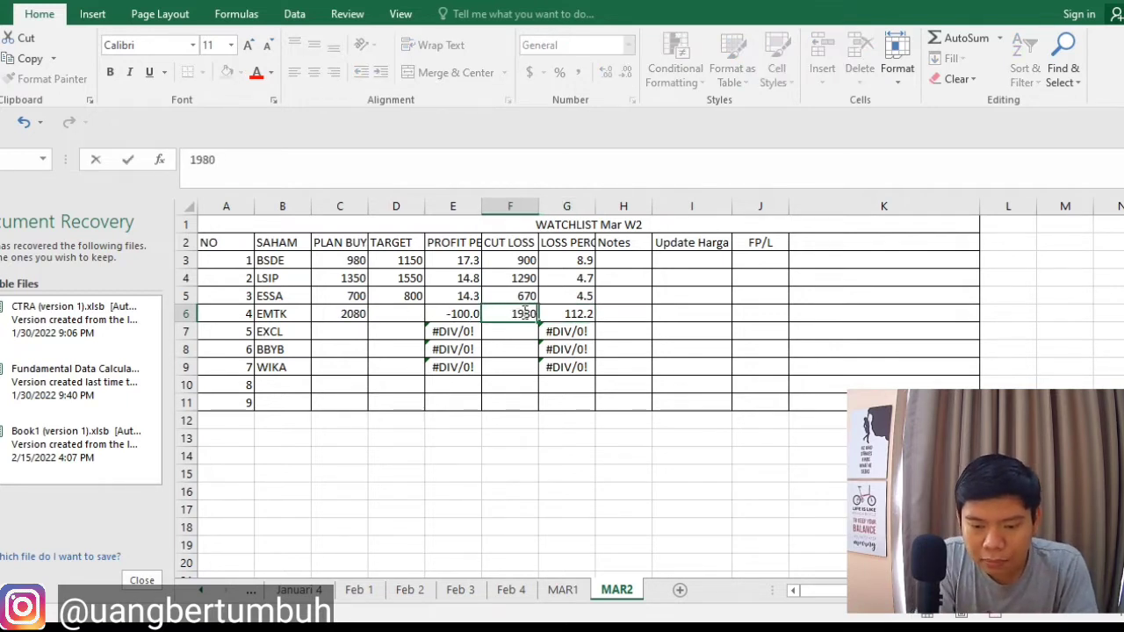
key("Tab")
Enter 2450 as the target for EMTK.
key("Left")
key("Left")
key("Left")
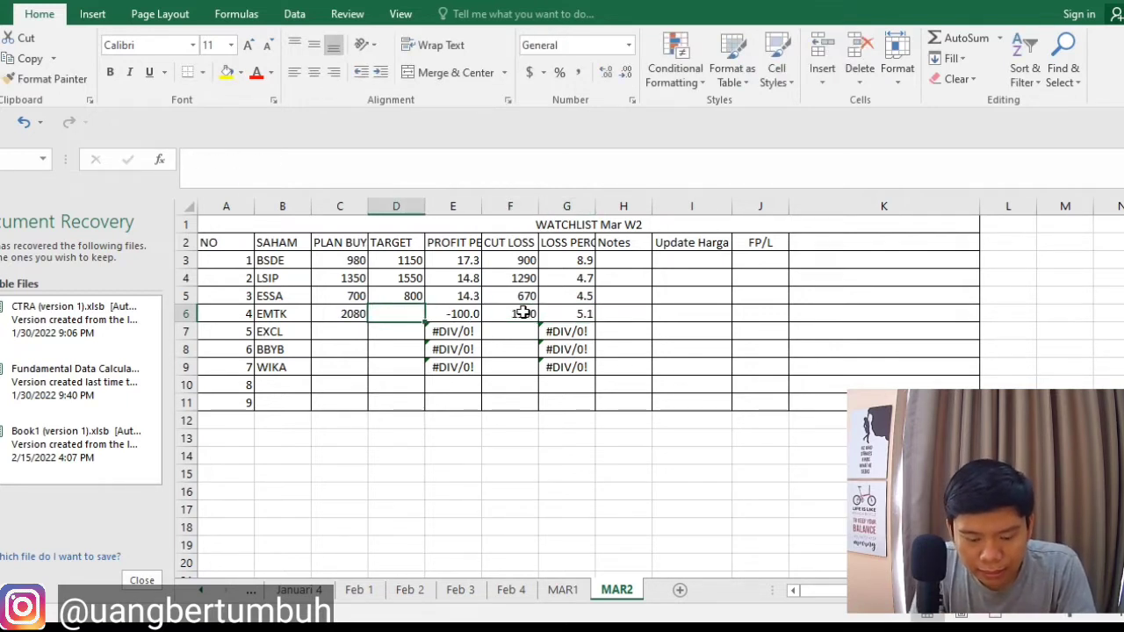
type("2450")
key("Tab")
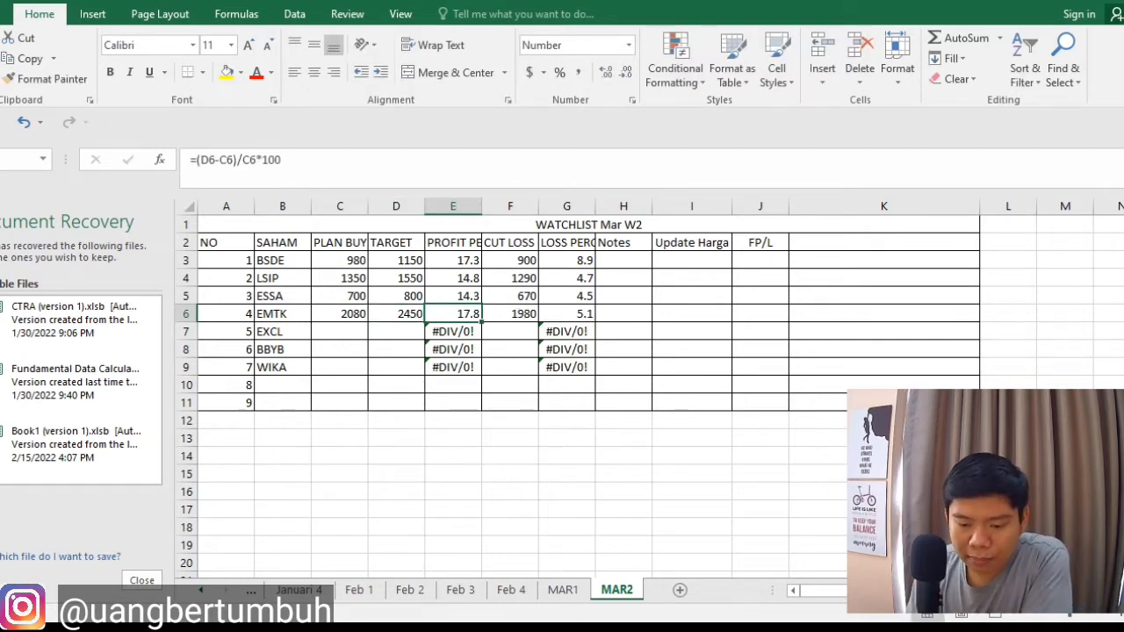
Switch to Stockbit and run the Bandar Detector for EMTK over 07/03/2022 to 11/03/2022.
left_click(737, 625)
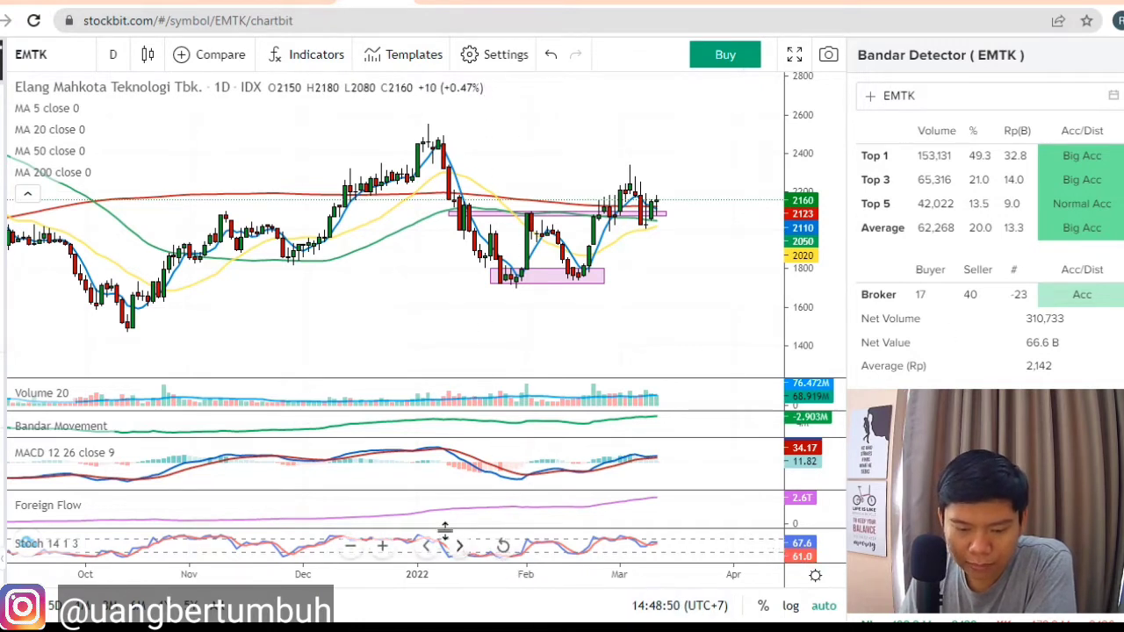
left_click(1113, 96)
left_click(946, 137)
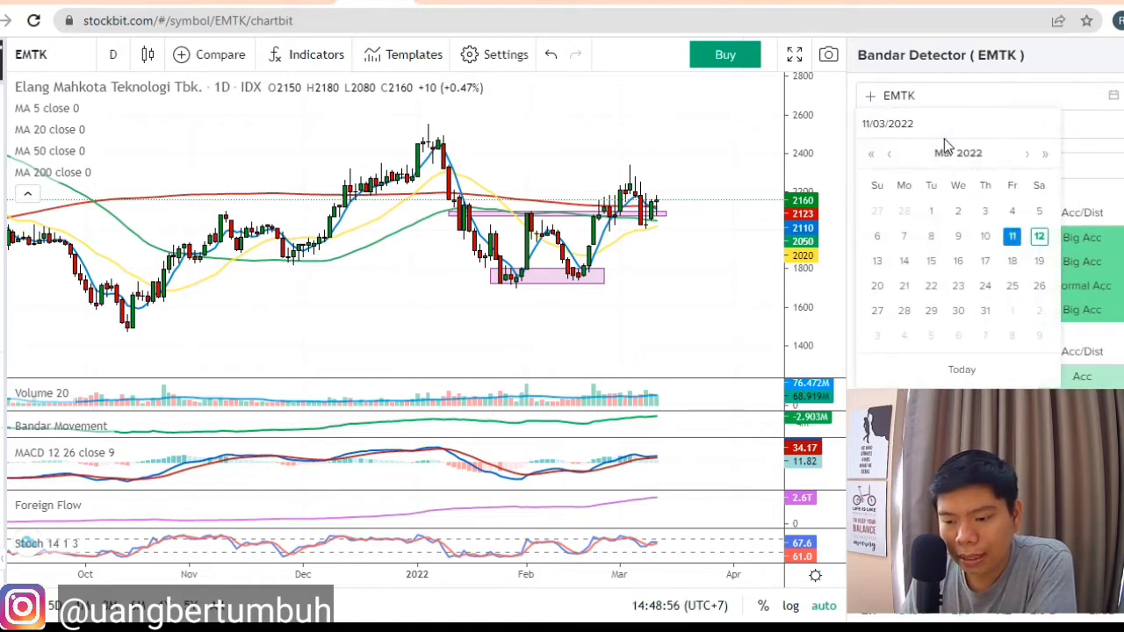
left_click(904, 236)
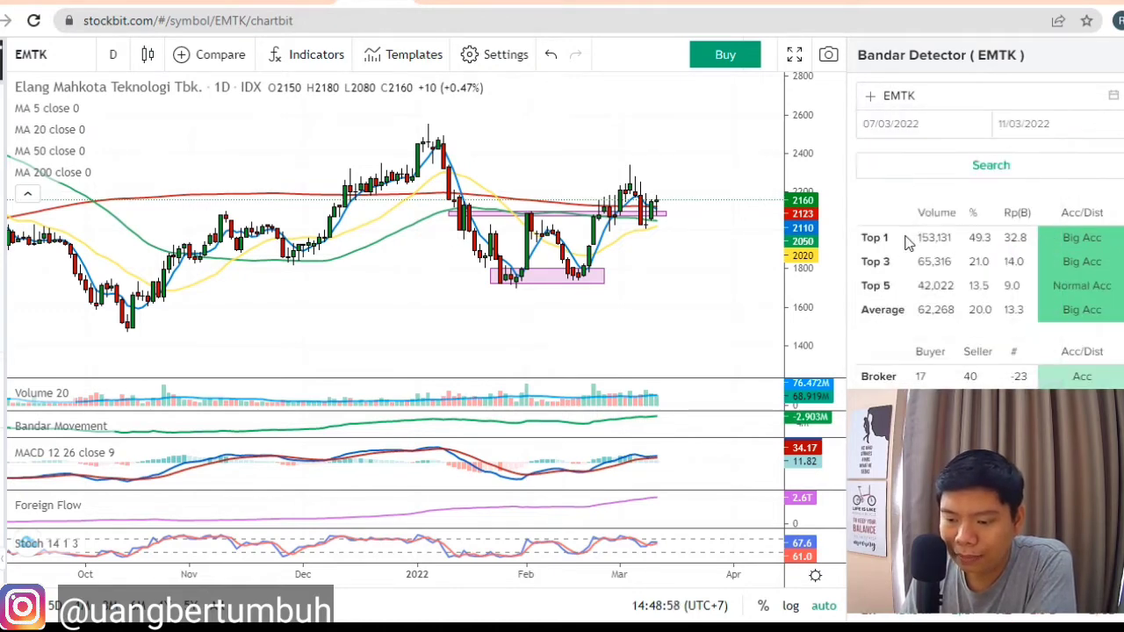
left_click(1032, 174)
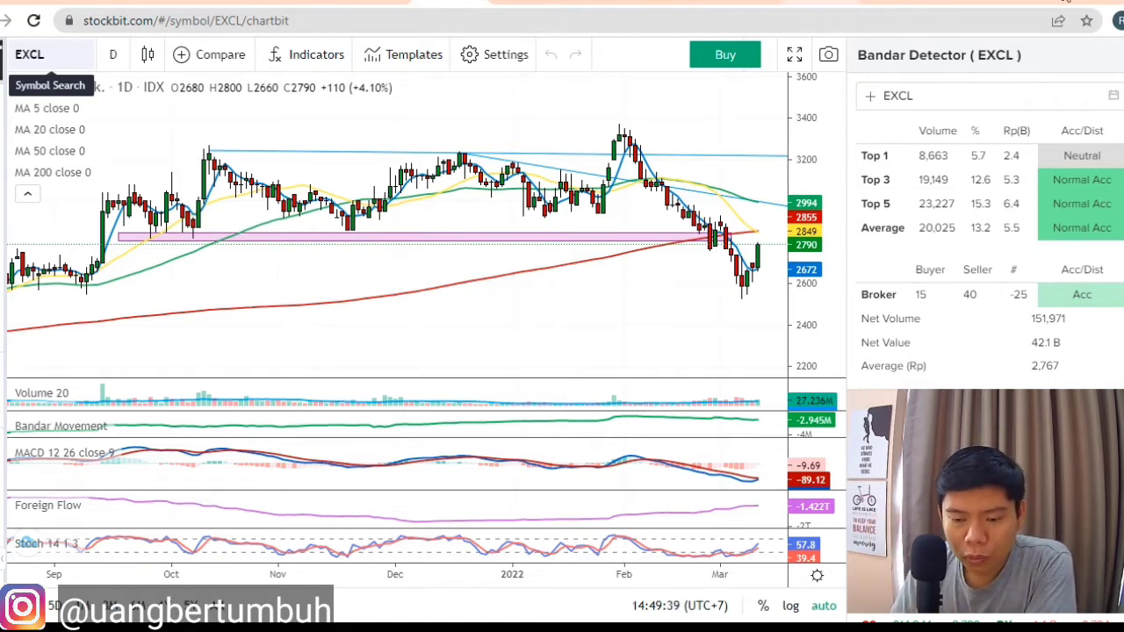
Examine the EXCL chart around its shaded price zone and run the EXCL Bandar Detector for 07/03/2022 to 11/03/2022.
scroll(735, 270, "right", 2)
left_click(614, 239)
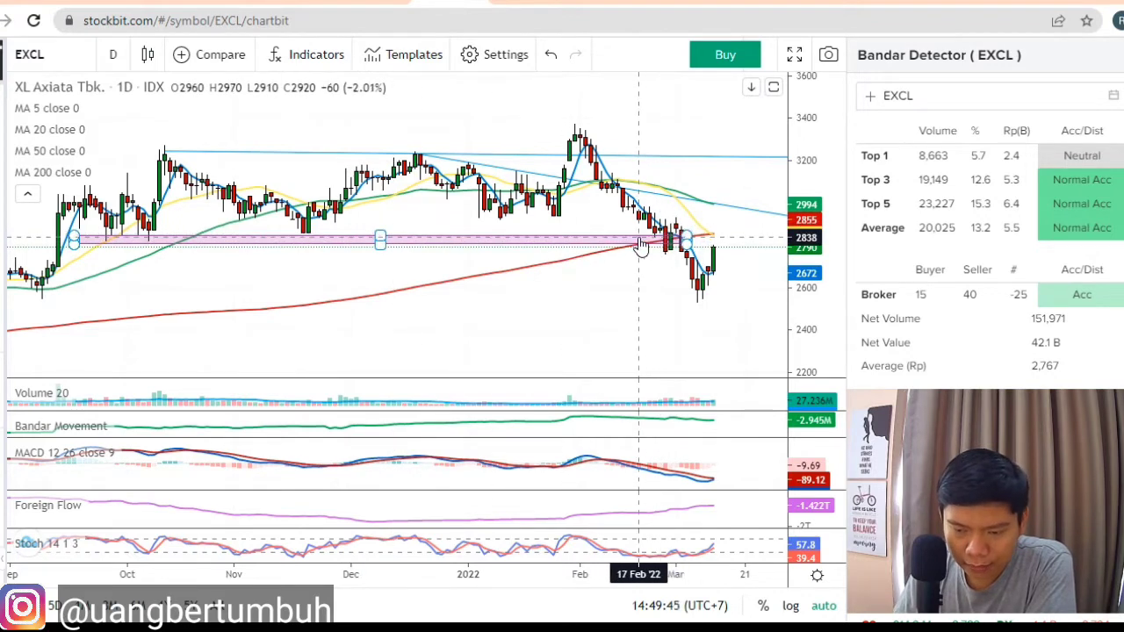
scroll(627, 252, "right", 3)
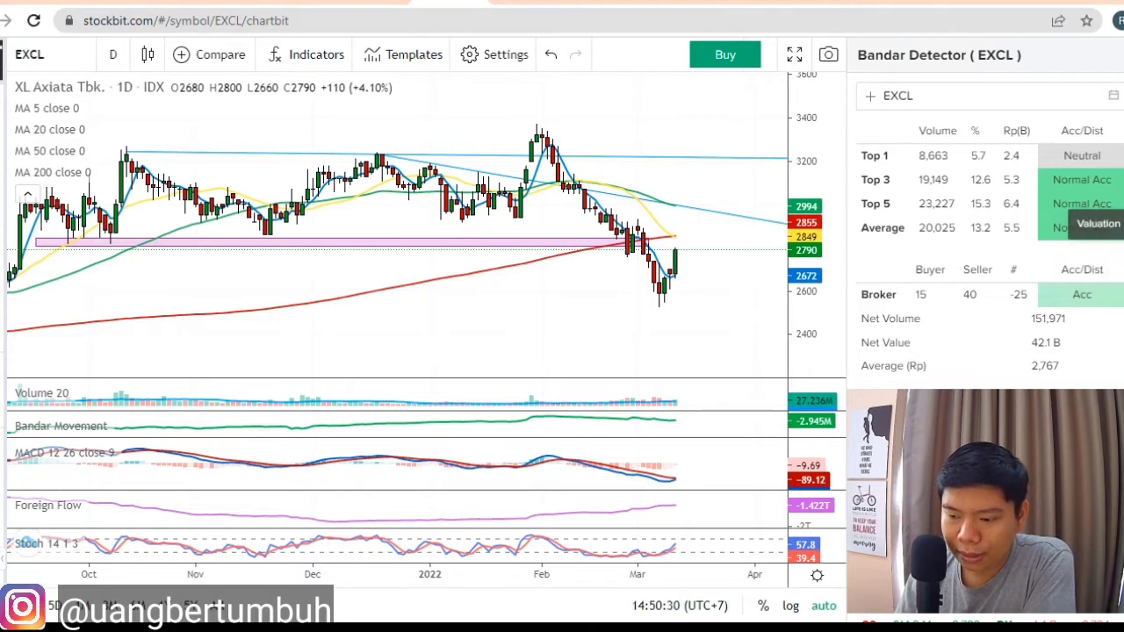
left_click(1113, 95)
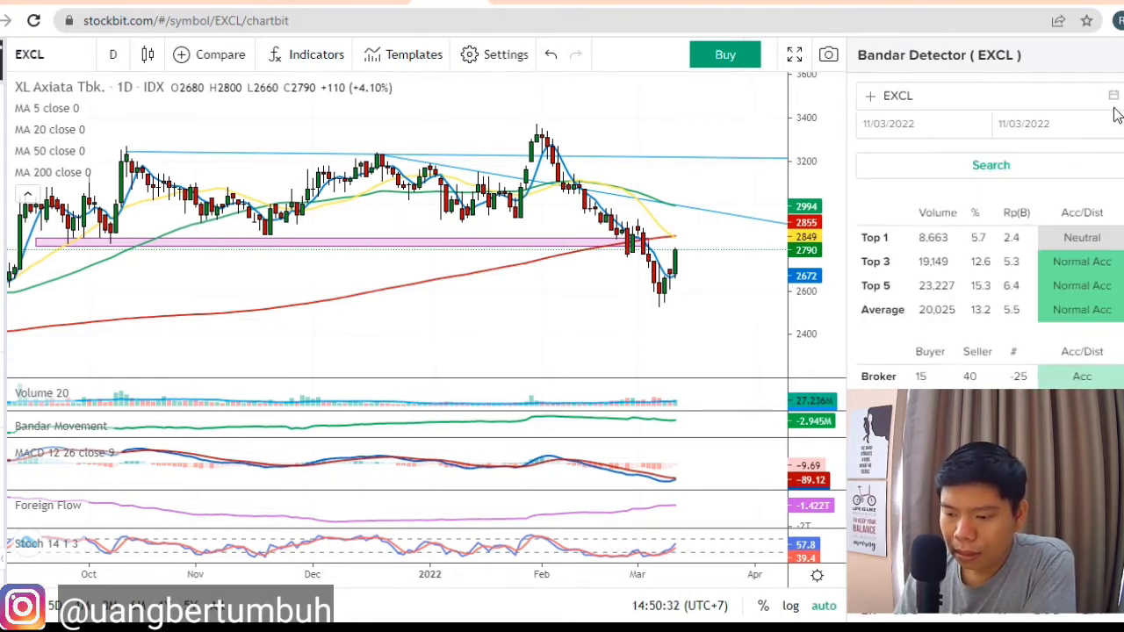
left_click(958, 132)
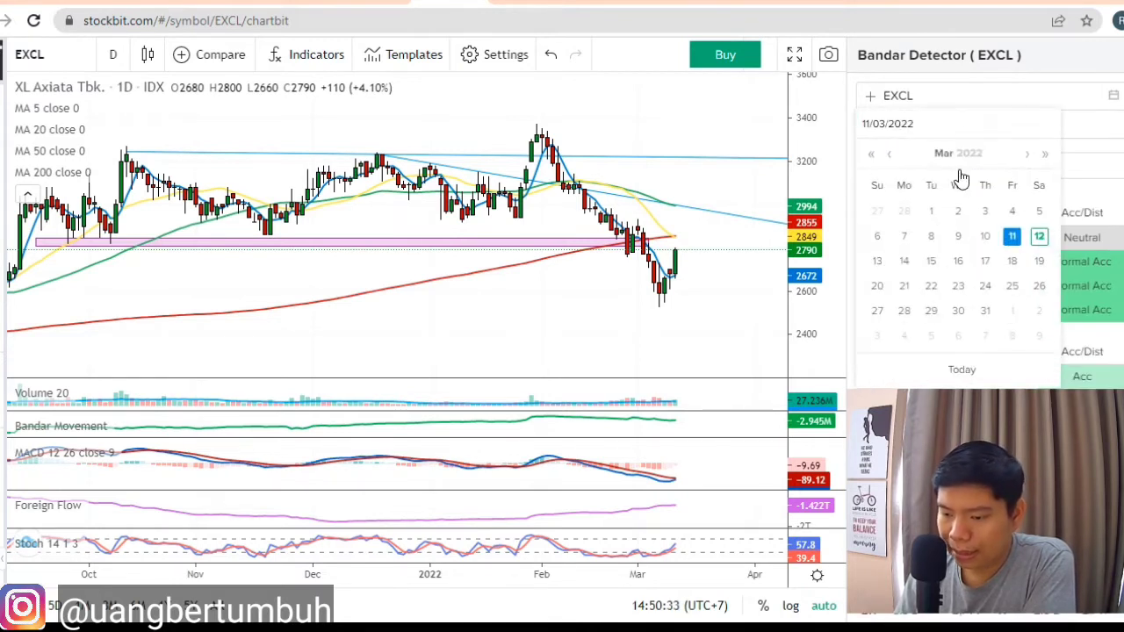
left_click(905, 236)
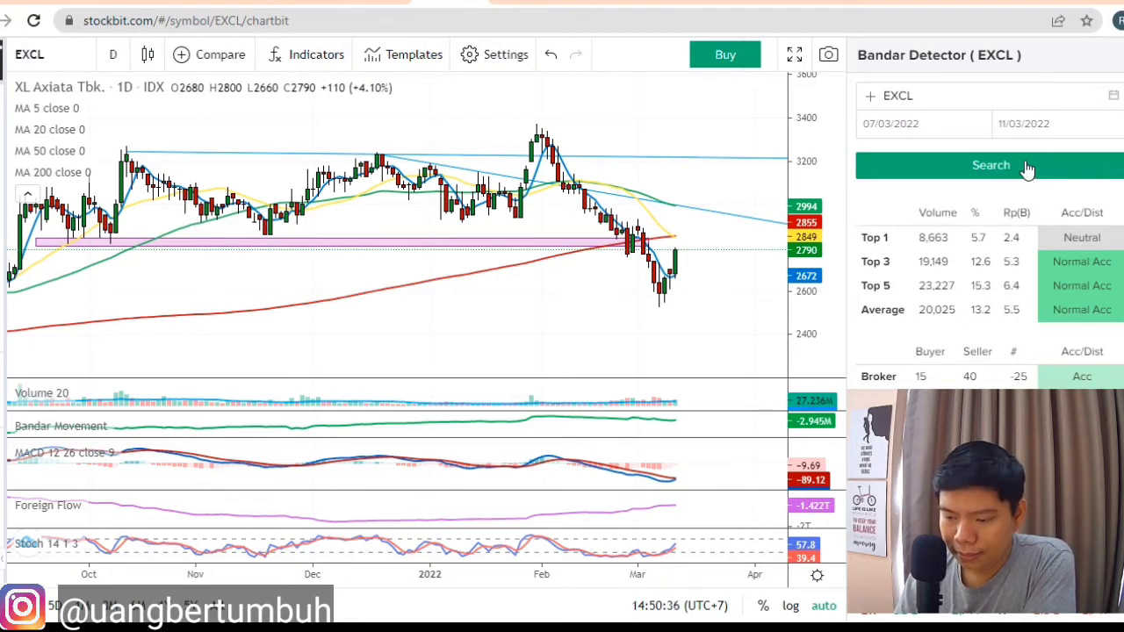
left_click(1027, 166)
scroll(1027, 168, "down", 1)
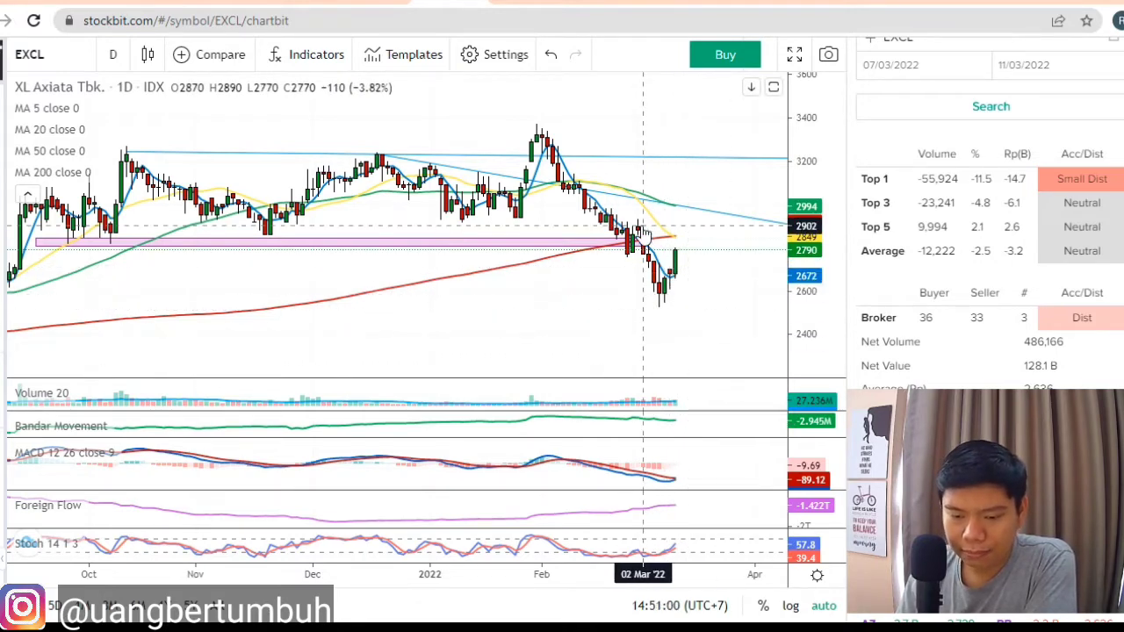
scroll(644, 233, "right", 3)
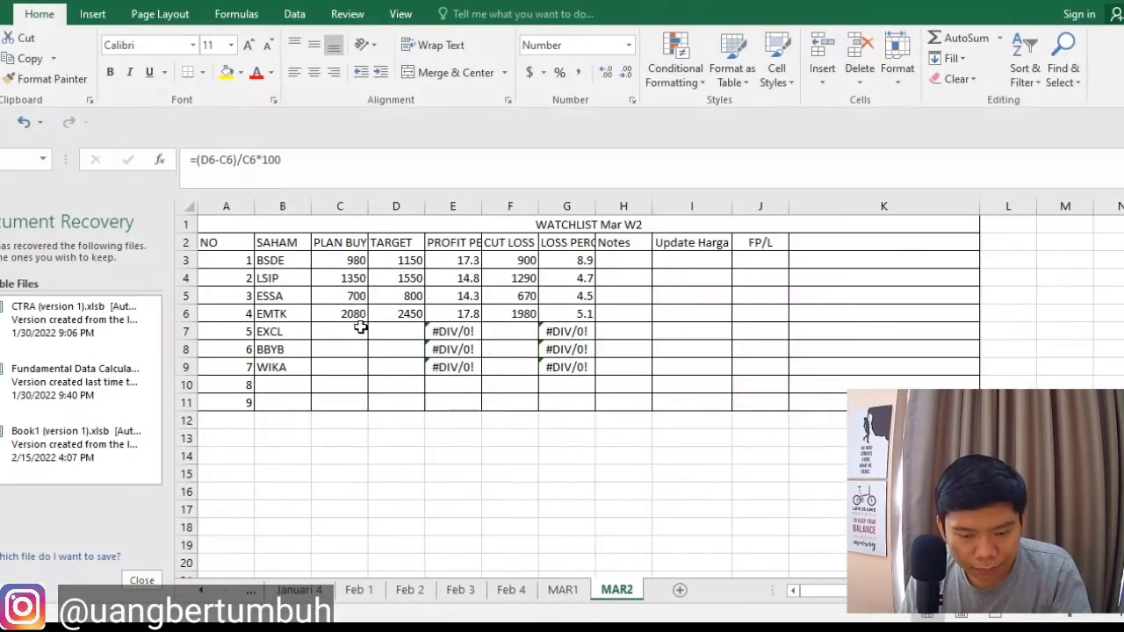
In the Excel MAR2 sheet, enter 2700 as the plan buy price for EXCL.
left_click(360, 328)
type("2")
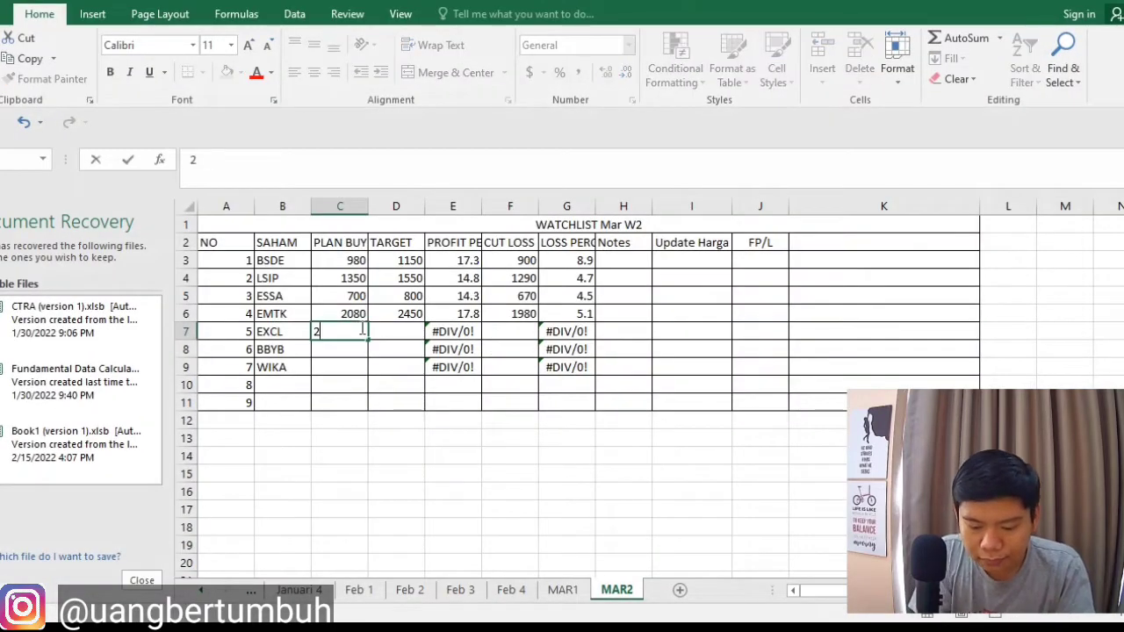
type("700")
key("Tab")
key("Tab")
key("Tab")
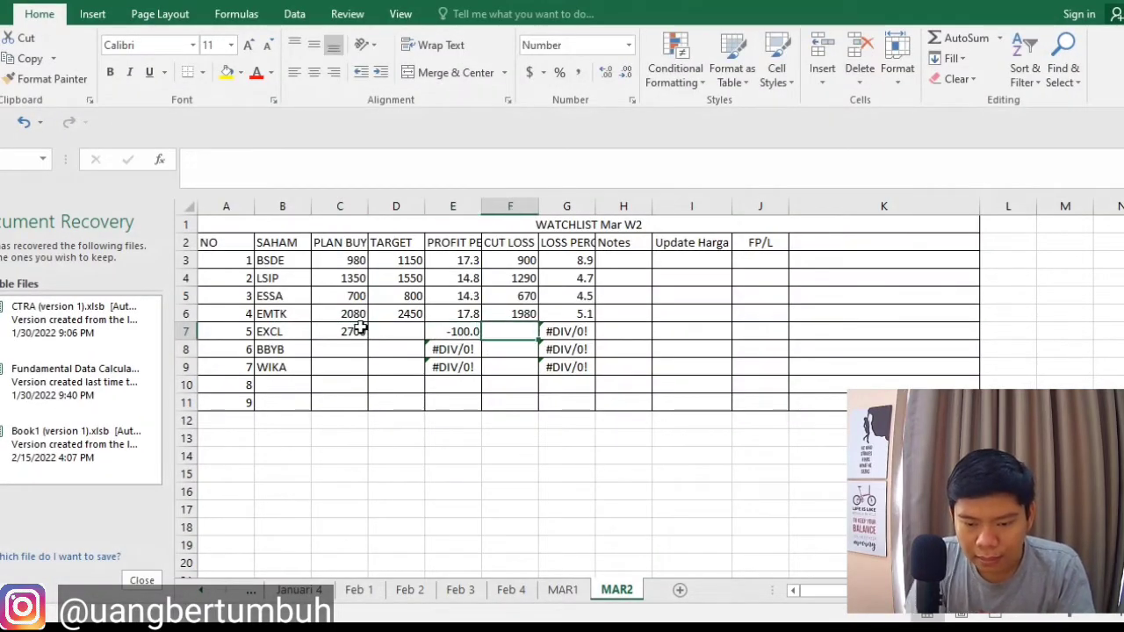
Recheck the recent low on the EXCL chart in Stockbit and set EXCL's cut loss to 2550 in the Excel sheet.
left_click(965, 509)
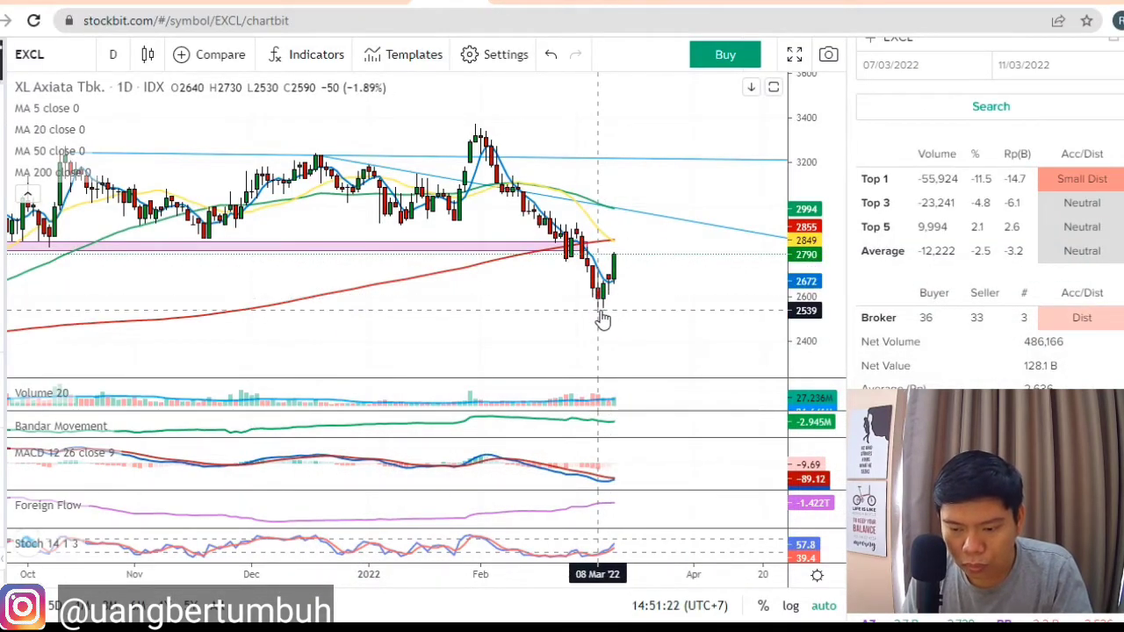
left_click(781, 625)
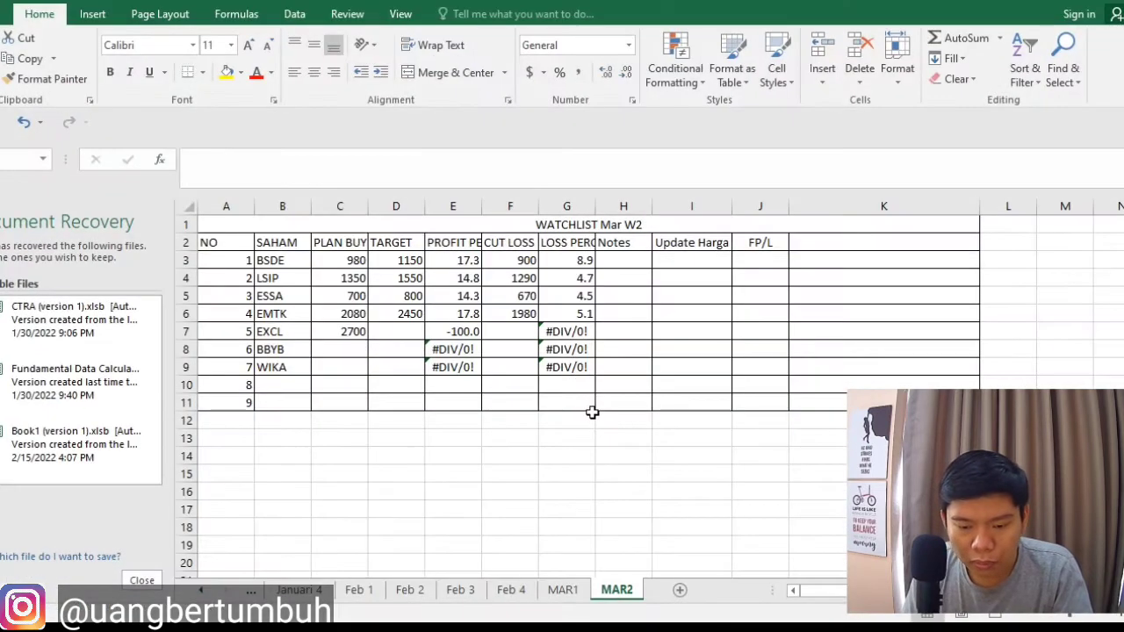
left_click(526, 344)
type("2550")
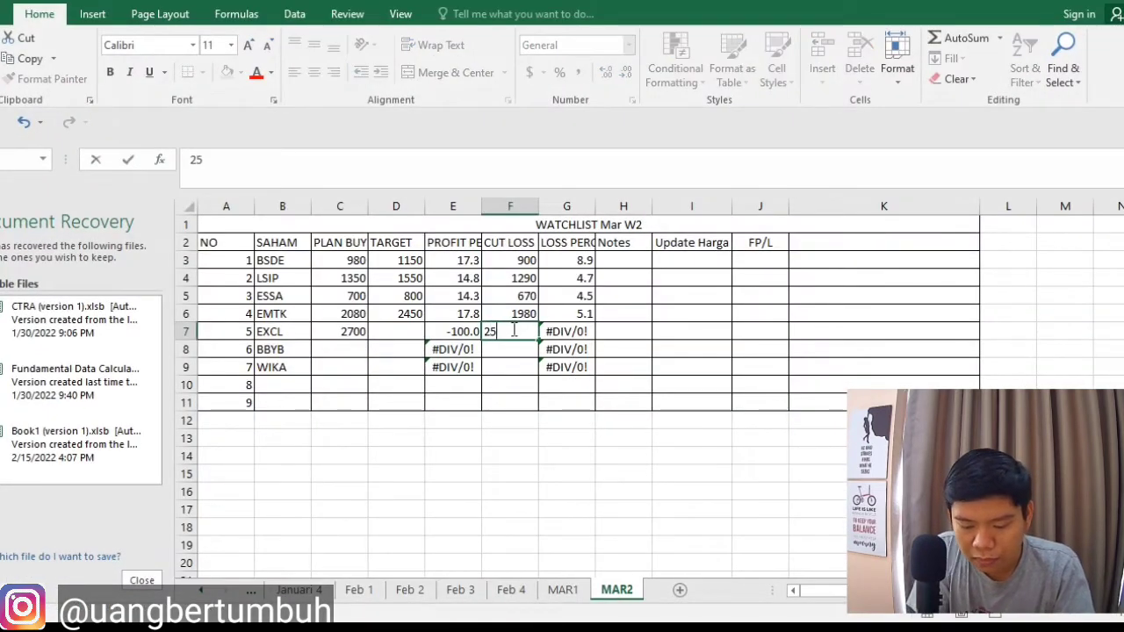
key("Tab")
Enter 3000 as the target for EXCL.
key("Left")
key("Left")
key("Left")
key("Left")
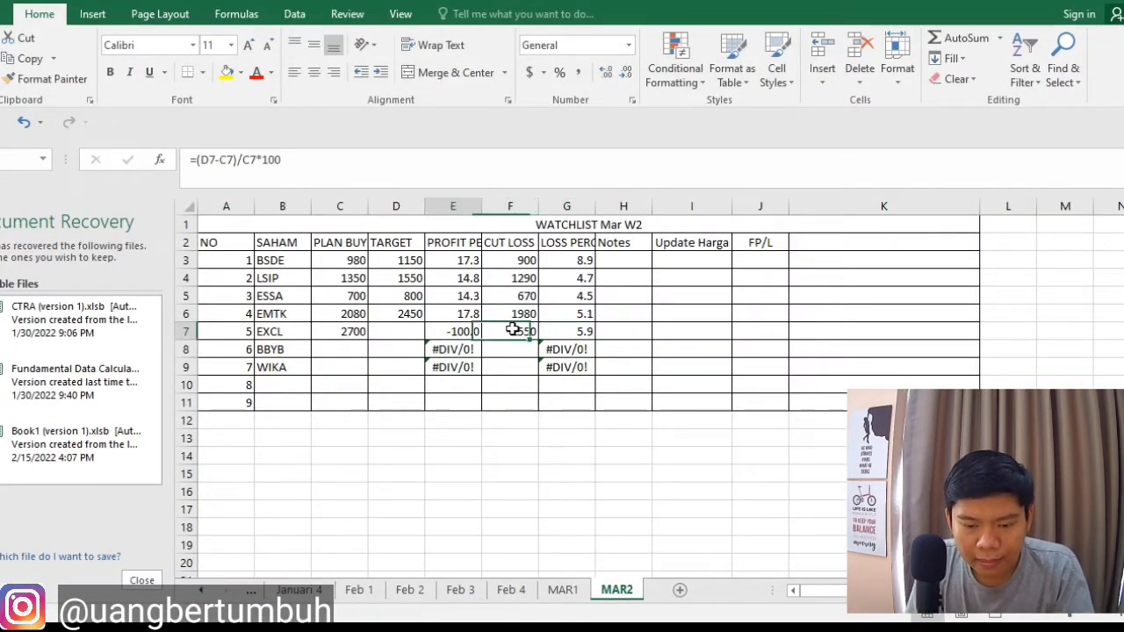
key("Right")
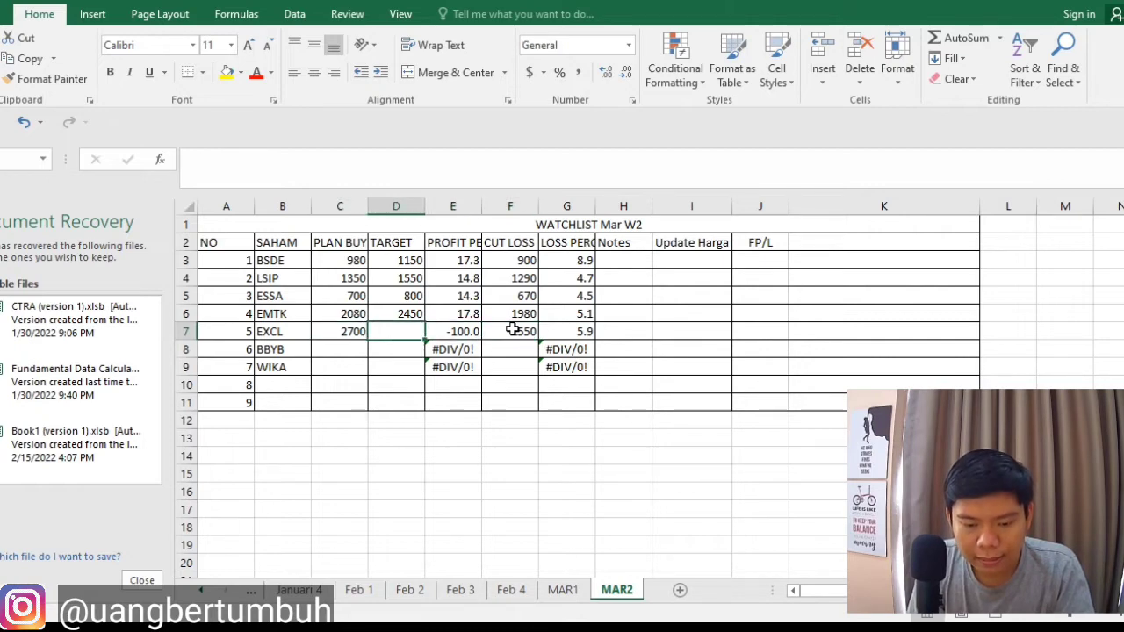
type("3000")
key("Tab")
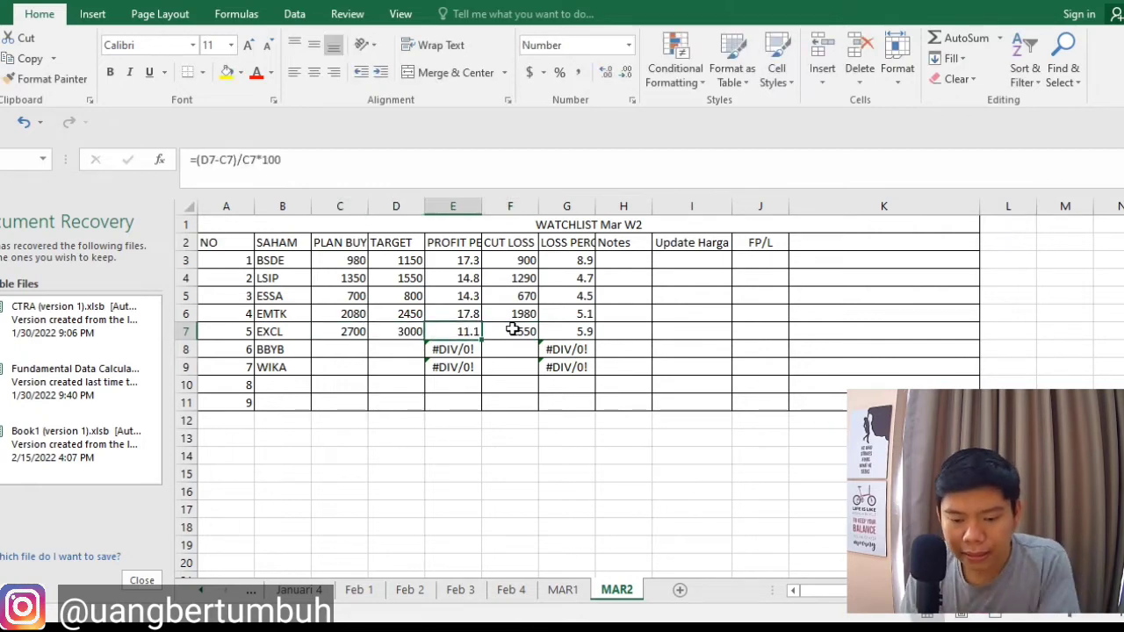
left_click(778, 617)
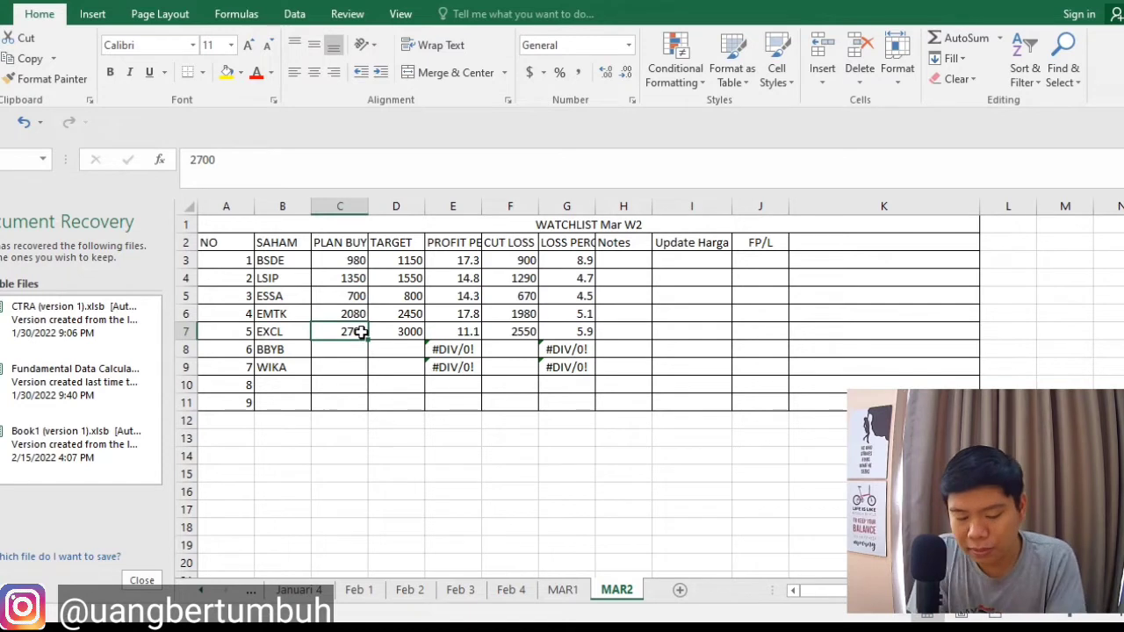
type("3300")
key("Tab")
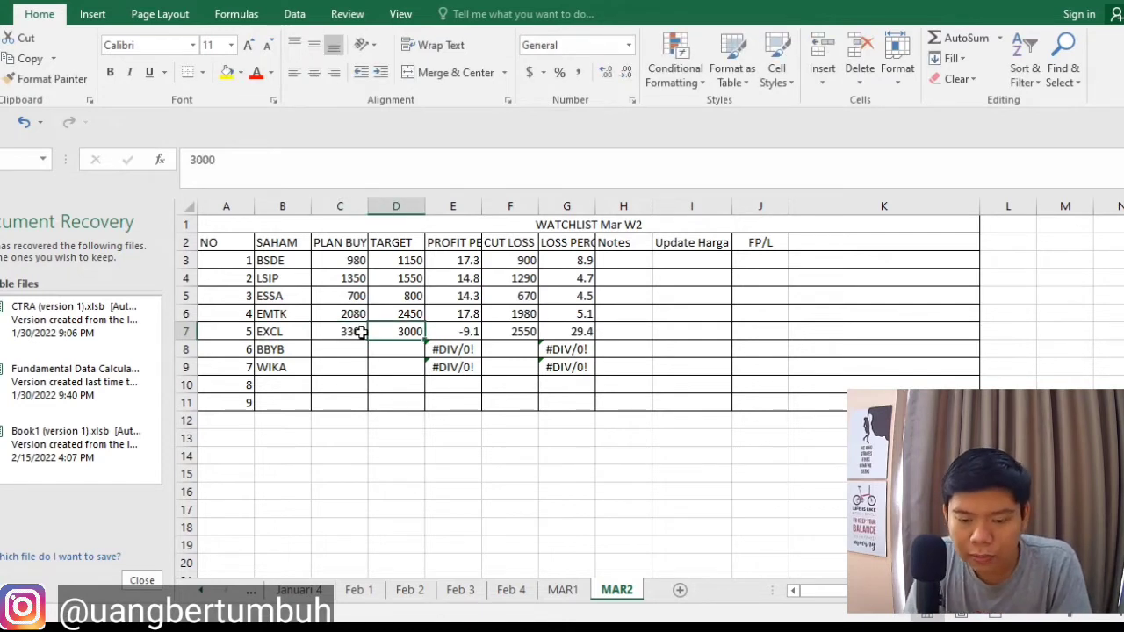
key("ctrl+z")
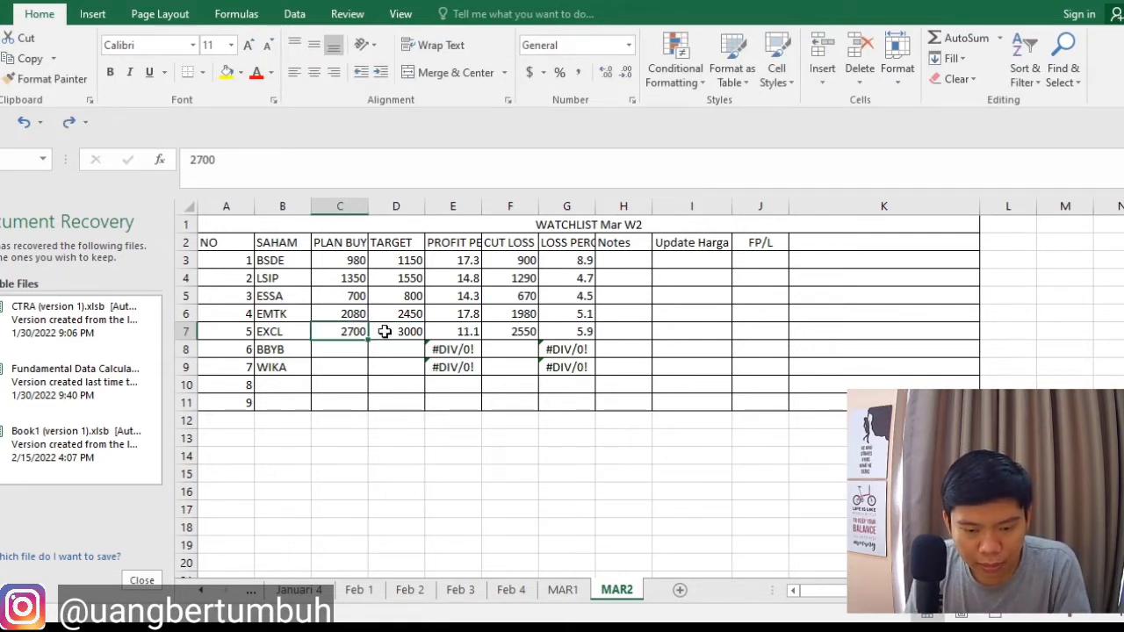
Try a target of 3300 for EXCL.
left_click(395, 332)
type("3300")
key("Tab")
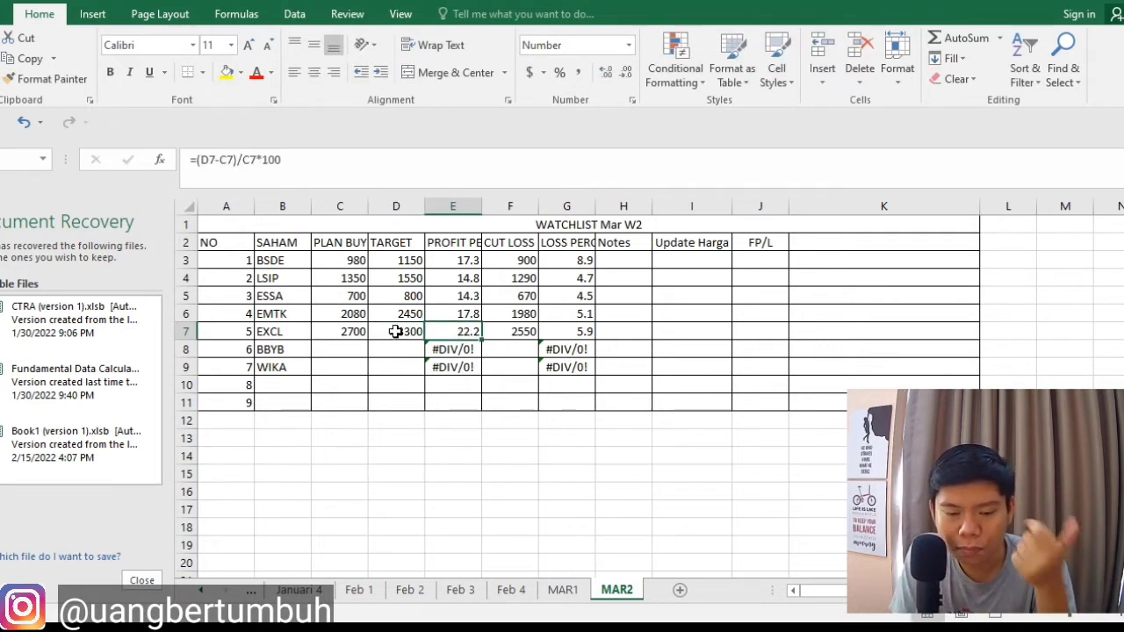
Set EXCL's target back to 3000 and move down to the BBYB row.
left_click(395, 332)
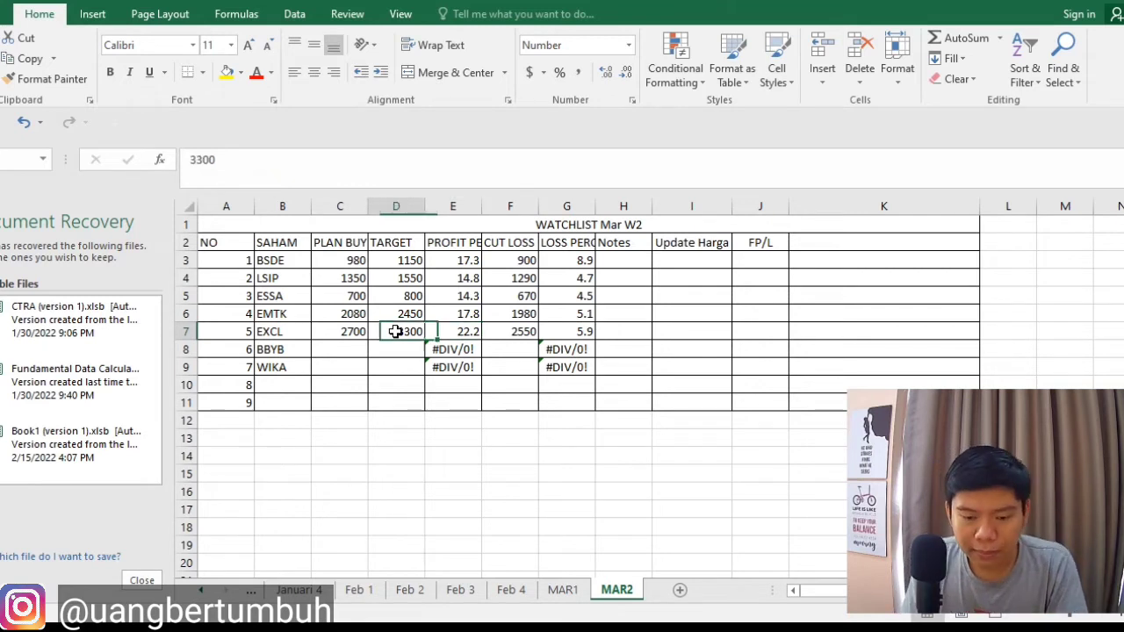
type("3000")
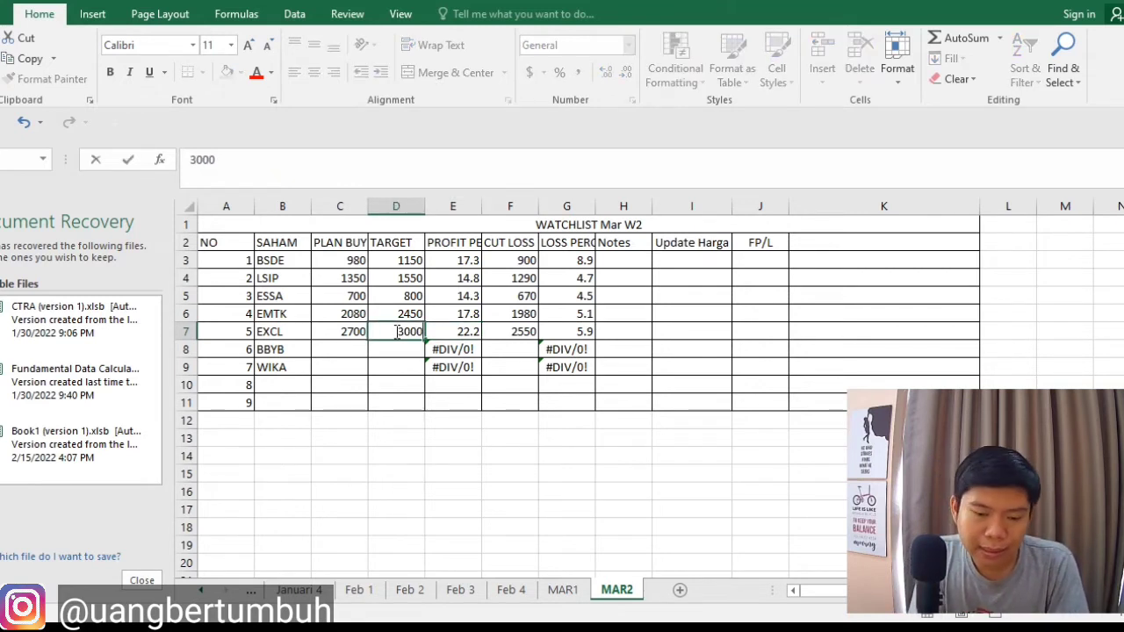
key("Tab")
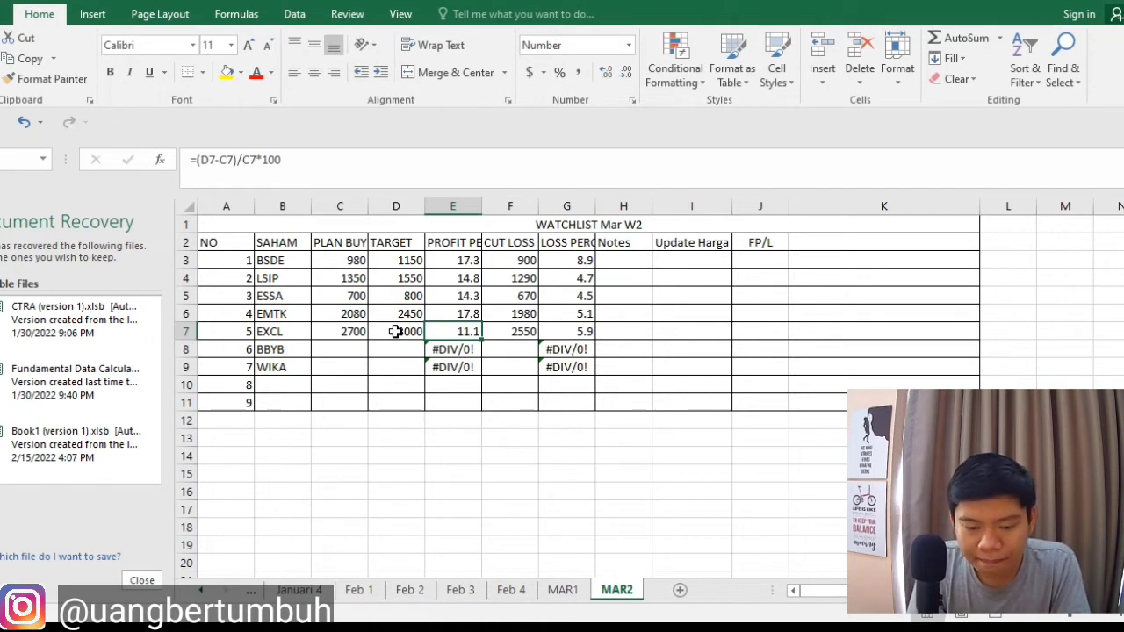
key("Down")
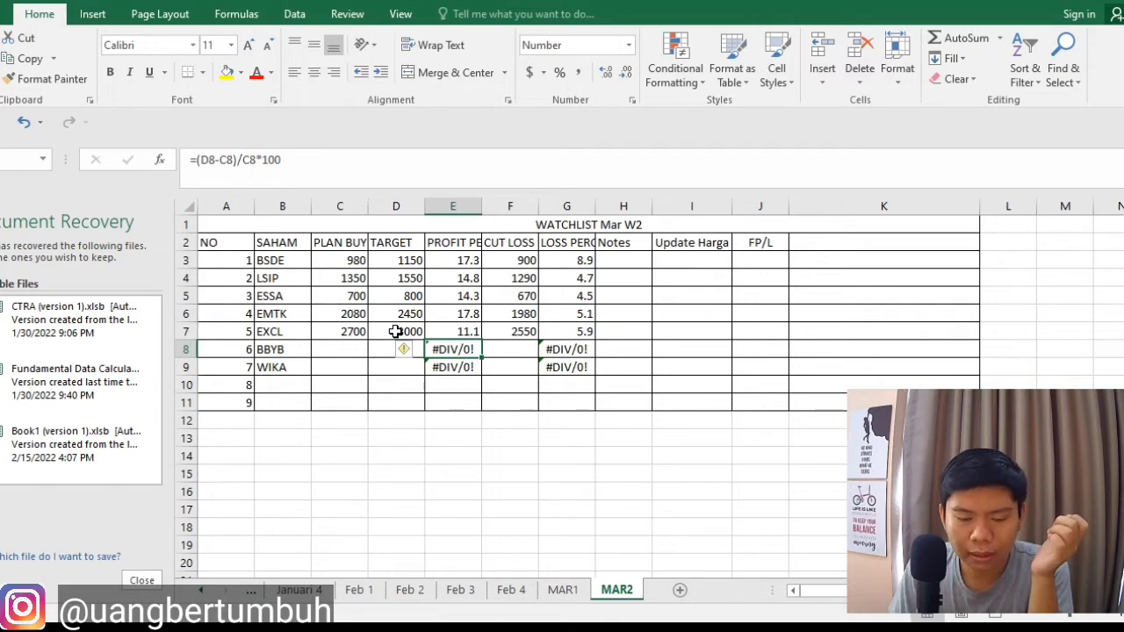
Switch to Stockbit to examine the latest candles on the BBYB chart, and return to the Excel MAR2 sheet.
key("alt+Tab")
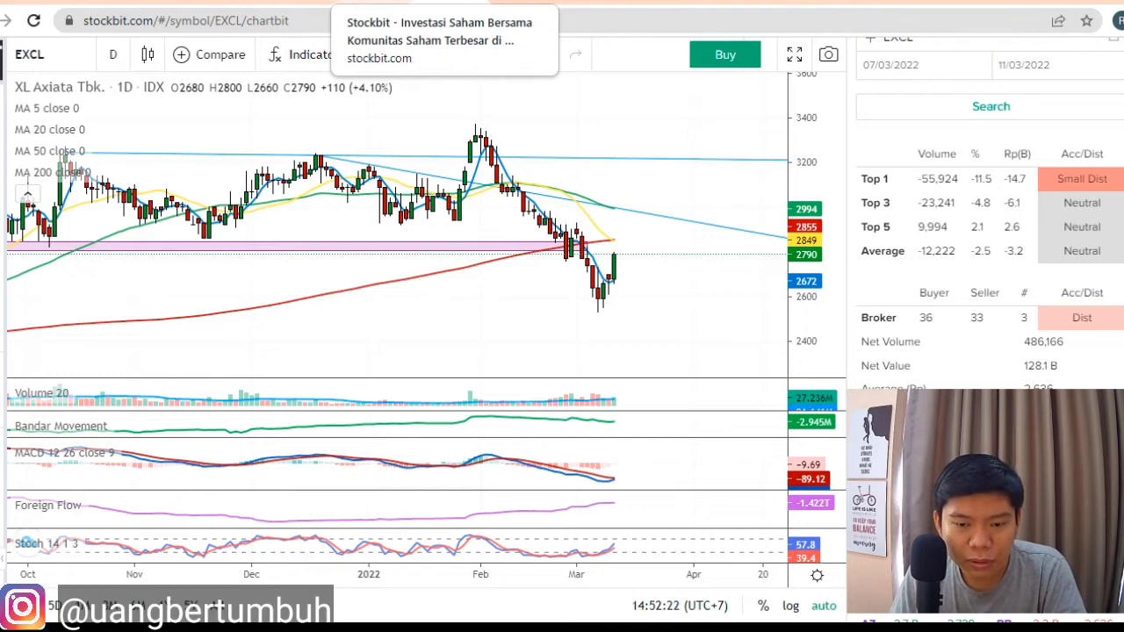
left_click(527, 3)
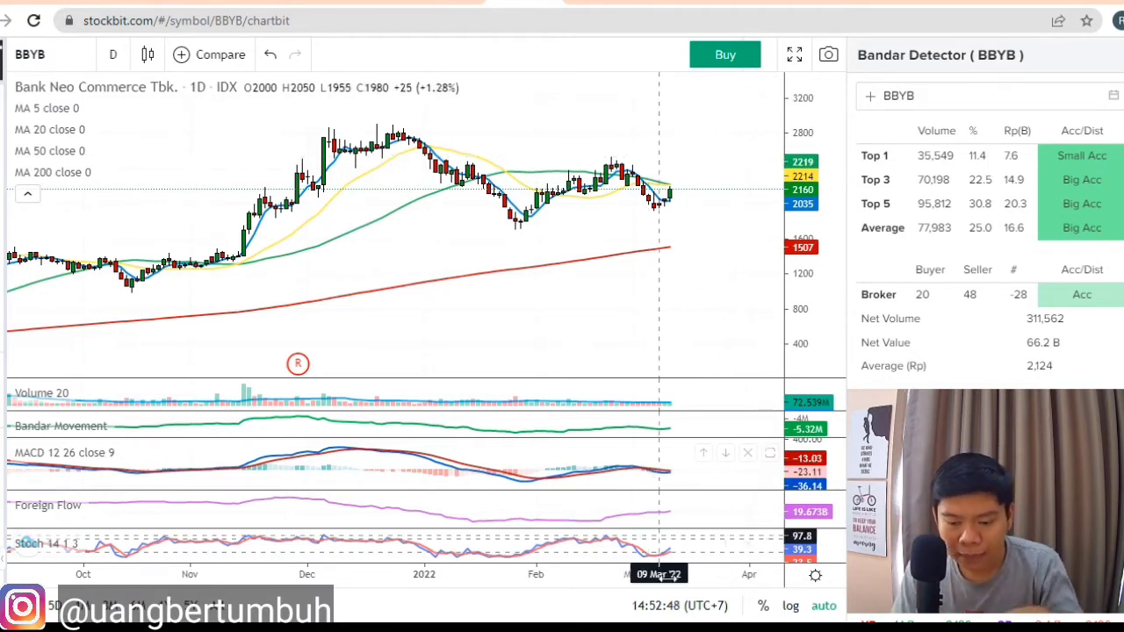
key("alt+Tab")
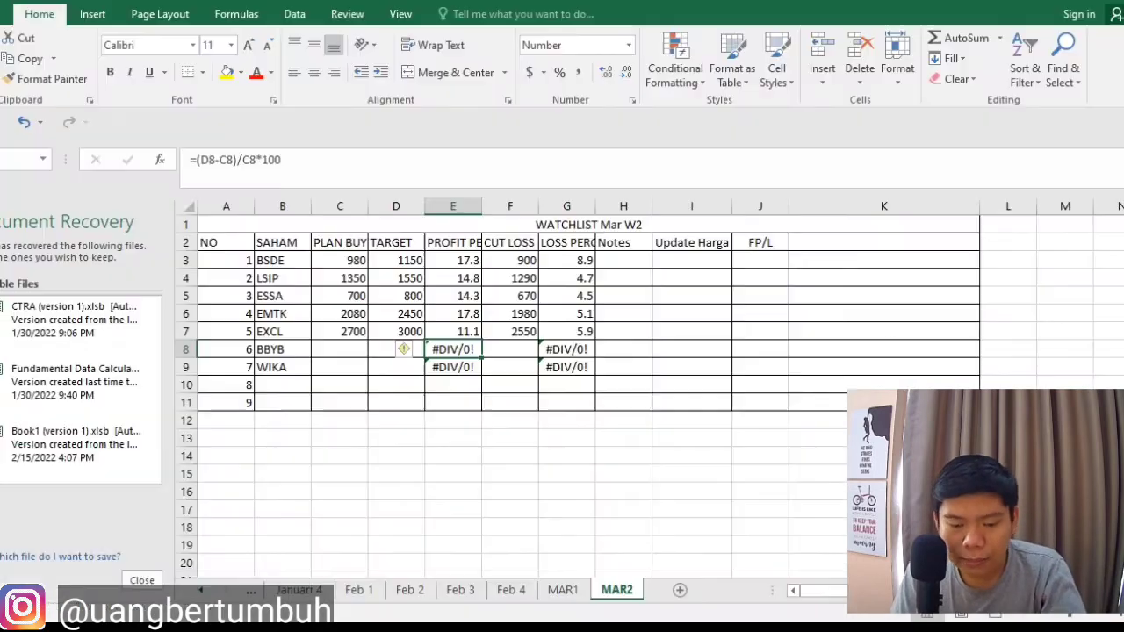
Check the BBYB chart on Stockbit, and enter 2100 as BBYB's plan buy price in the Excel watchlist.
left_click(347, 355)
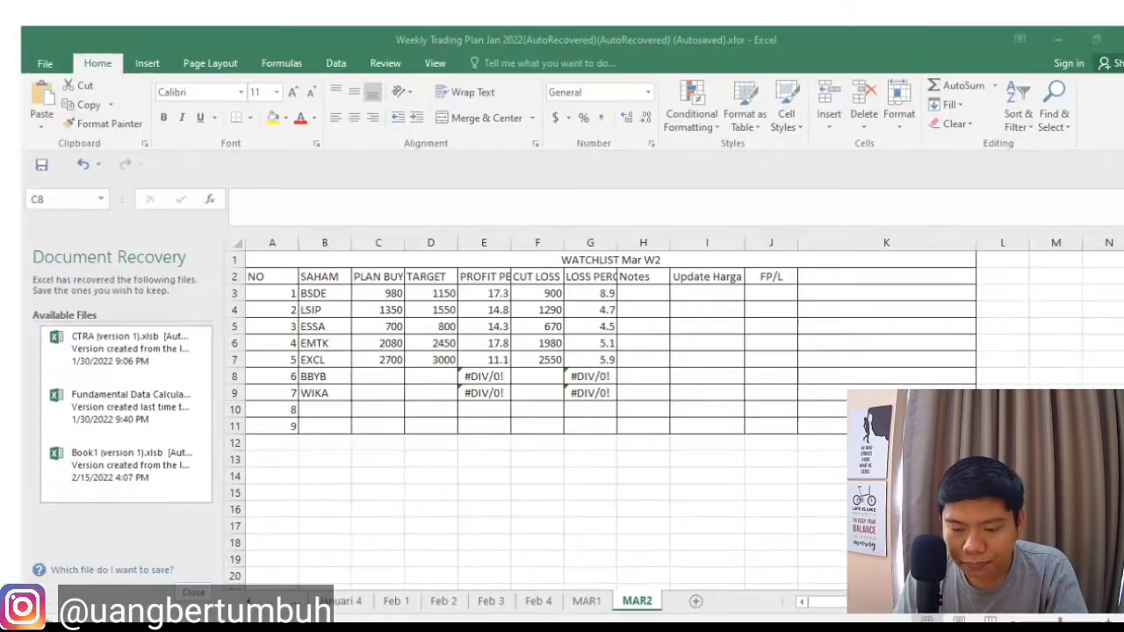
key("alt+Tab")
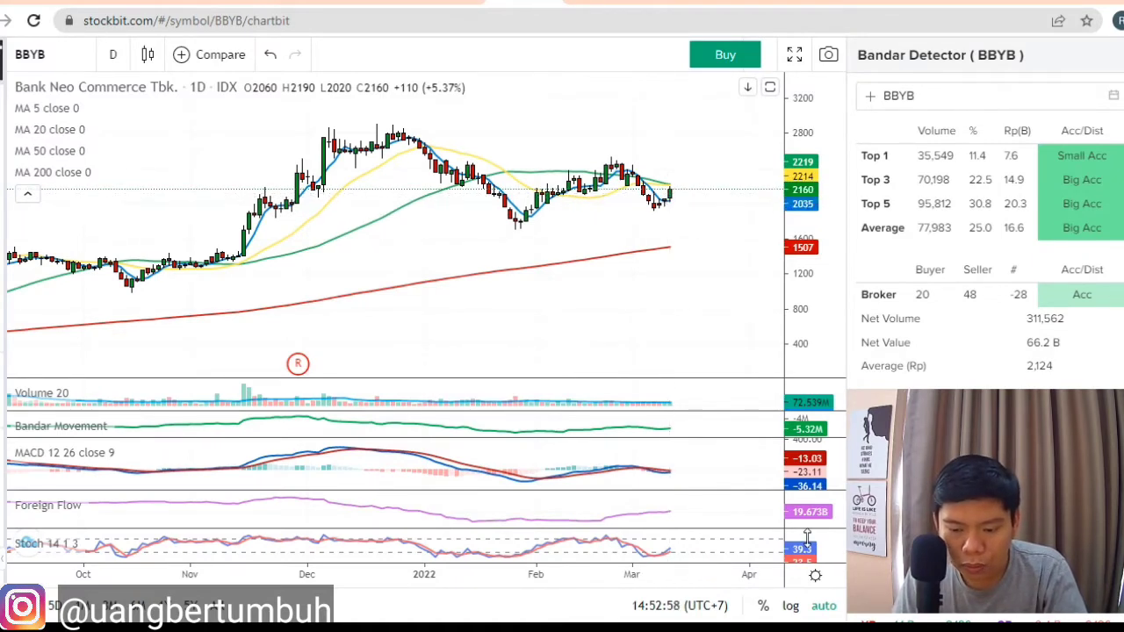
key("alt+Tab")
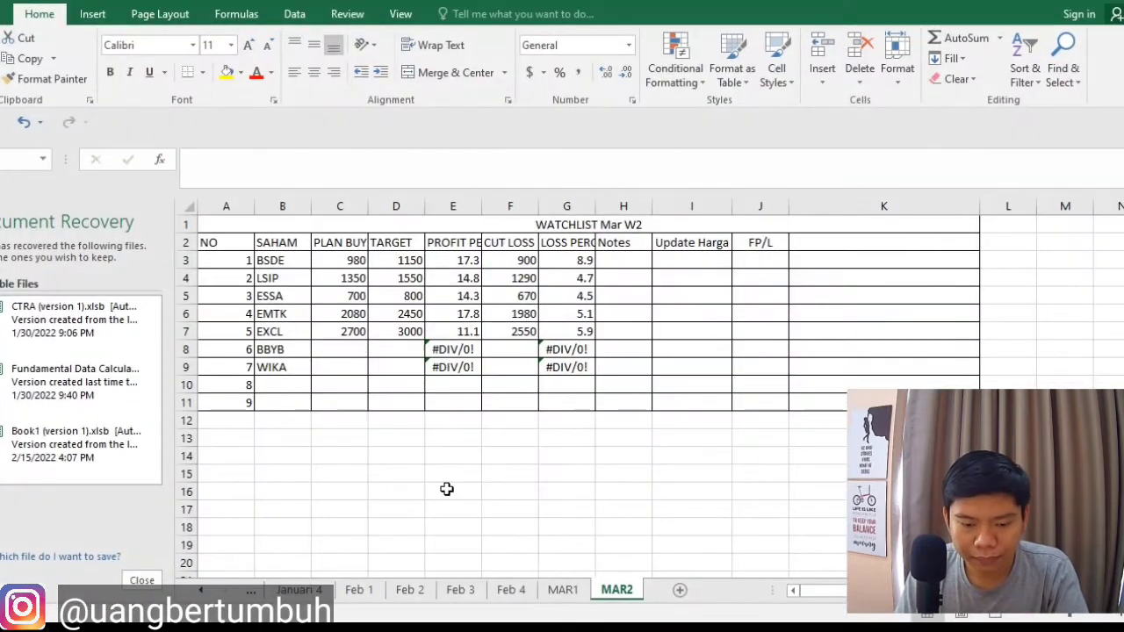
left_click(341, 355)
type("2100")
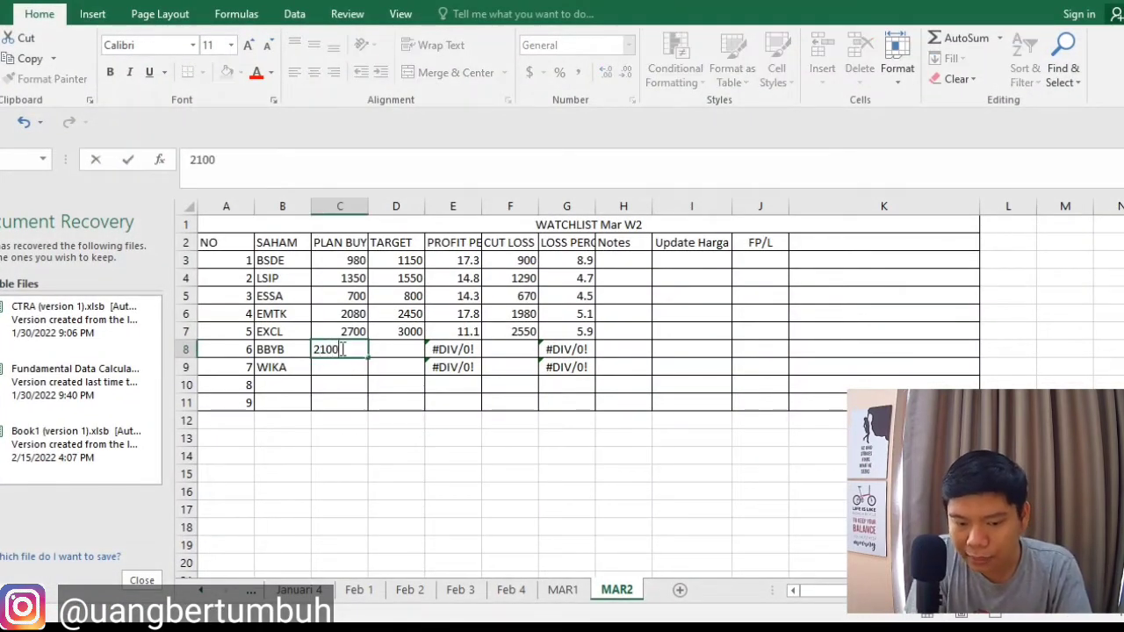
key("Tab")
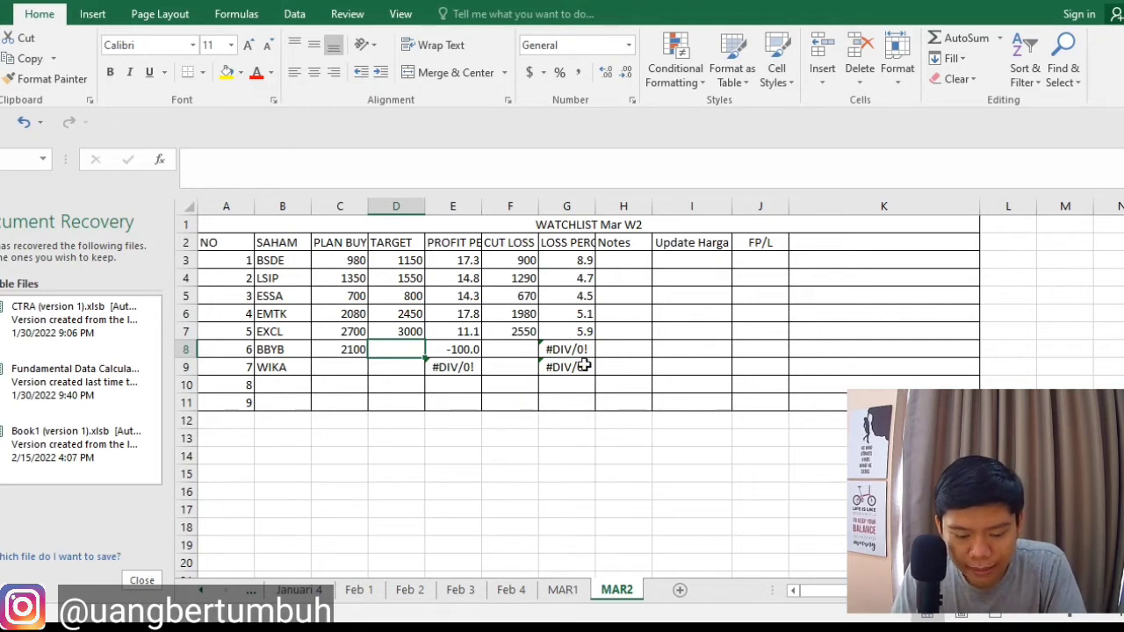
Enter 2500 as the target for BBYB and move on to its cut-loss cell.
type("2500")
key("Tab")
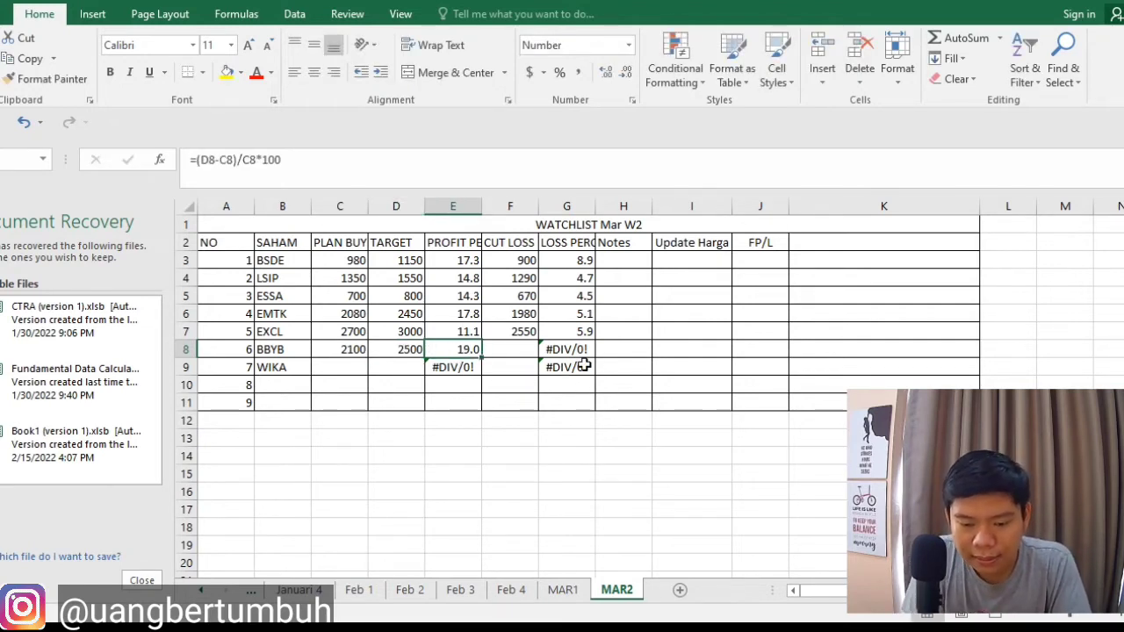
key("Tab")
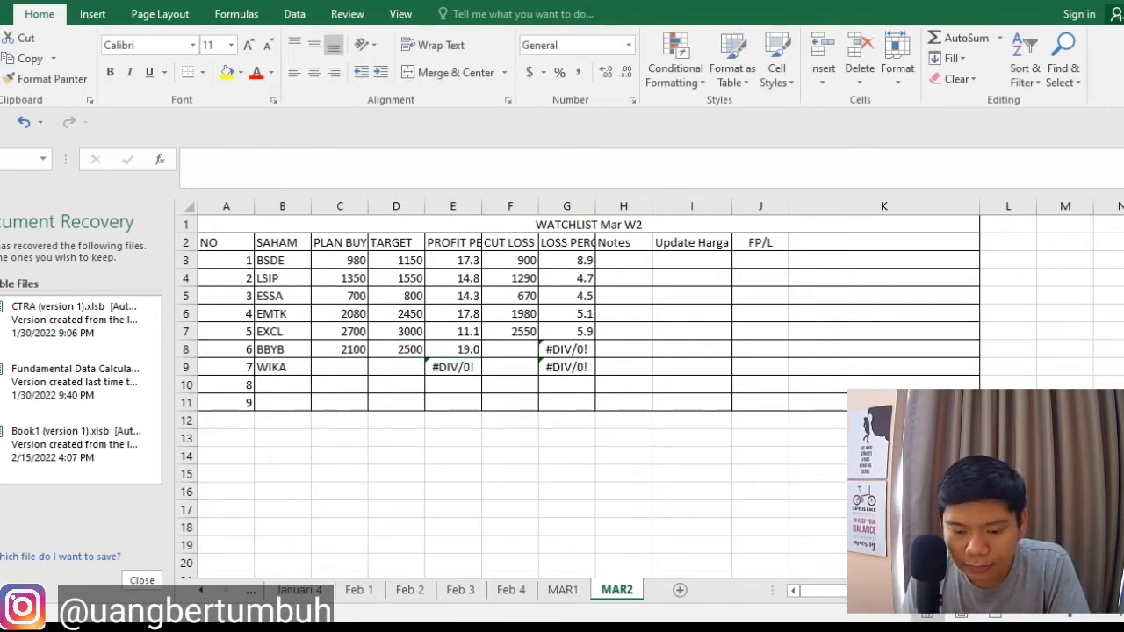
Check the BBYB chart on Stockbit again, and enter 1920 as BBYB's cut-loss price in Excel.
key("alt+Tab")
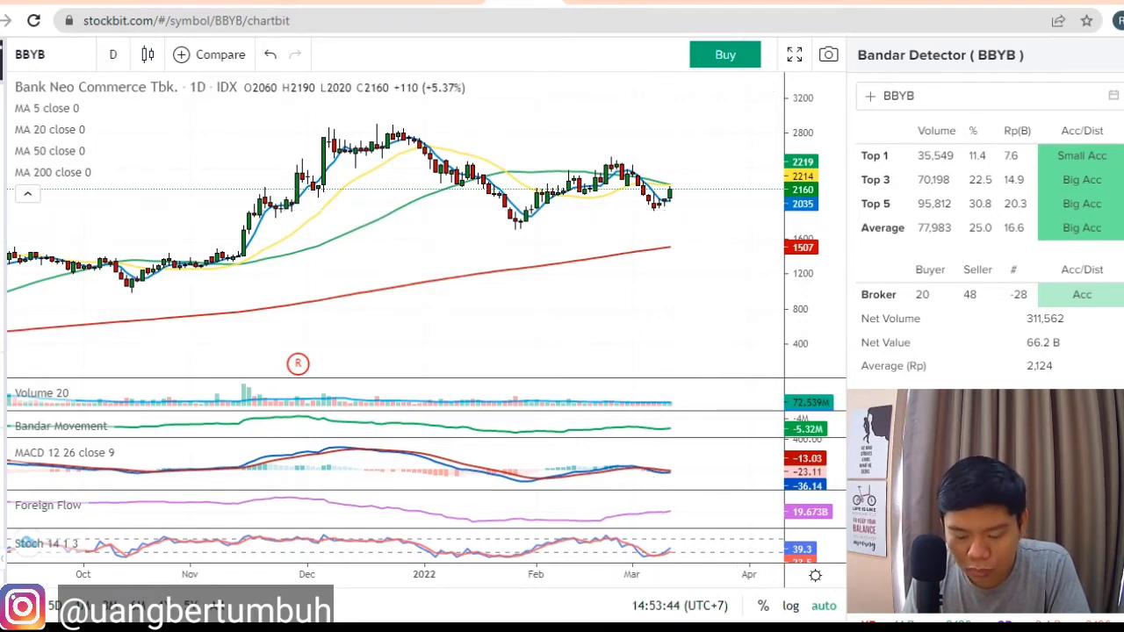
left_click(747, 617)
left_click(521, 349)
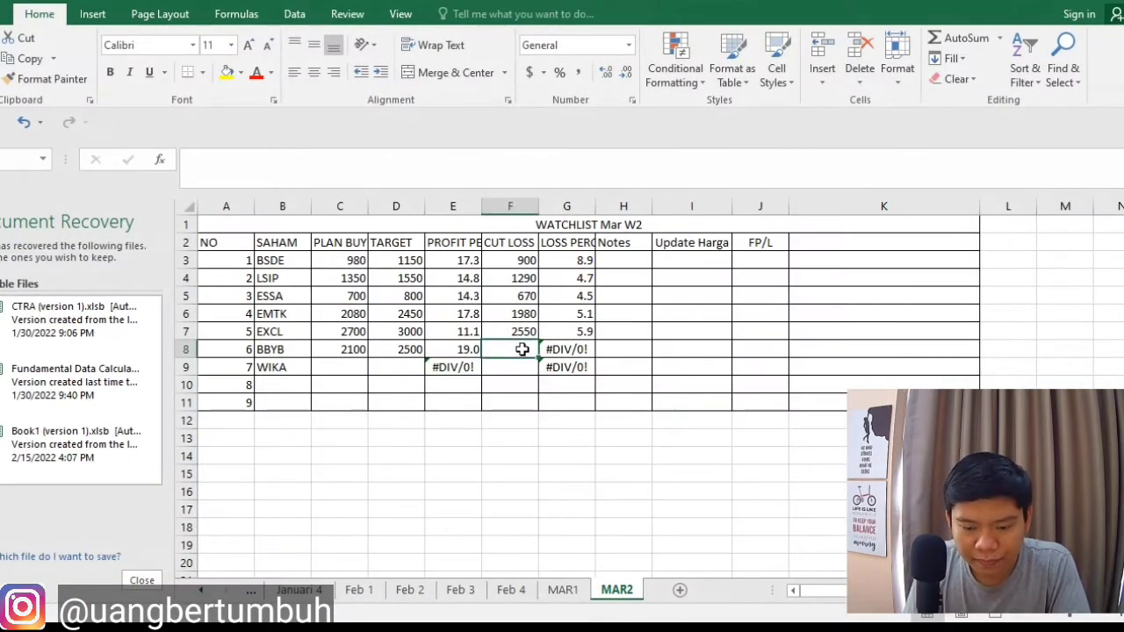
type("1920")
key("Tab")
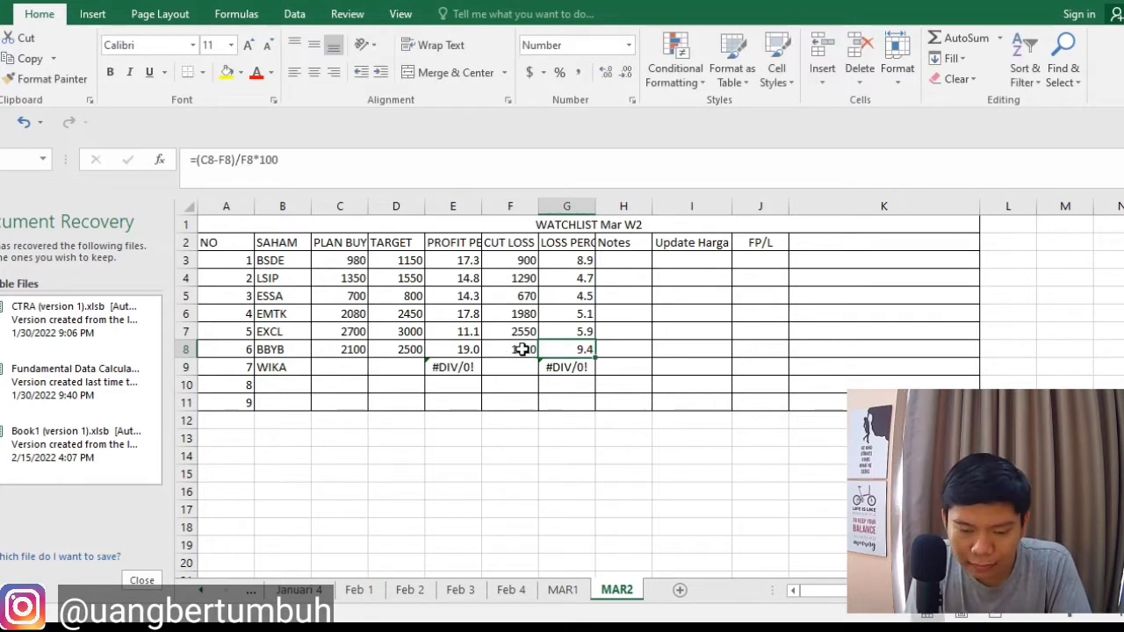
key("Return")
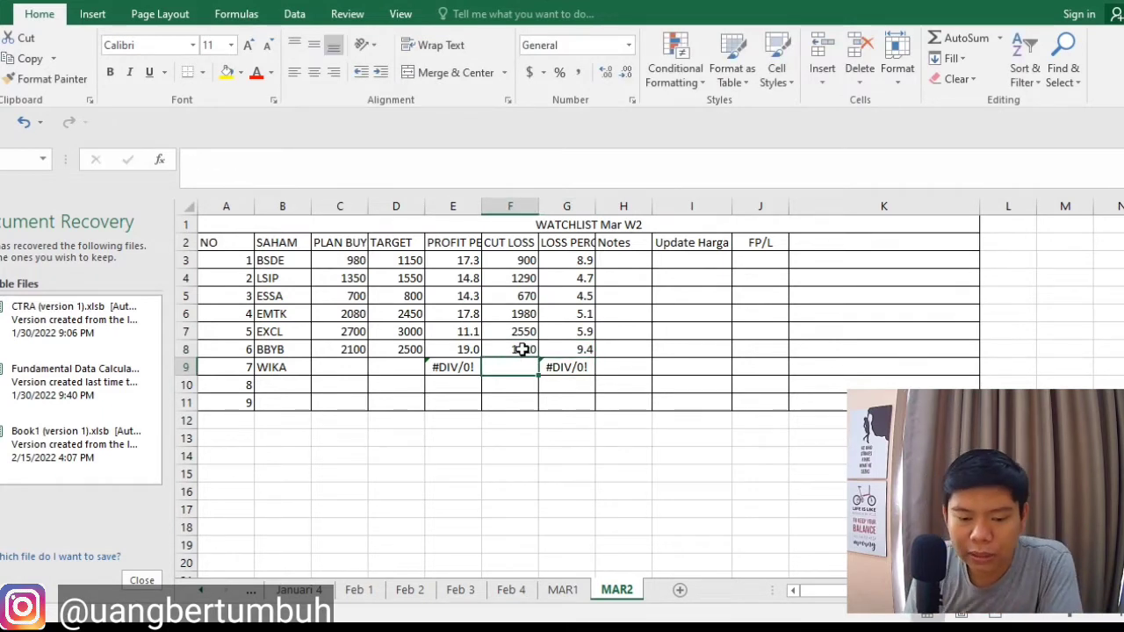
key("Left")
key("Left")
key("Left")
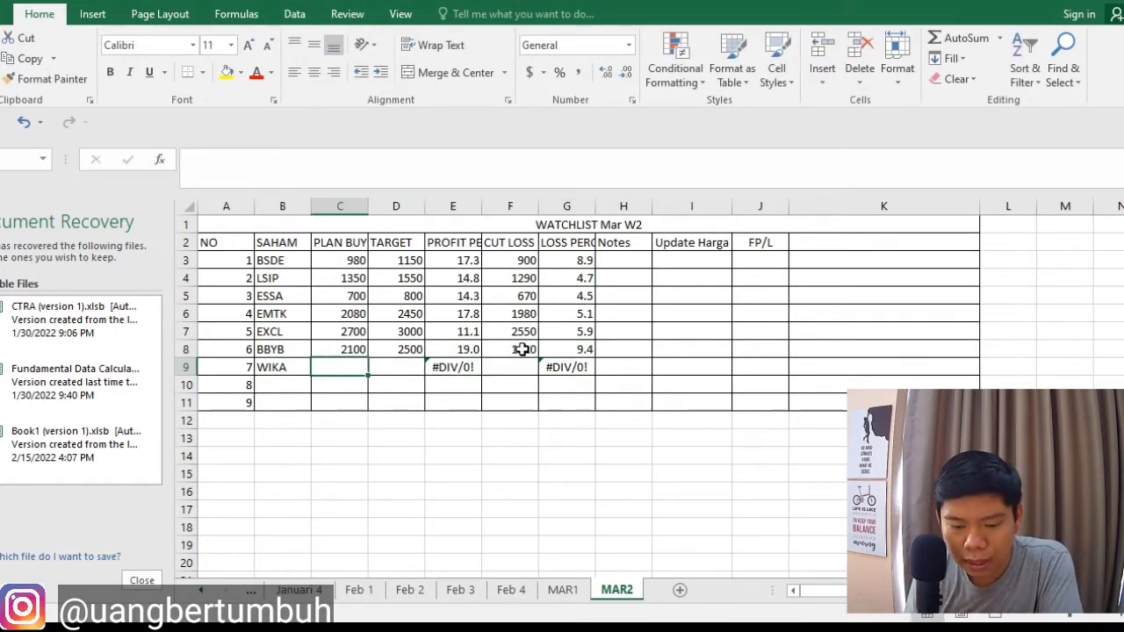
key("Up")
key("Right")
key("Right")
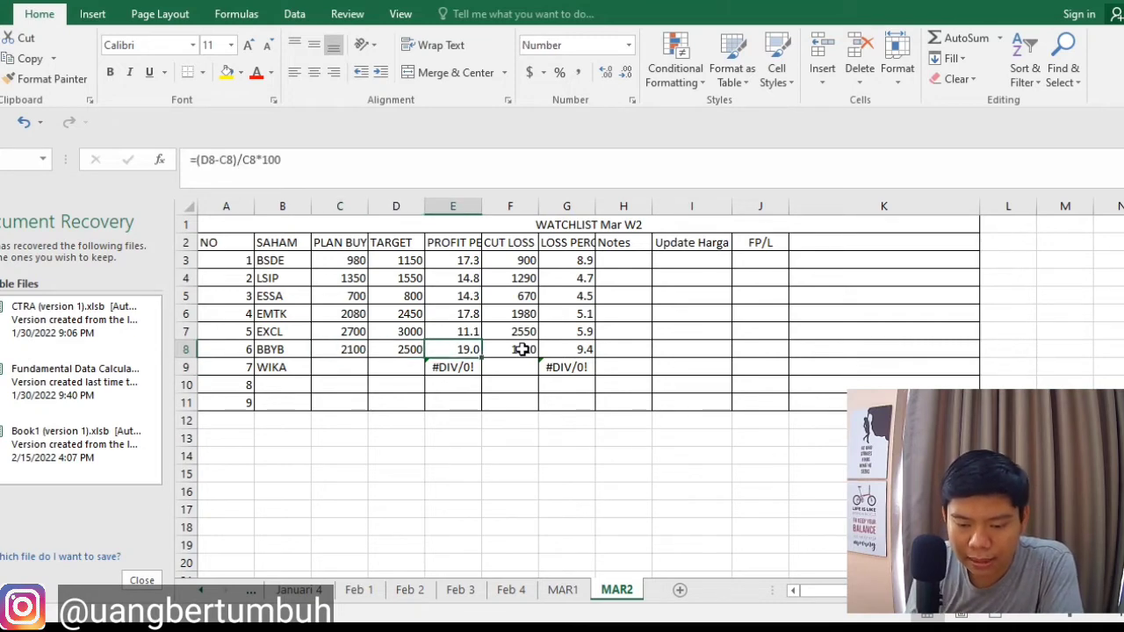
Switch to the browser's "BSD IBU KOTA BARU" Google results and change the search to "ctra IBU KOTA BARU".
key("alt+Tab")
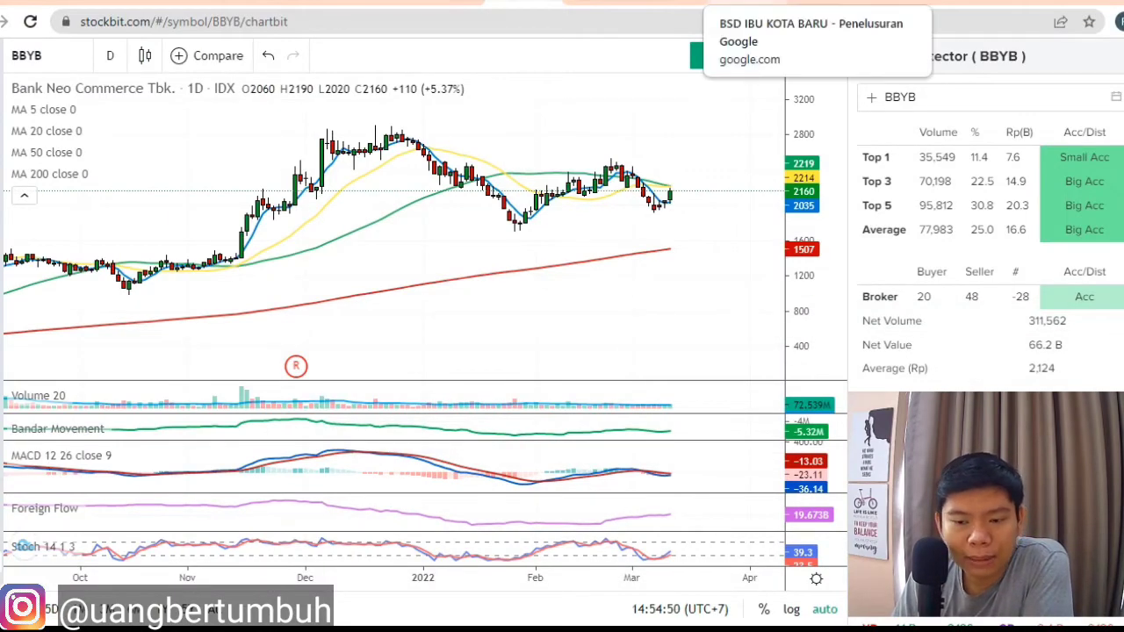
left_click(773, 2)
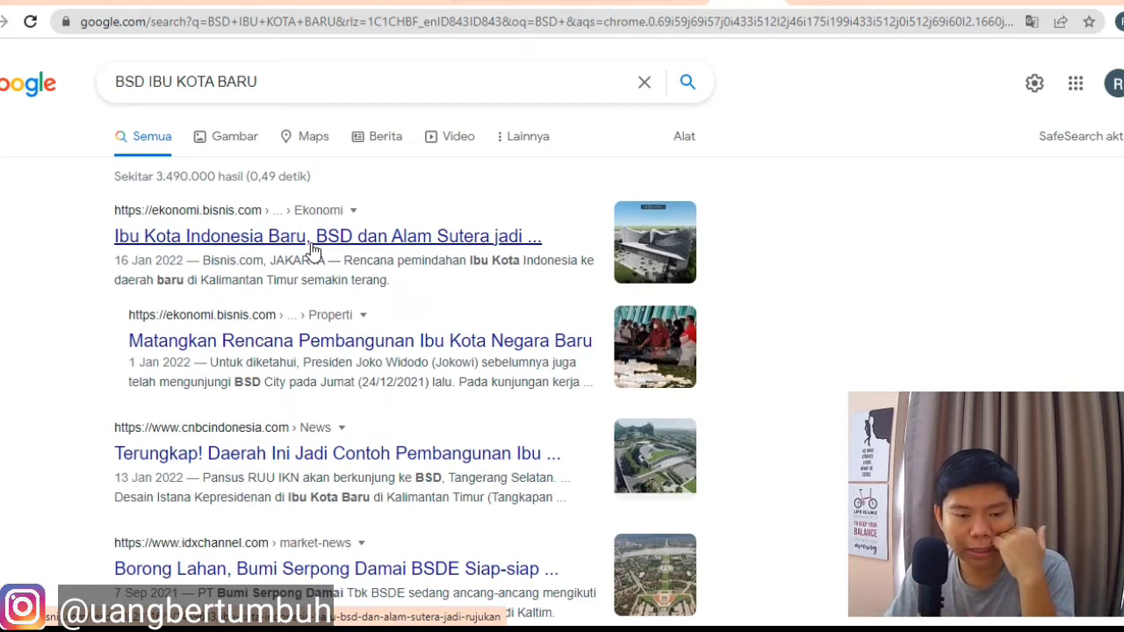
left_click_drag(135, 80, 115, 81)
left_click(144, 81)
key("BackSpace")
key("BackSpace")
key("BackSpace")
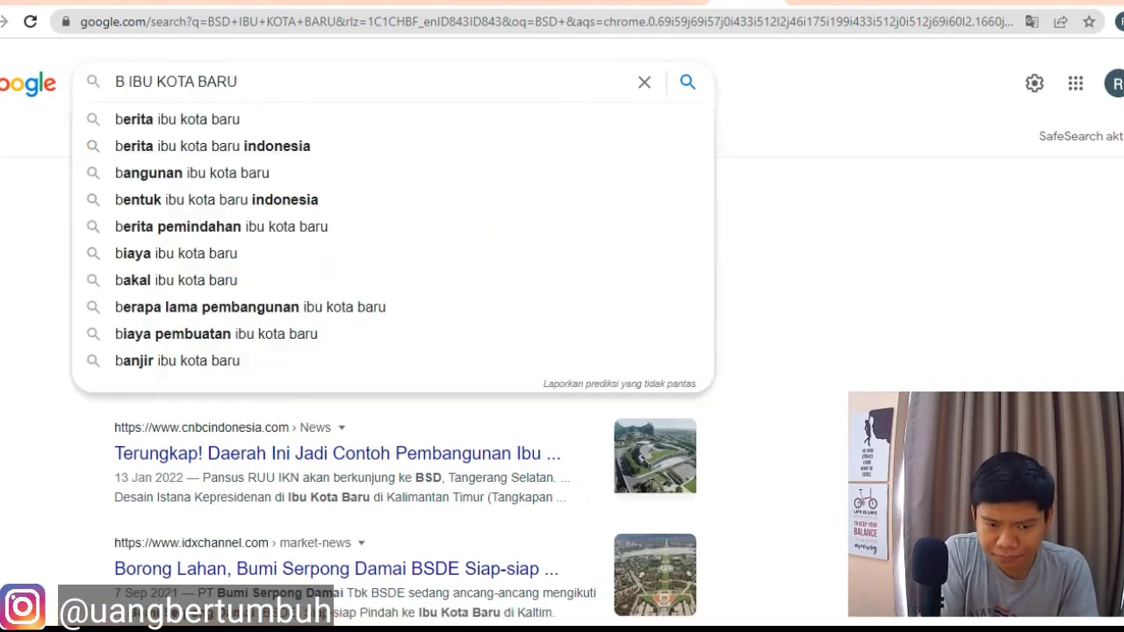
type("ctra")
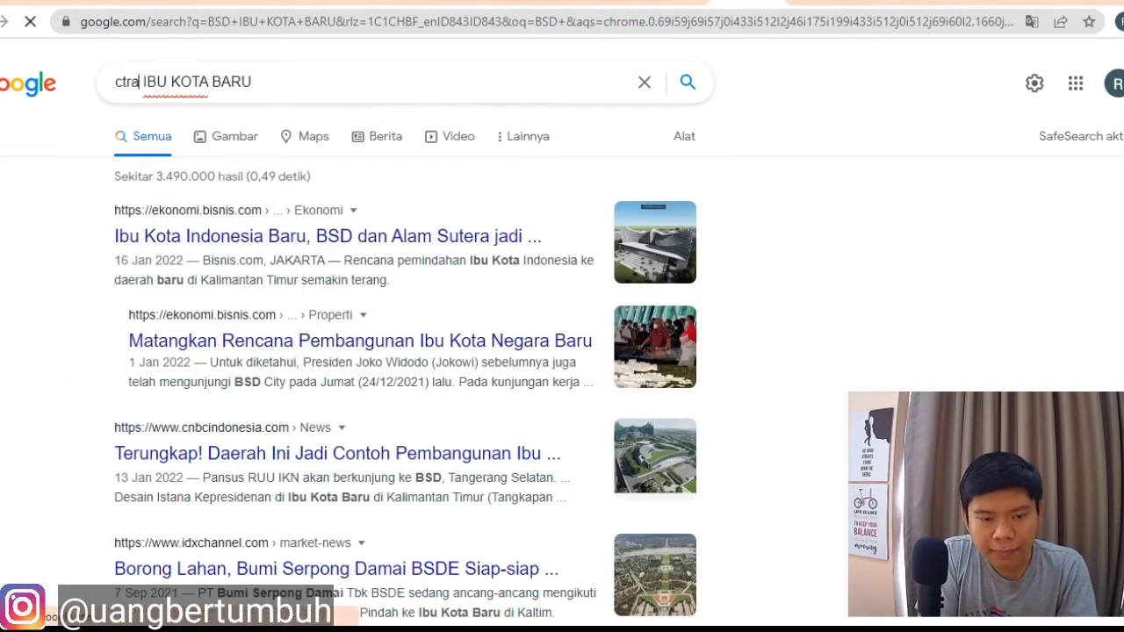
key("Return")
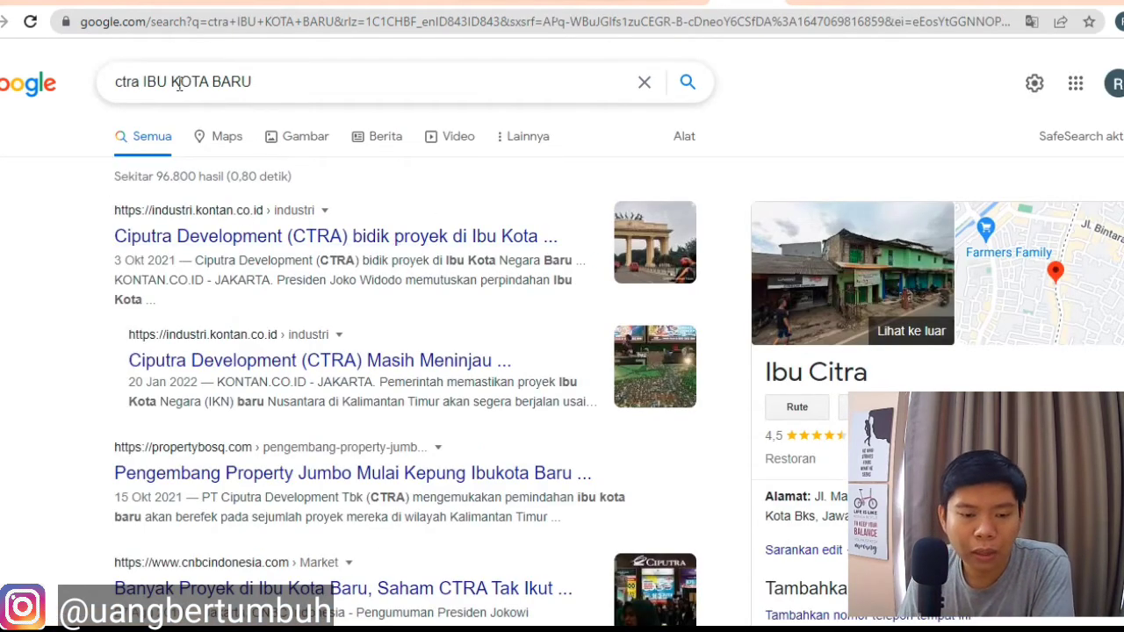
Replace "ctra" with "smra" in the Google query and search for "smra IBU KOTA BARU".
left_click(136, 81)
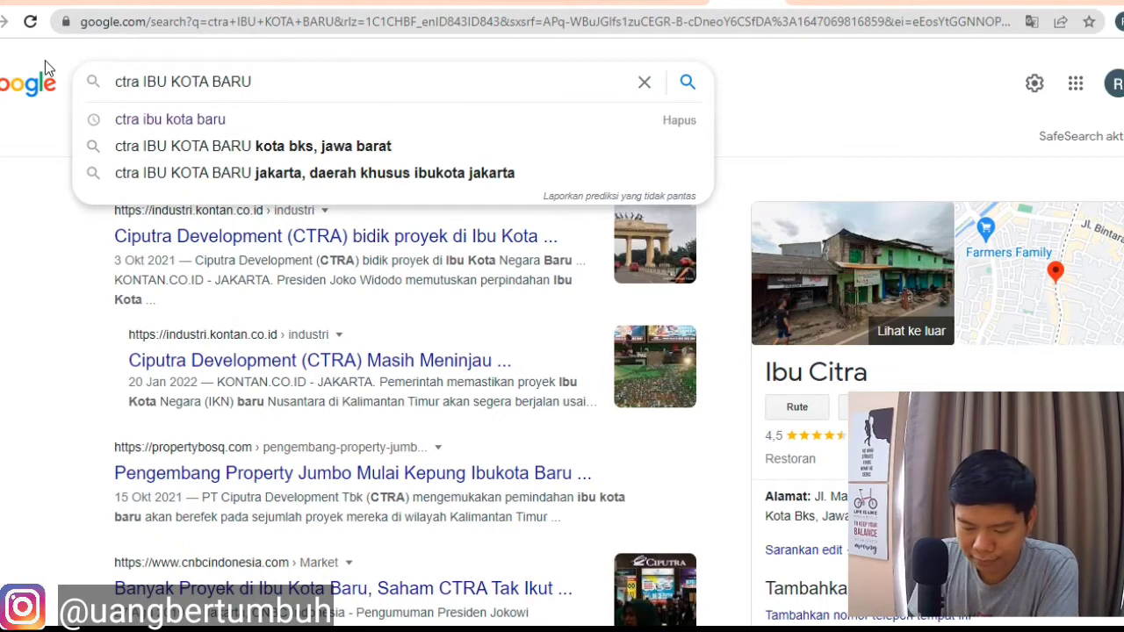
key("BackSpace")
key("BackSpace")
key("BackSpace")
key("BackSpace")
type("smra")
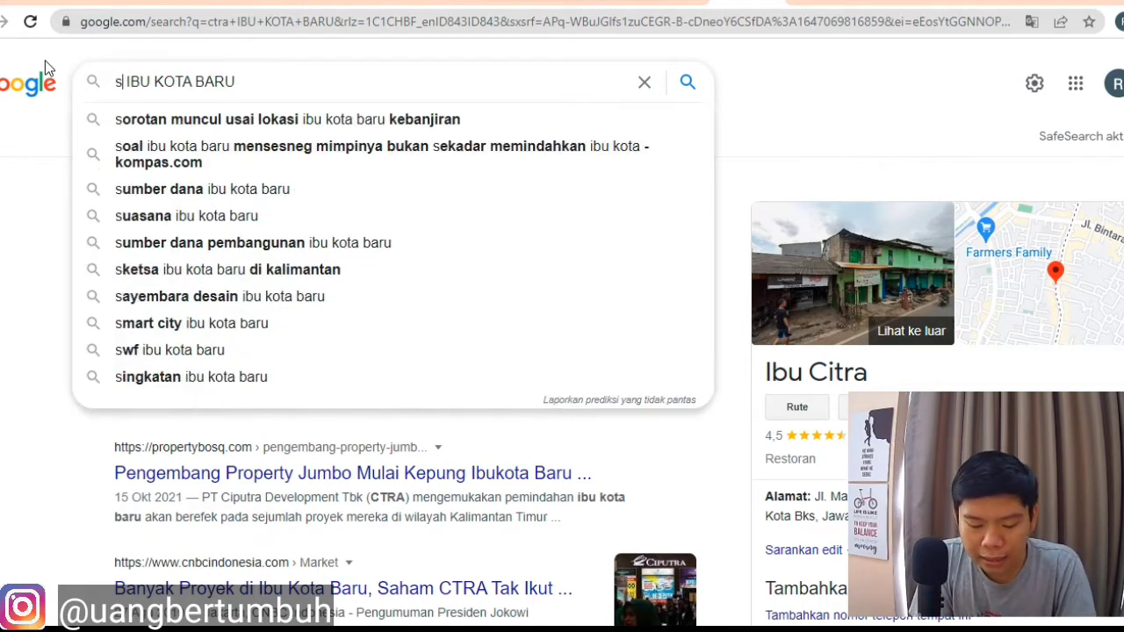
key("Return")
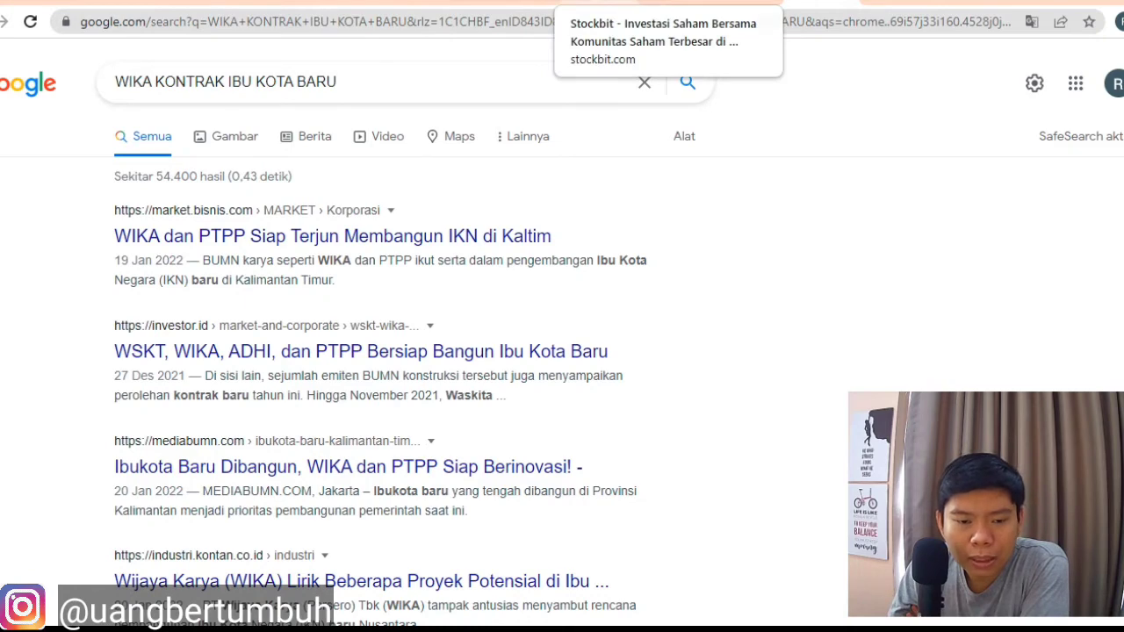
Return to the WIKA chart on Stockbit and delete the descending blue trendline.
left_click(667, 3)
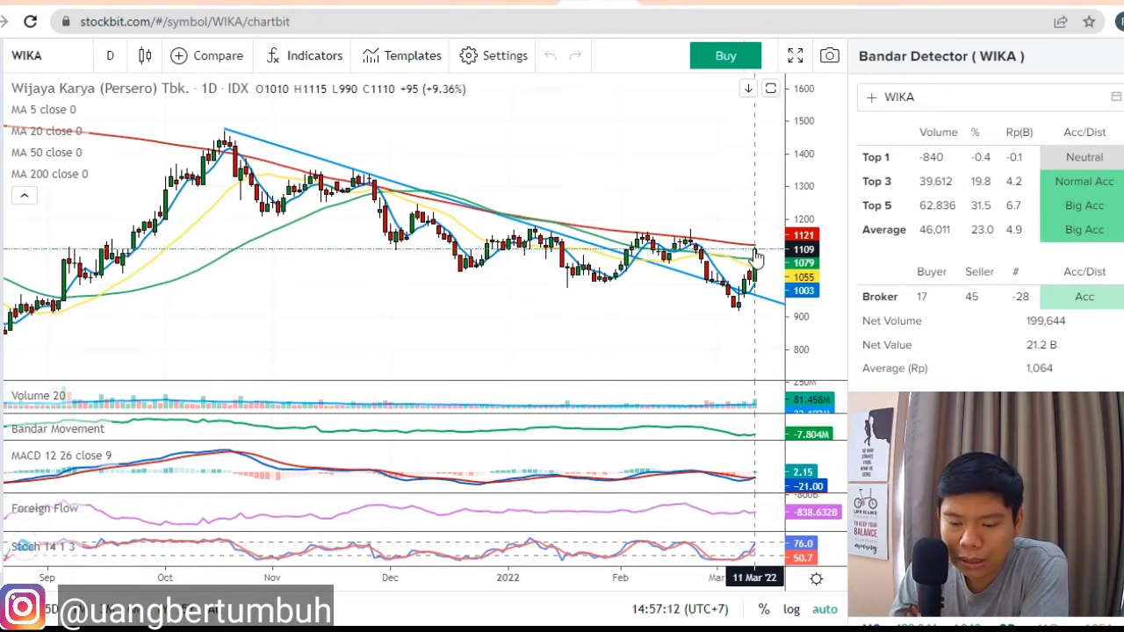
scroll(756, 259, "right", 3)
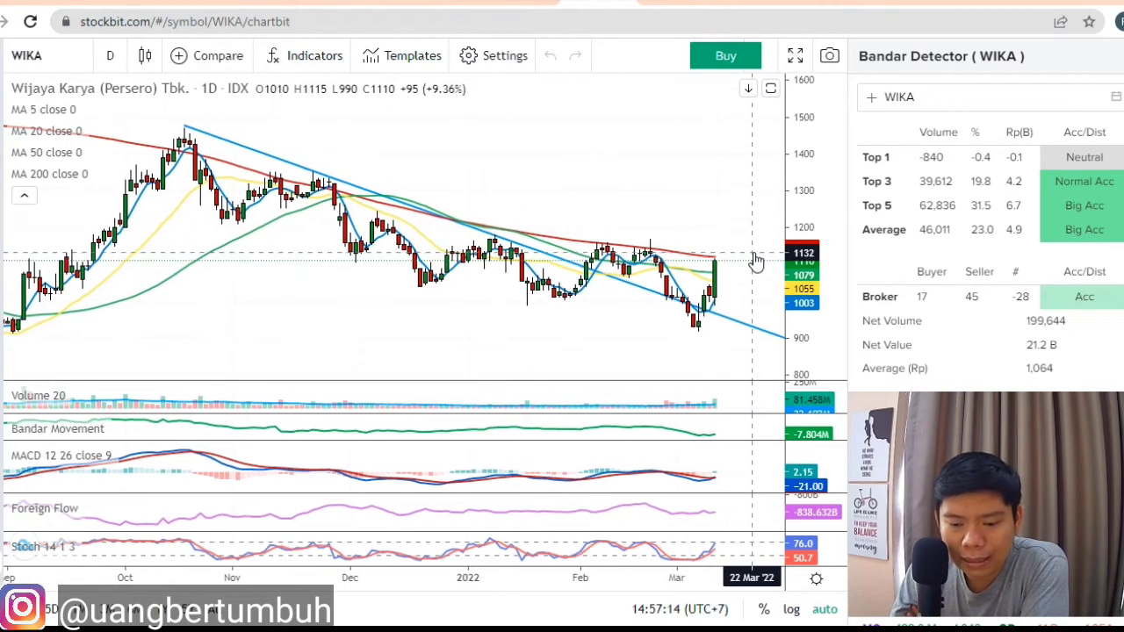
left_click(717, 321)
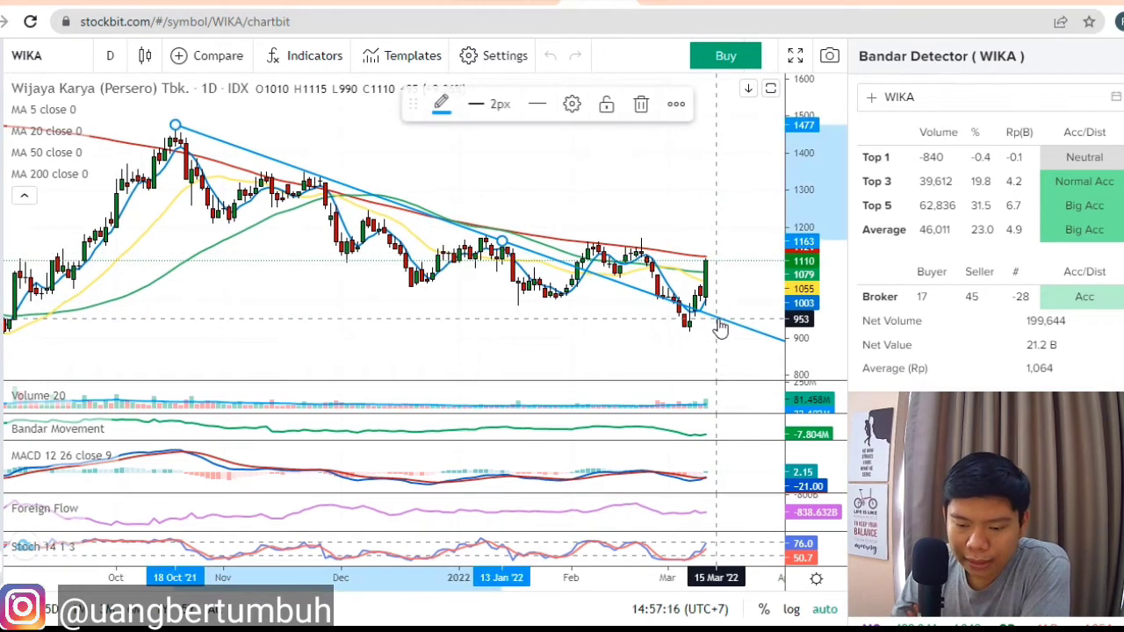
key("Delete")
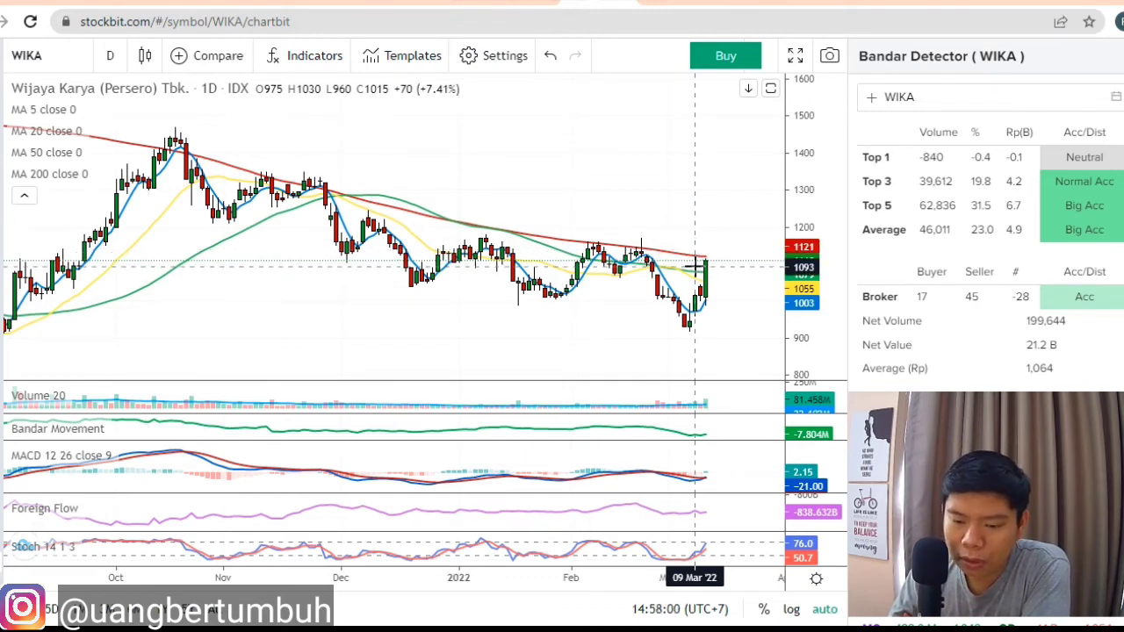
scroll(694, 263, "right", 2)
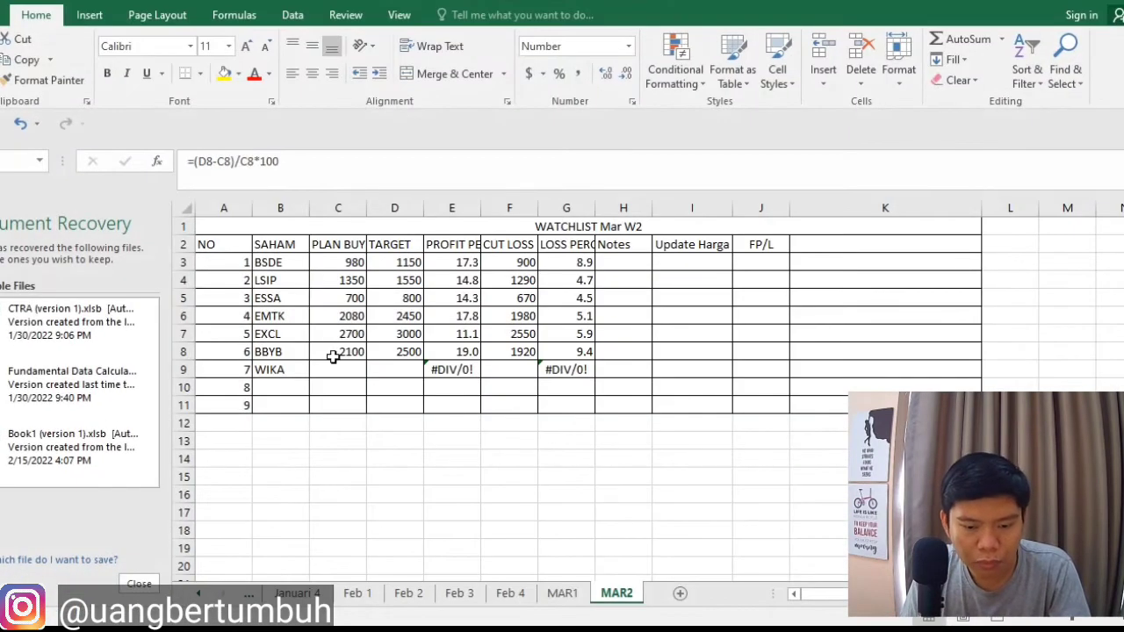
Enter 1070 as the plan buy price for WIKA in the Excel watchlist.
left_click(336, 369)
type("1070")
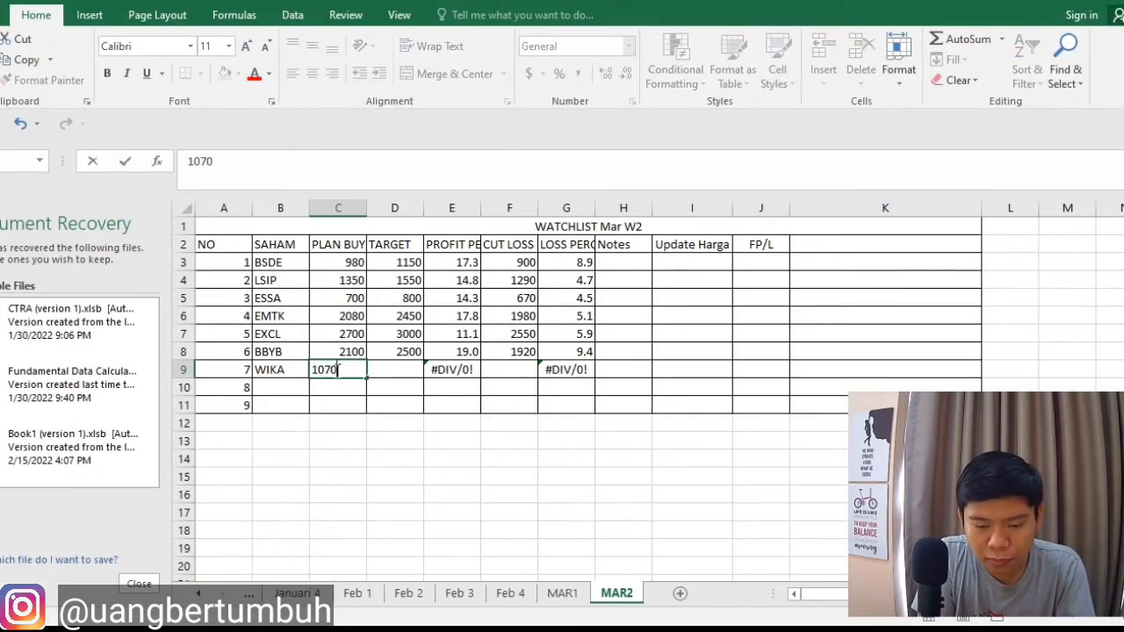
key("Tab")
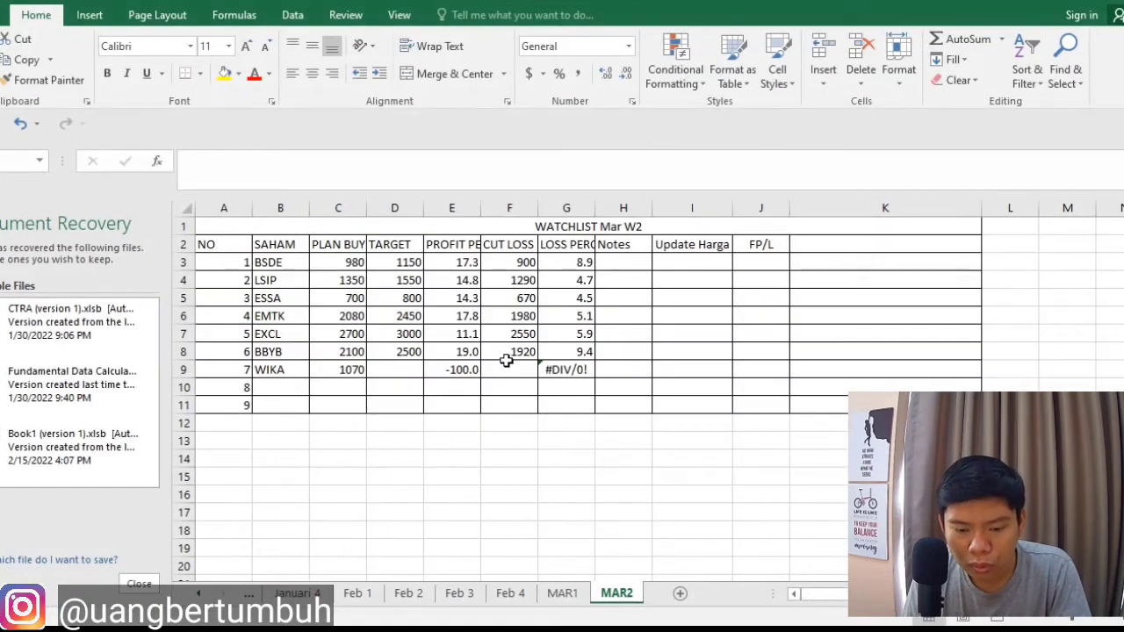
Enter 1250 as the target for WIKA and move on to its cut-loss cell.
left_click(426, 373)
key("Left")
type("125")
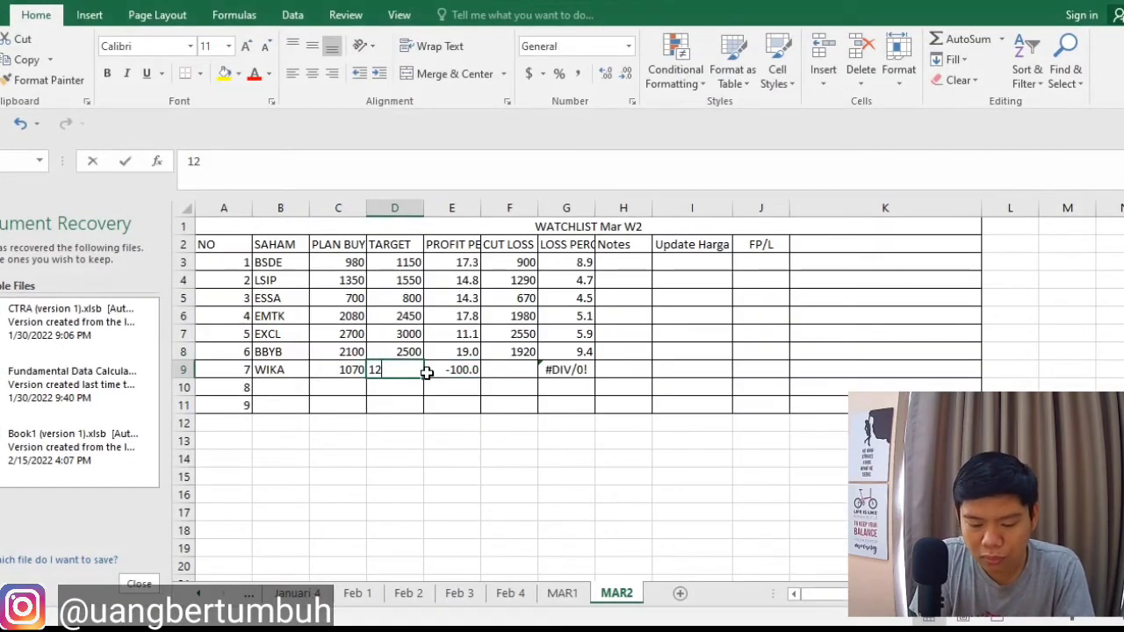
type("0")
key("Tab")
key("Tab")
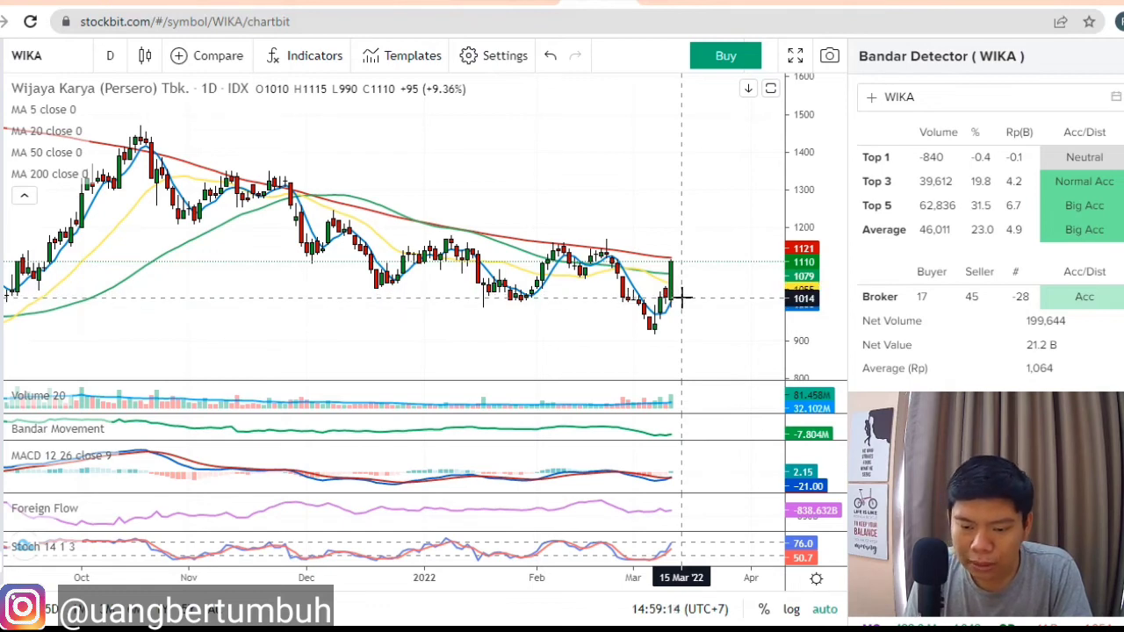
Return to Excel, enter 1010 as WIKA's cut-loss price, and switch back to the Stockbit chart.
key("alt+Tab")
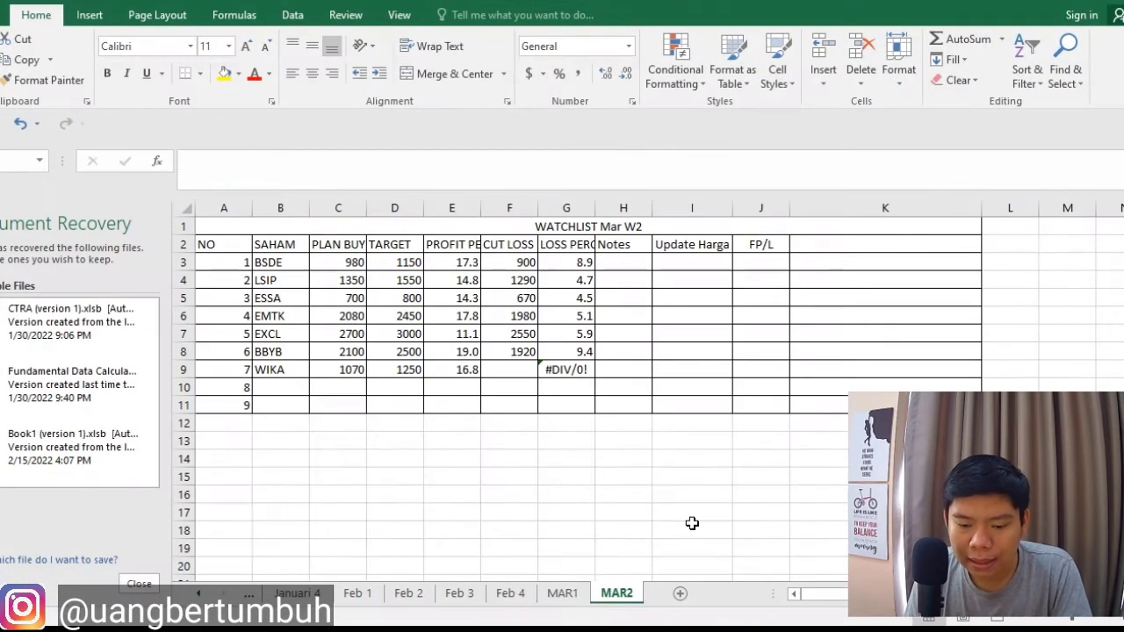
left_click(500, 371)
type("10")
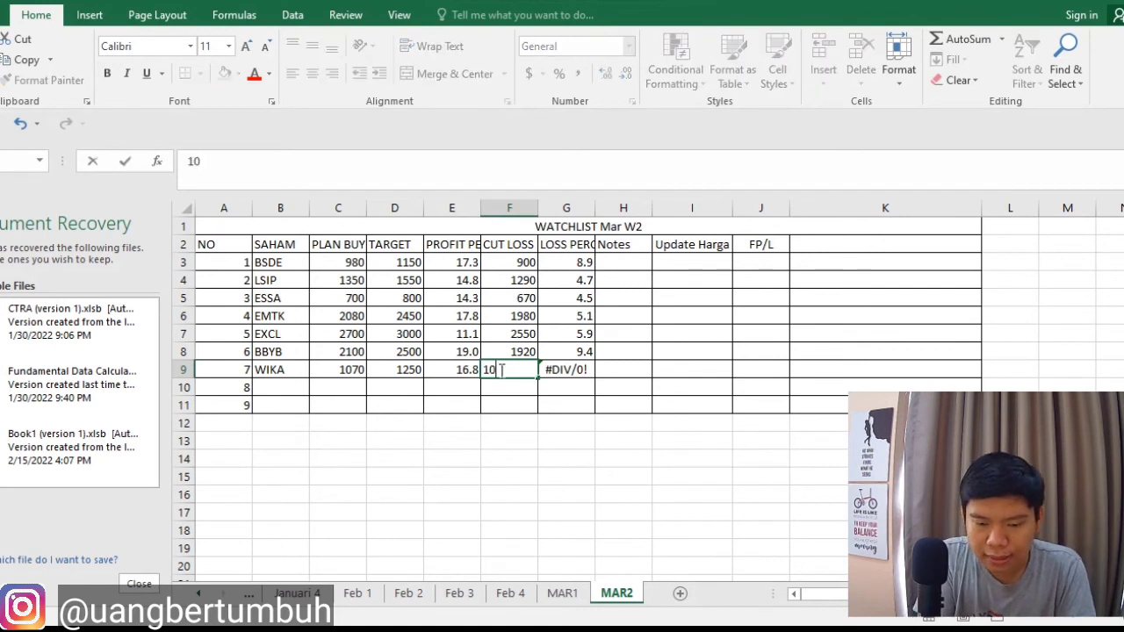
type("10")
key("Tab")
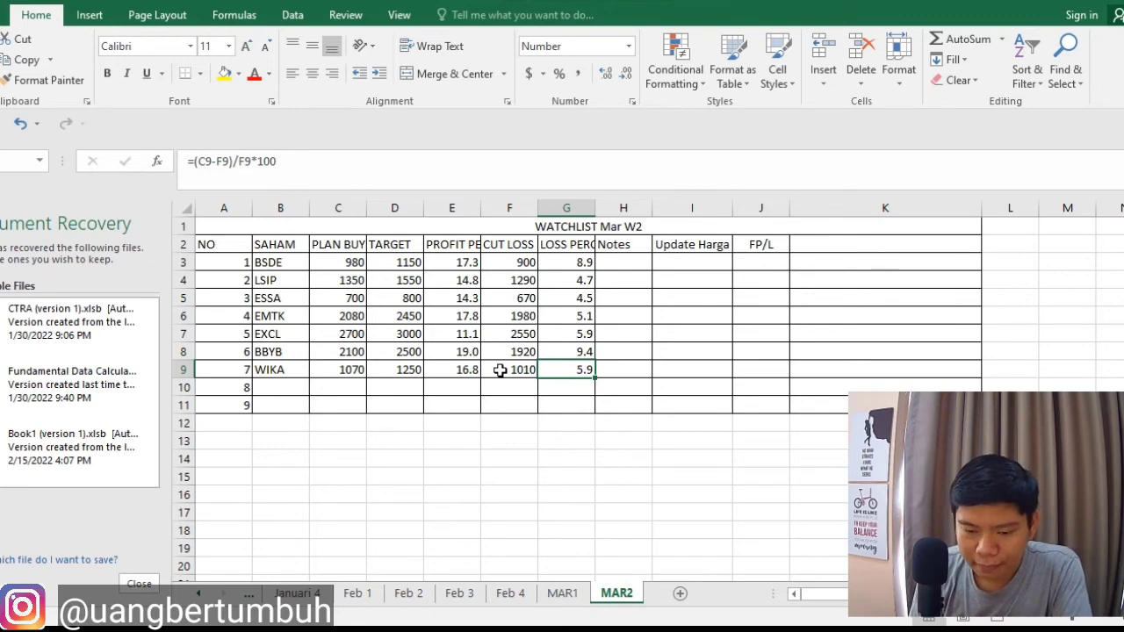
key("alt+Tab")
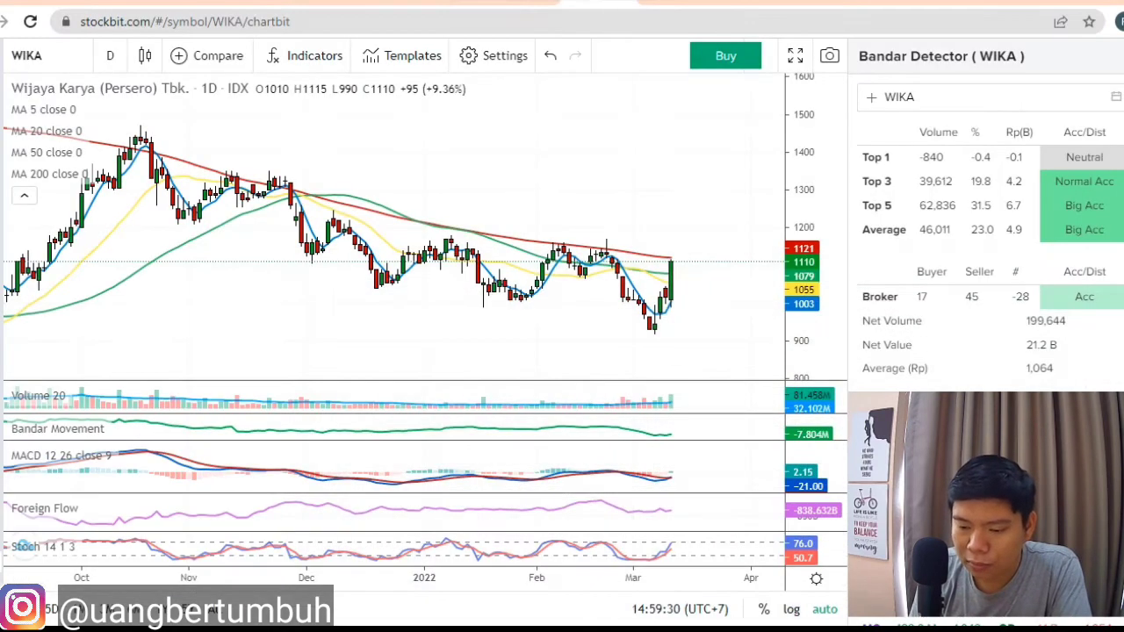